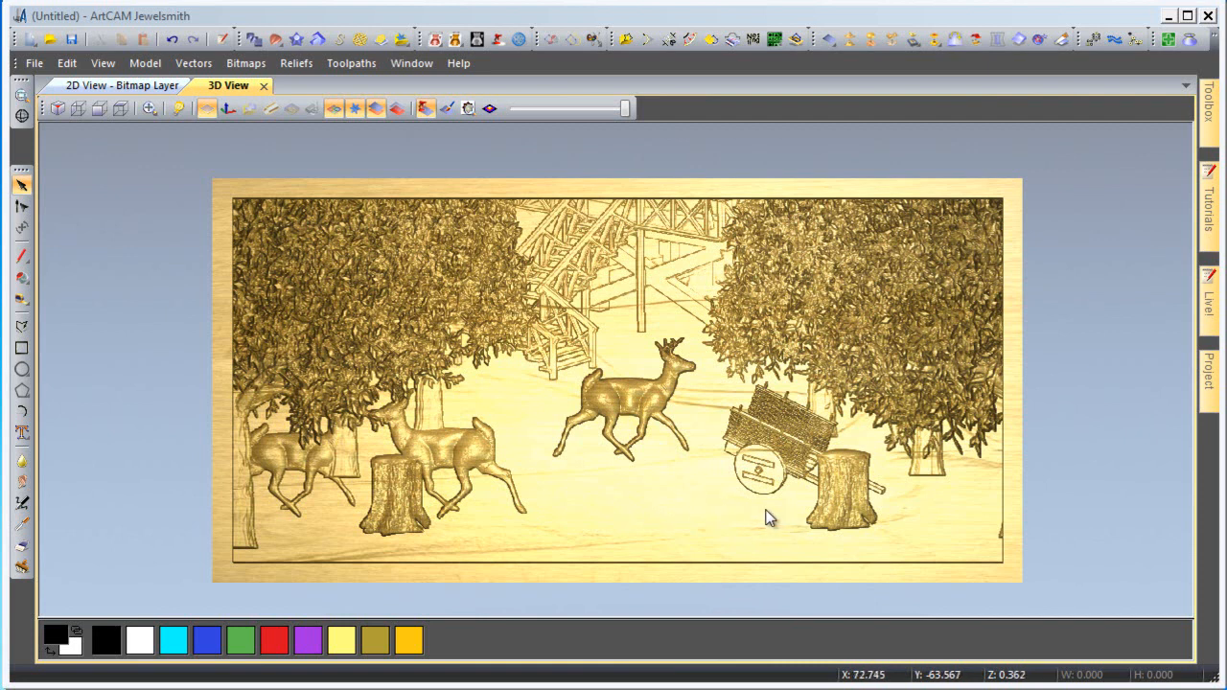
With smooth polylines off, trace the left side of the tree stump beside the cart, up to its cut top.
{"action": "middle_click_drag", "start_coordinate": [767, 517], "coordinate": [641, 465]}
{"action": "scroll", "coordinate": [641, 465], "scroll_direction": "up", "scroll_amount": 5}
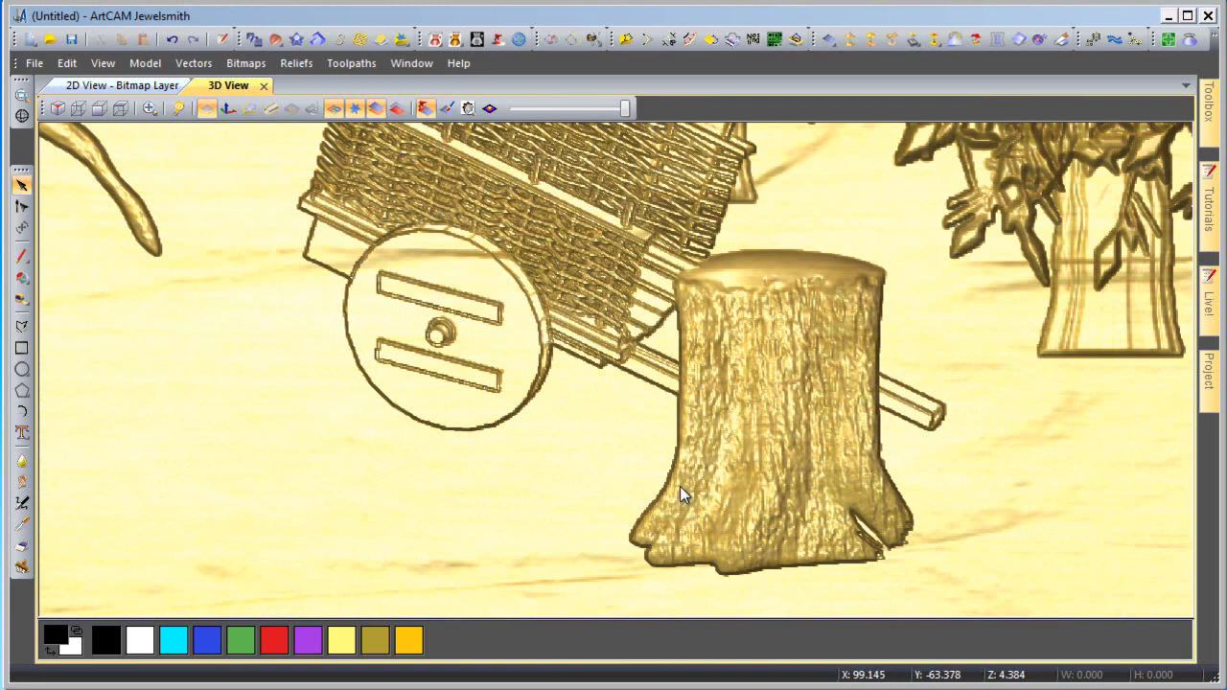
{"action": "scroll", "coordinate": [679, 481], "scroll_direction": "up", "scroll_amount": 2}
{"action": "mouse_move", "coordinate": [673, 471]}
{"action": "left_mouse_down"}
{"action": "mouse_move", "coordinate": [660, 355]}
{"action": "mouse_move", "coordinate": [683, 530]}
{"action": "left_mouse_up"}
{"action": "scroll", "coordinate": [683, 527], "scroll_direction": "down", "scroll_amount": 1}
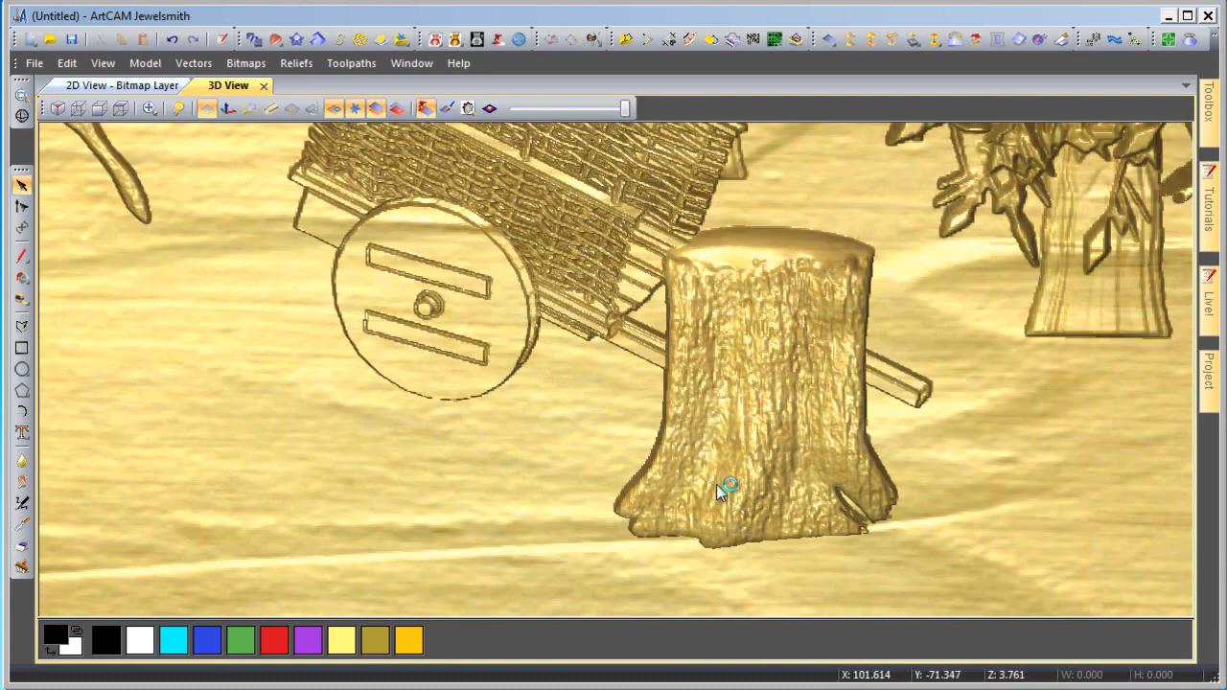
{"action": "middle_click_drag", "start_coordinate": [716, 479], "coordinate": [662, 475]}
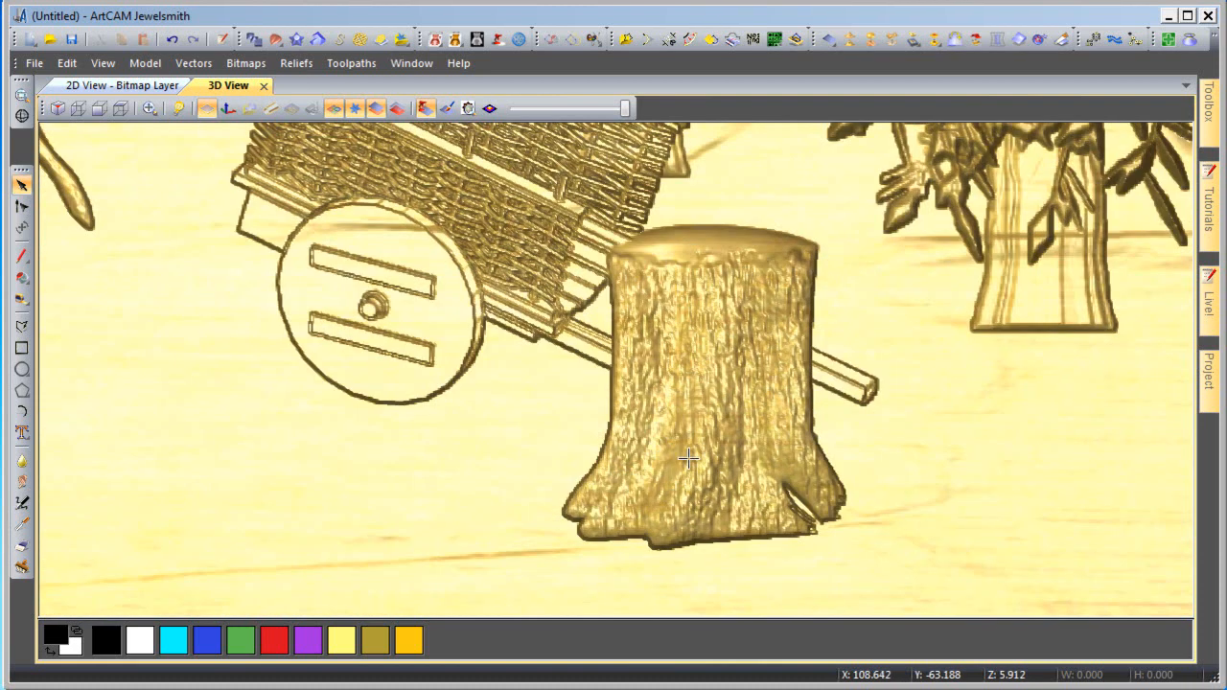
{"action": "left_click", "coordinate": [21, 326]}
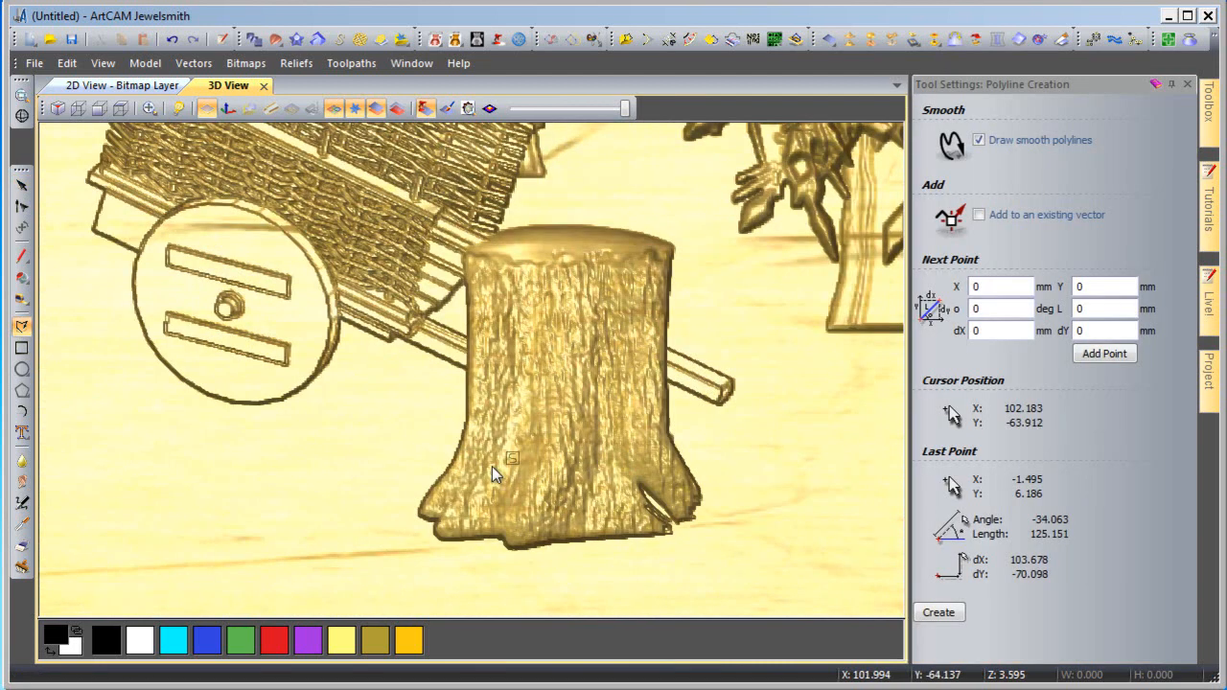
{"action": "left_click", "coordinate": [979, 140]}
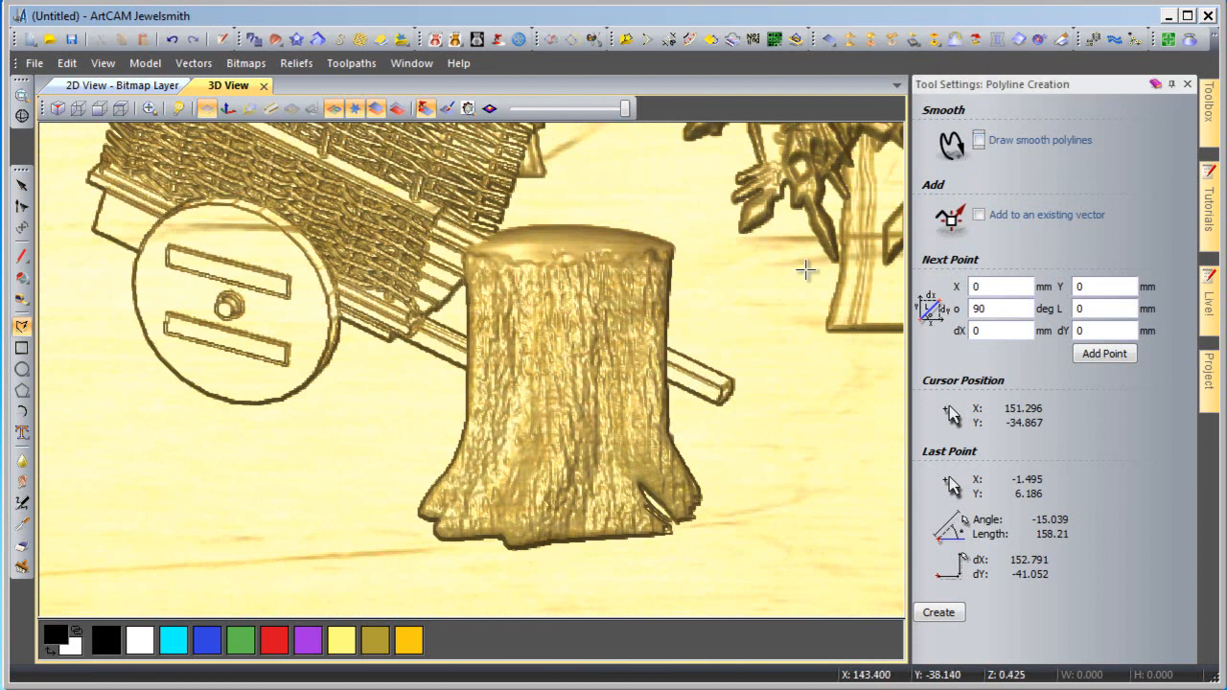
{"action": "left_click", "coordinate": [441, 468]}
{"action": "left_click", "coordinate": [456, 446]}
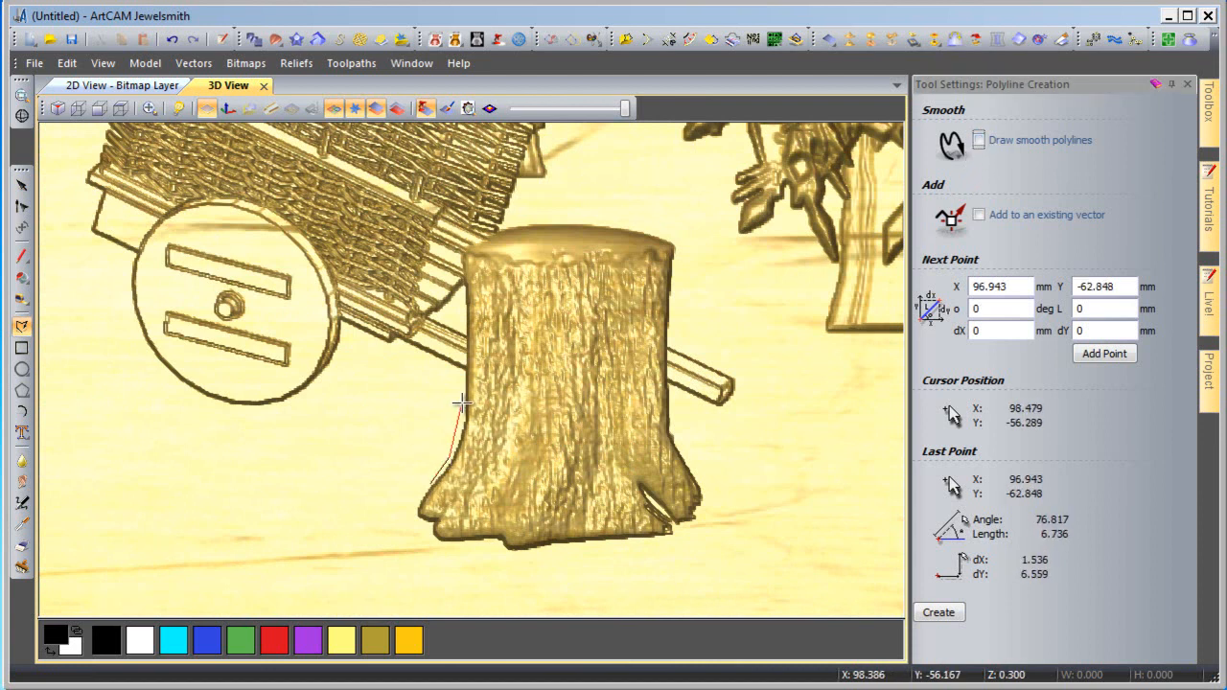
{"action": "left_click", "coordinate": [463, 393]}
{"action": "left_click", "coordinate": [467, 347]}
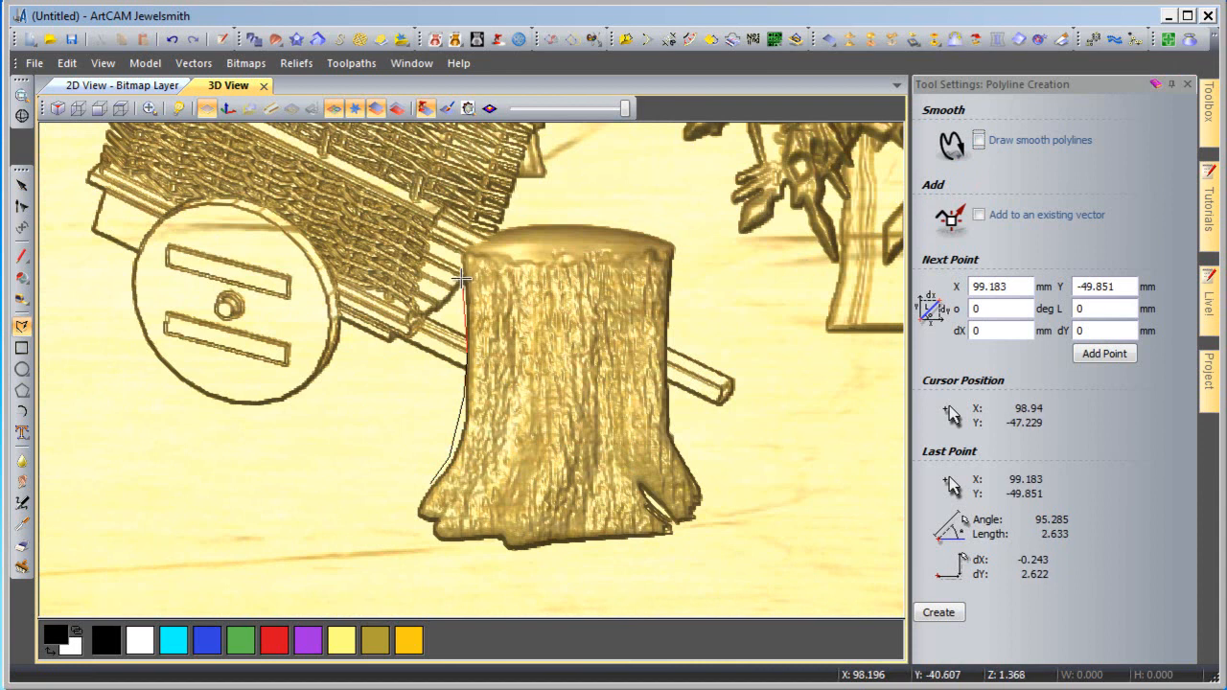
{"action": "left_click", "coordinate": [461, 277]}
{"action": "left_click", "coordinate": [459, 249]}
{"action": "left_click", "coordinate": [495, 229]}
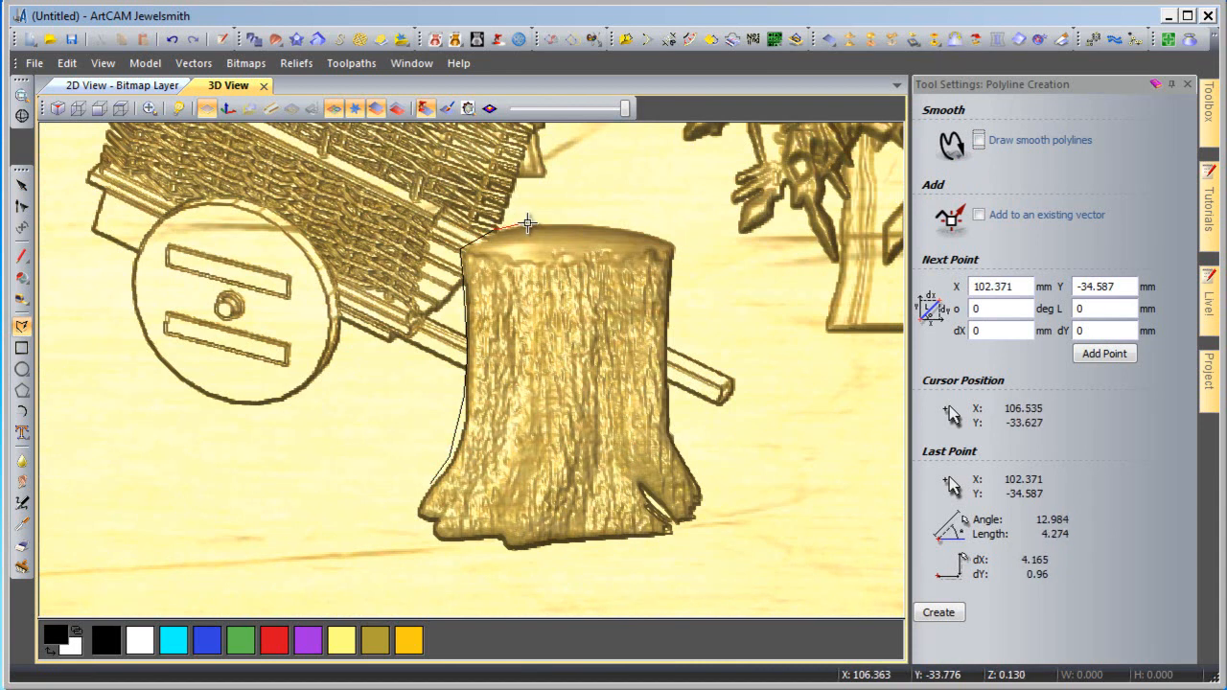
Continue the stump's polyline over its cut top and down the straight part of its right side.
{"action": "left_click", "coordinate": [547, 222]}
{"action": "left_click", "coordinate": [598, 225]}
{"action": "left_click", "coordinate": [644, 228]}
{"action": "left_click", "coordinate": [670, 240]}
{"action": "left_click", "coordinate": [678, 250]}
{"action": "left_click", "coordinate": [674, 276]}
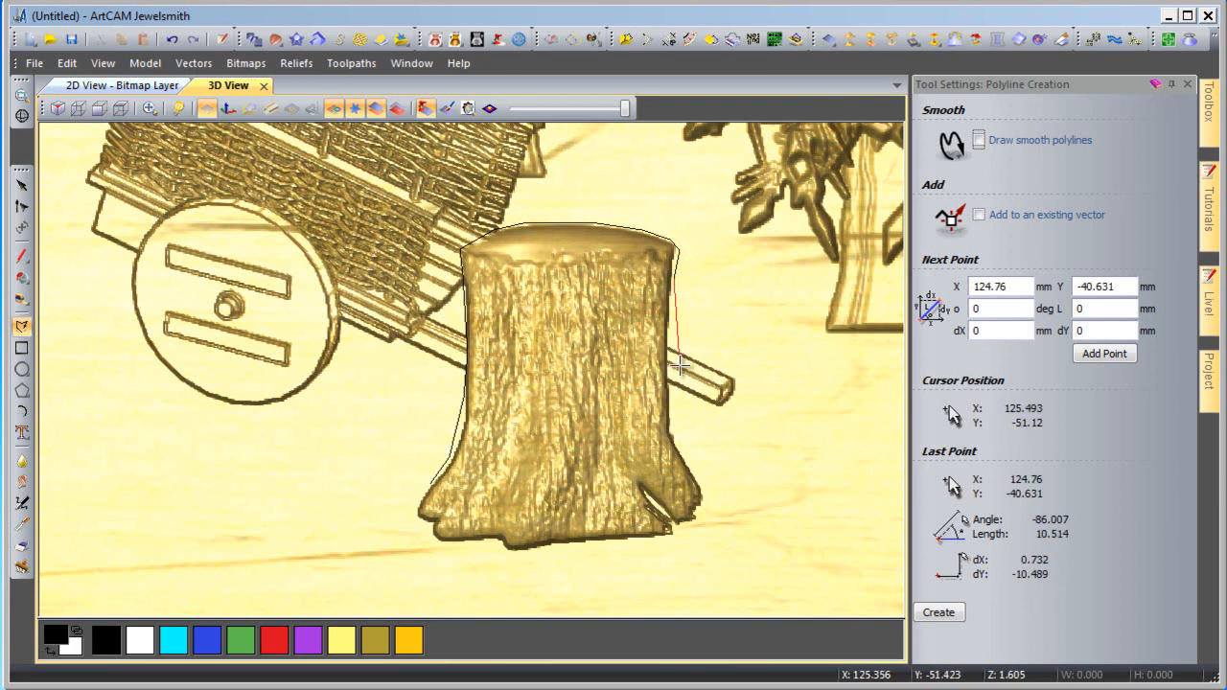
{"action": "left_click", "coordinate": [672, 407]}
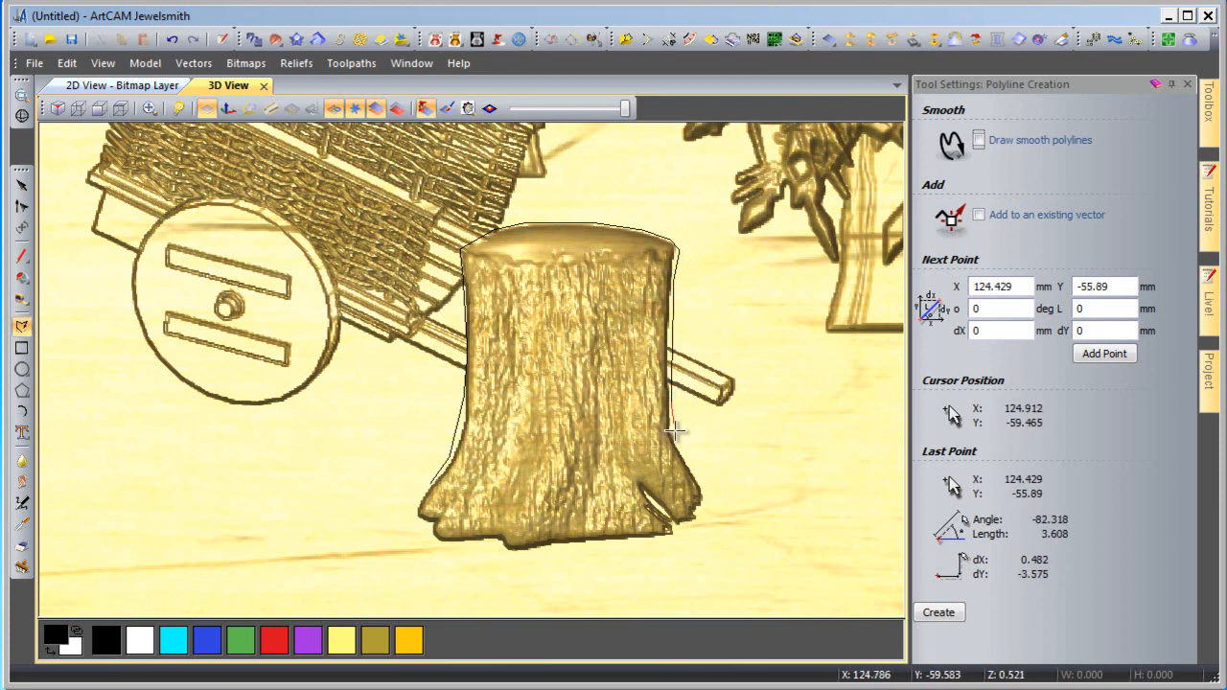
Trace around the stump's flared roots and base and close the outline at about 36.7 × 41.6 mm overall.
{"action": "left_click", "coordinate": [674, 441]}
{"action": "left_click", "coordinate": [704, 482]}
{"action": "left_click", "coordinate": [707, 512]}
{"action": "left_click", "coordinate": [672, 534]}
{"action": "left_click", "coordinate": [563, 549]}
{"action": "left_click", "coordinate": [498, 557]}
{"action": "left_click", "coordinate": [491, 545]}
{"action": "left_click", "coordinate": [441, 547]}
{"action": "left_click", "coordinate": [414, 528]}
{"action": "left_click", "coordinate": [418, 500]}
{"action": "left_click", "coordinate": [420, 489]}
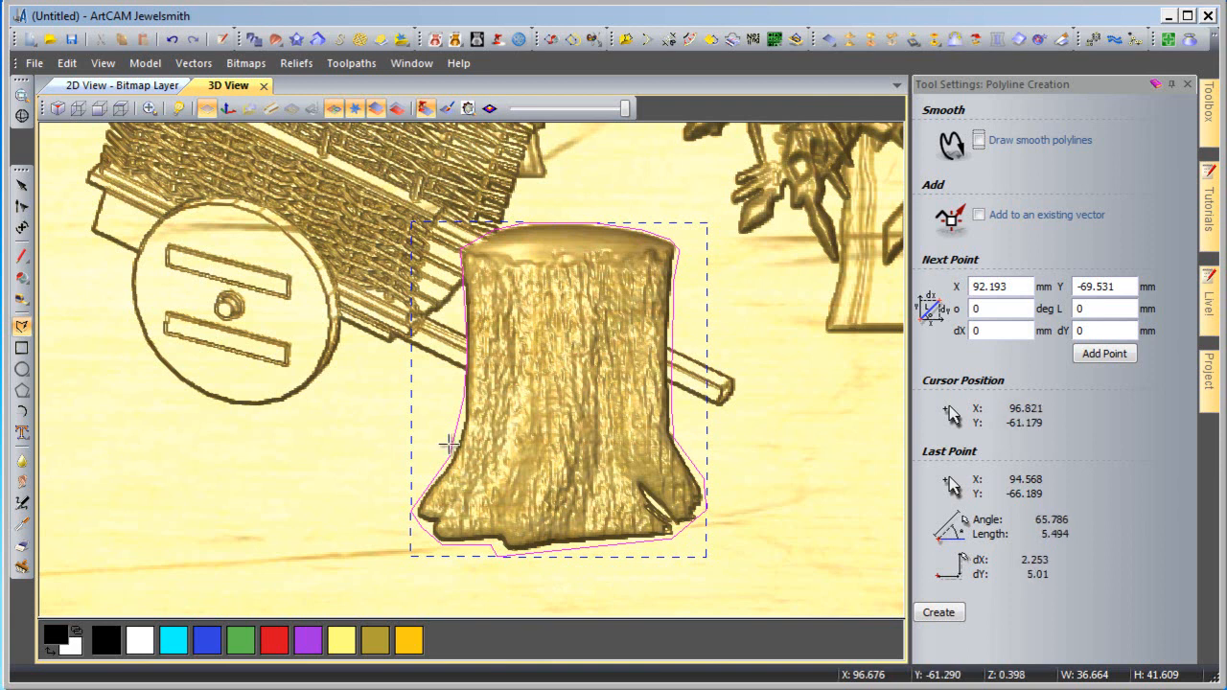
{"action": "scroll", "coordinate": [447, 443], "scroll_direction": "down", "scroll_amount": 2}
{"action": "left_click", "coordinate": [331, 440]}
{"action": "key", "text": "Escape"}
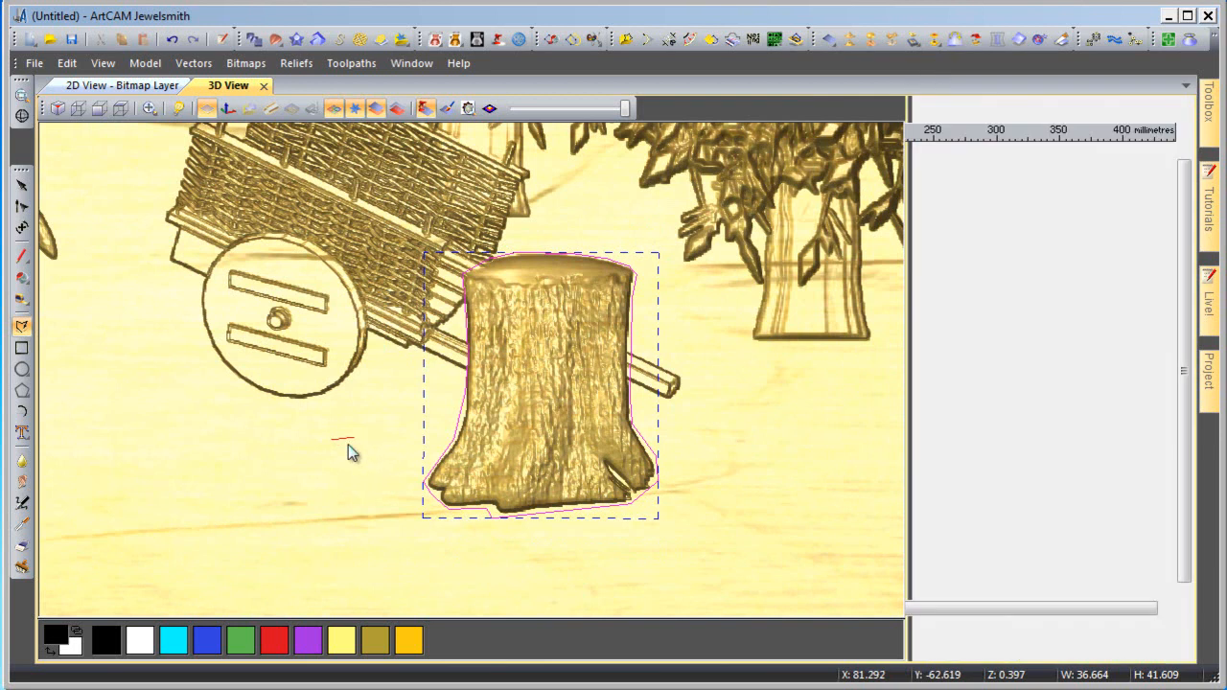
With smooth polylines on, trace the antlered deer from the rear hoof up over its rump, tail and back.
{"action": "scroll", "coordinate": [595, 443], "scroll_direction": "down", "scroll_amount": 1}
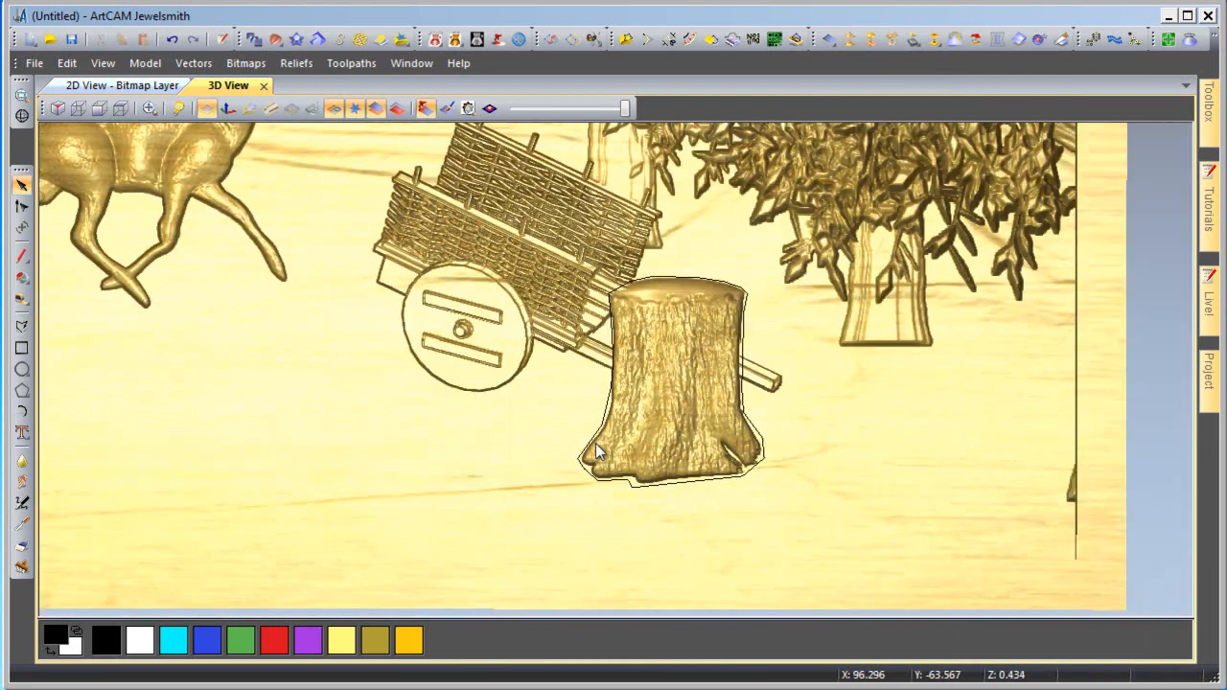
{"action": "middle_click_drag", "start_coordinate": [287, 353], "coordinate": [649, 583]}
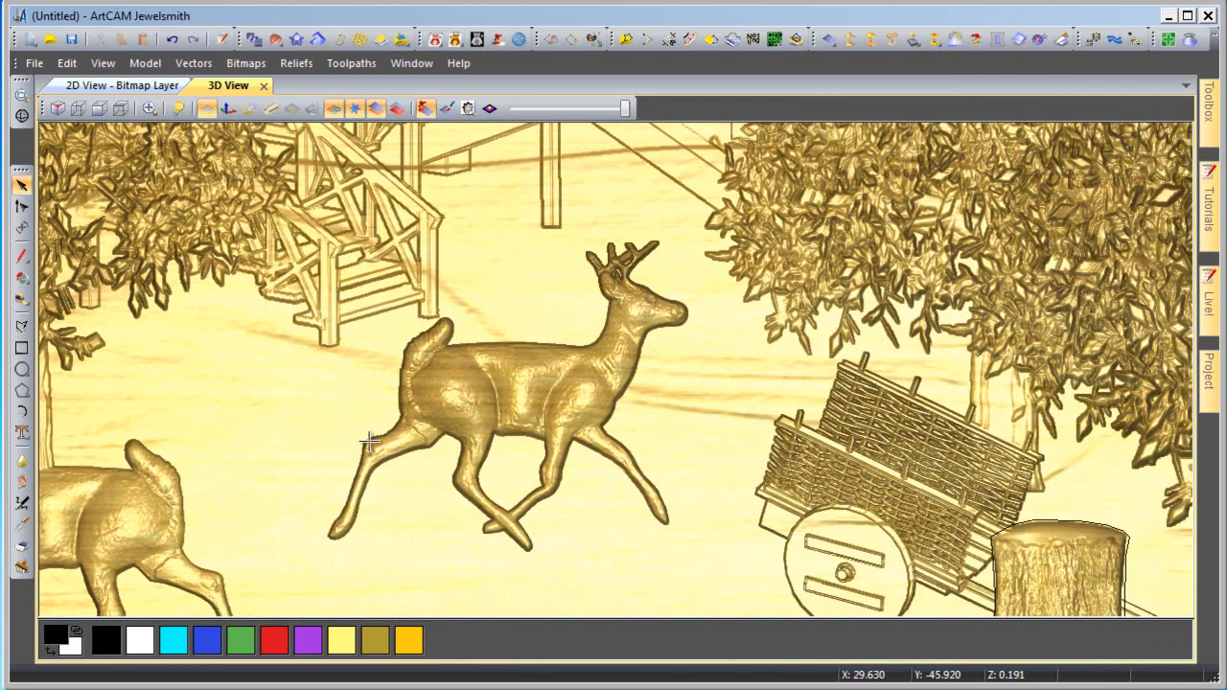
{"action": "left_click", "coordinate": [22, 327]}
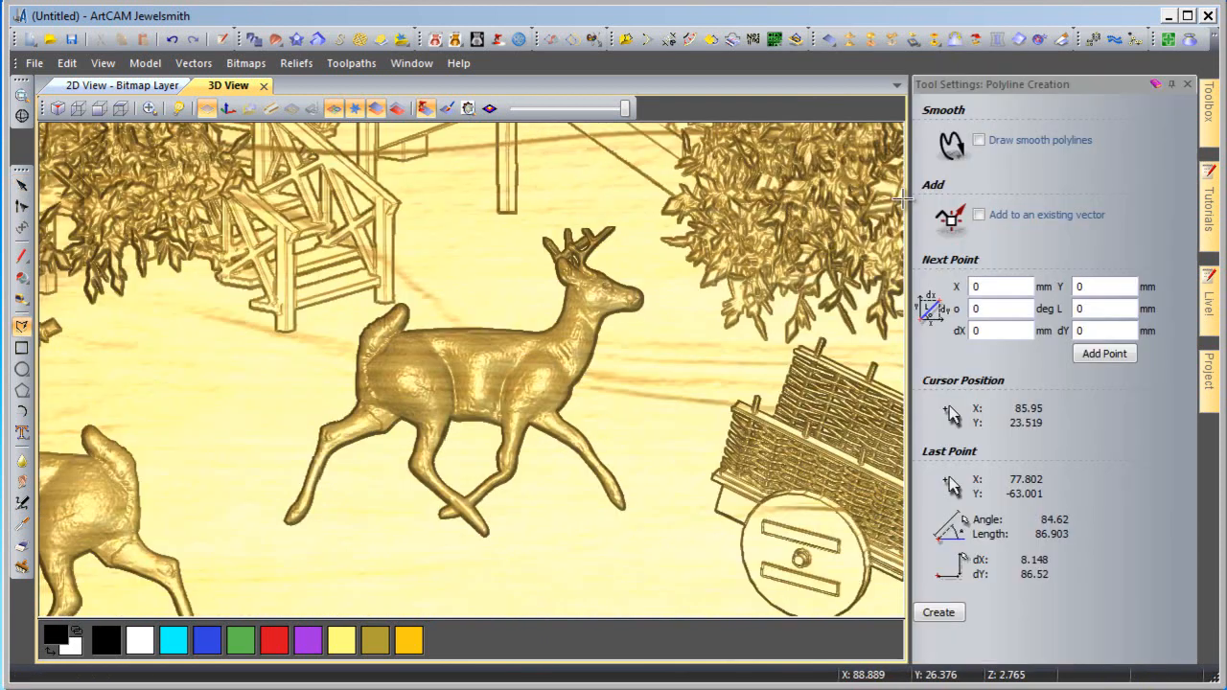
{"action": "left_click", "coordinate": [978, 140]}
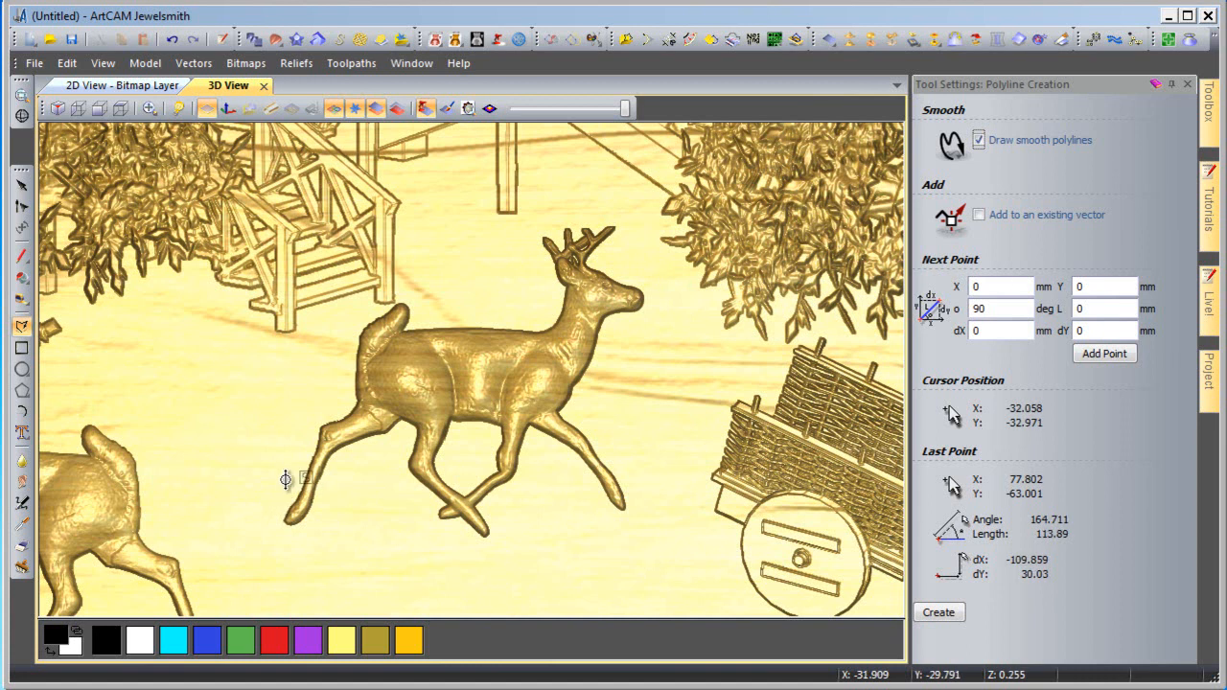
{"action": "left_click", "coordinate": [283, 499]}
{"action": "left_click", "coordinate": [308, 428]}
{"action": "left_click", "coordinate": [327, 414]}
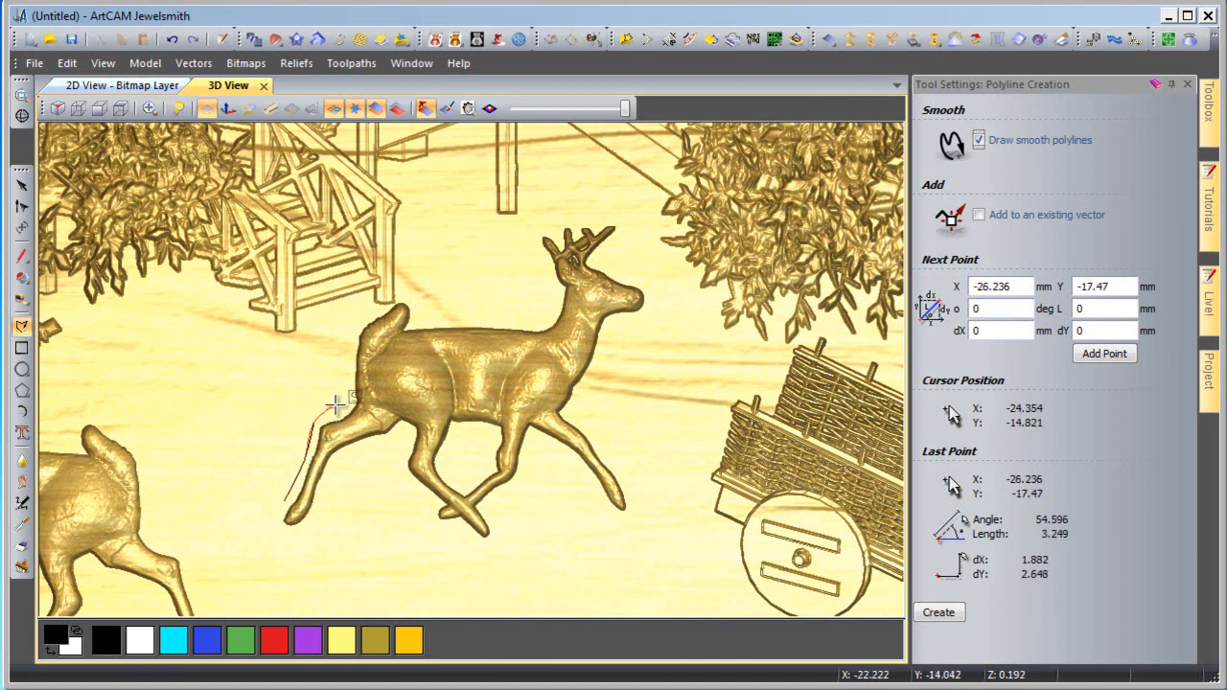
{"action": "left_click", "coordinate": [349, 408]}
{"action": "left_click", "coordinate": [354, 372]}
{"action": "left_click", "coordinate": [364, 318]}
{"action": "left_click", "coordinate": [378, 304]}
{"action": "left_click", "coordinate": [409, 298]}
{"action": "left_click", "coordinate": [415, 322]}
{"action": "left_click", "coordinate": [496, 320]}
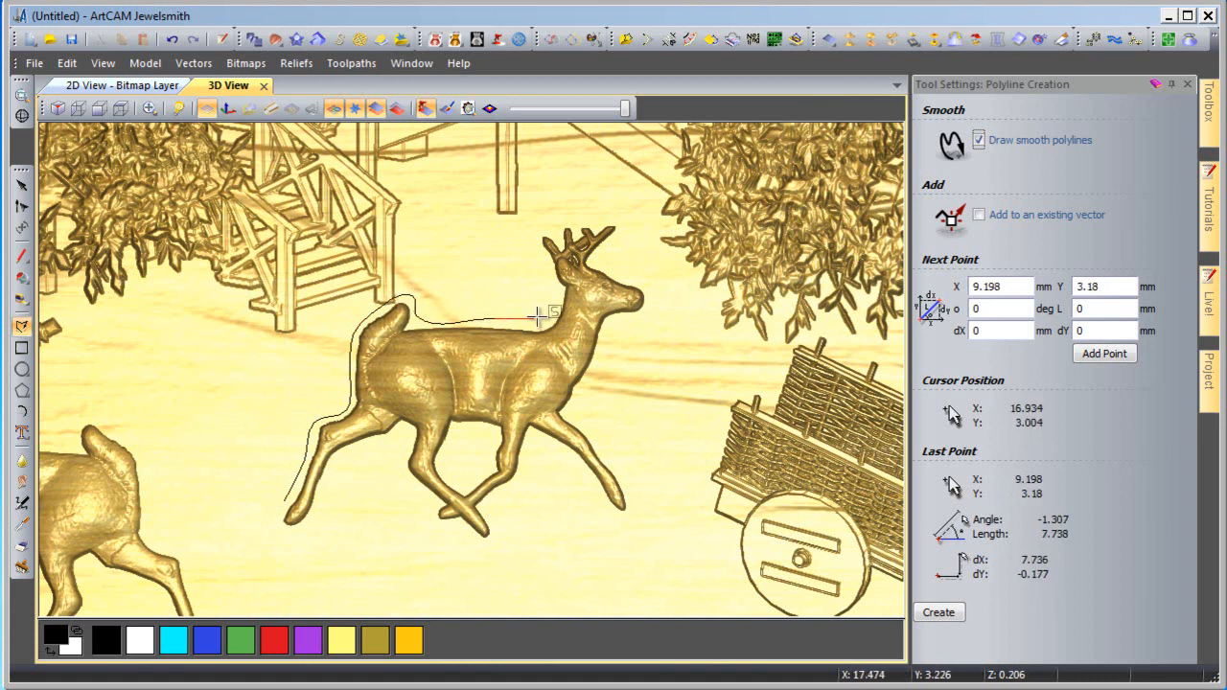
Continue the smooth polyline loosely around the deer's neck, antlers and muzzle and down to its chest.
{"action": "left_click", "coordinate": [543, 287]}
{"action": "left_click", "coordinate": [533, 267]}
{"action": "left_click", "coordinate": [539, 230]}
{"action": "left_click", "coordinate": [541, 220]}
{"action": "left_click", "coordinate": [568, 211]}
{"action": "left_click", "coordinate": [587, 210]}
{"action": "left_click", "coordinate": [625, 249]}
{"action": "left_click", "coordinate": [640, 261]}
{"action": "left_click", "coordinate": [651, 279]}
{"action": "left_click", "coordinate": [653, 307]}
{"action": "left_click", "coordinate": [605, 342]}
{"action": "left_click", "coordinate": [576, 414]}
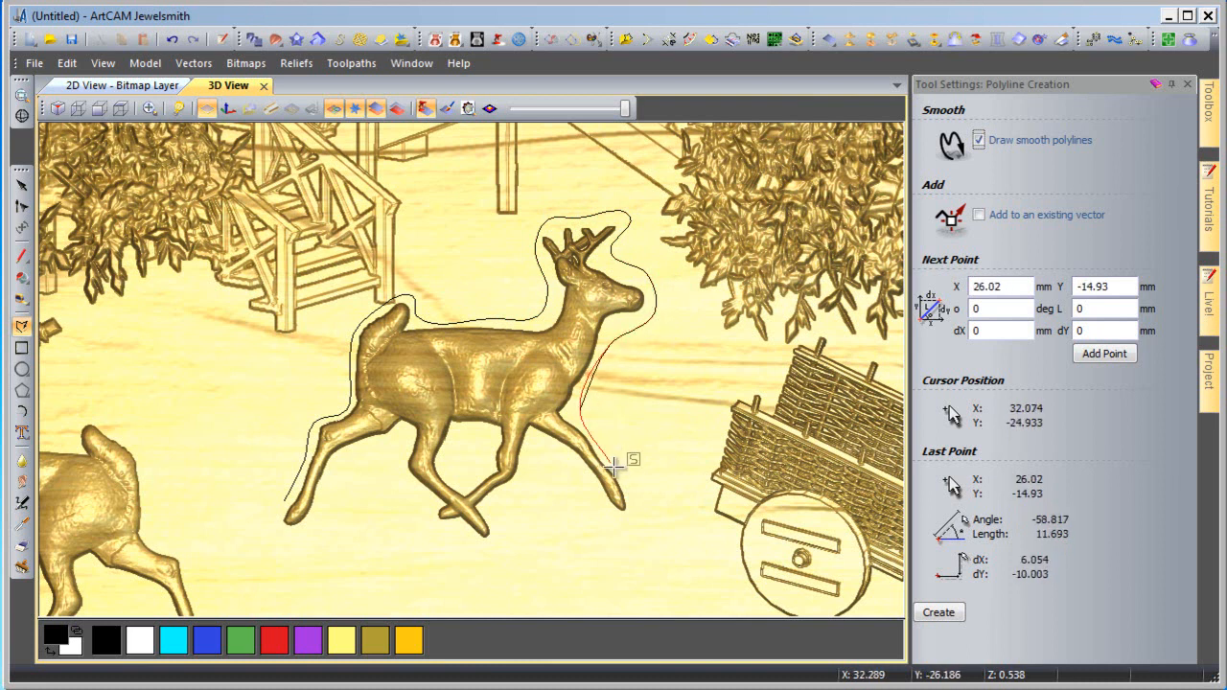
Trace around the deer's legs and close the outline at the rear hoof, about 75.2 × 70.1 mm overall.
{"action": "left_click", "coordinate": [632, 487]}
{"action": "left_click", "coordinate": [636, 518]}
{"action": "left_click", "coordinate": [613, 524]}
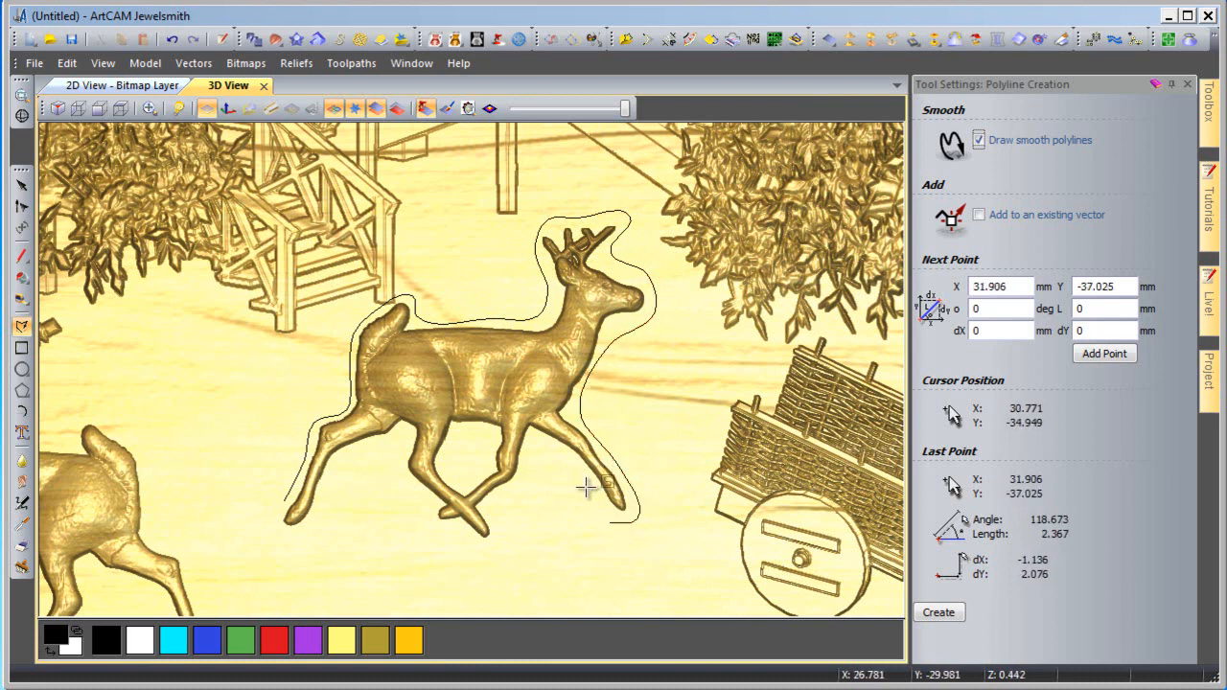
{"action": "left_click", "coordinate": [553, 464]}
{"action": "left_click", "coordinate": [521, 497]}
{"action": "left_click", "coordinate": [507, 560]}
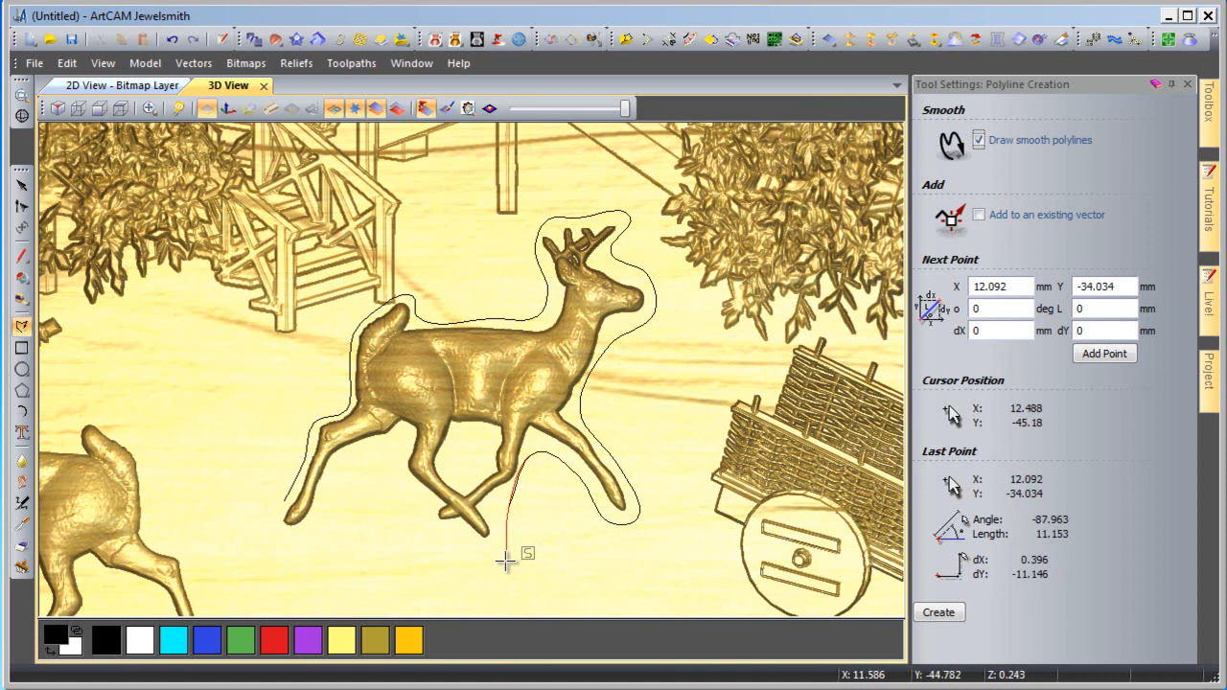
{"action": "left_click", "coordinate": [418, 529]}
{"action": "left_click", "coordinate": [368, 496]}
{"action": "left_click", "coordinate": [291, 527]}
{"action": "left_click", "coordinate": [275, 529]}
{"action": "left_click", "coordinate": [285, 501]}
{"action": "scroll", "coordinate": [451, 470], "scroll_direction": "down", "scroll_amount": 5}
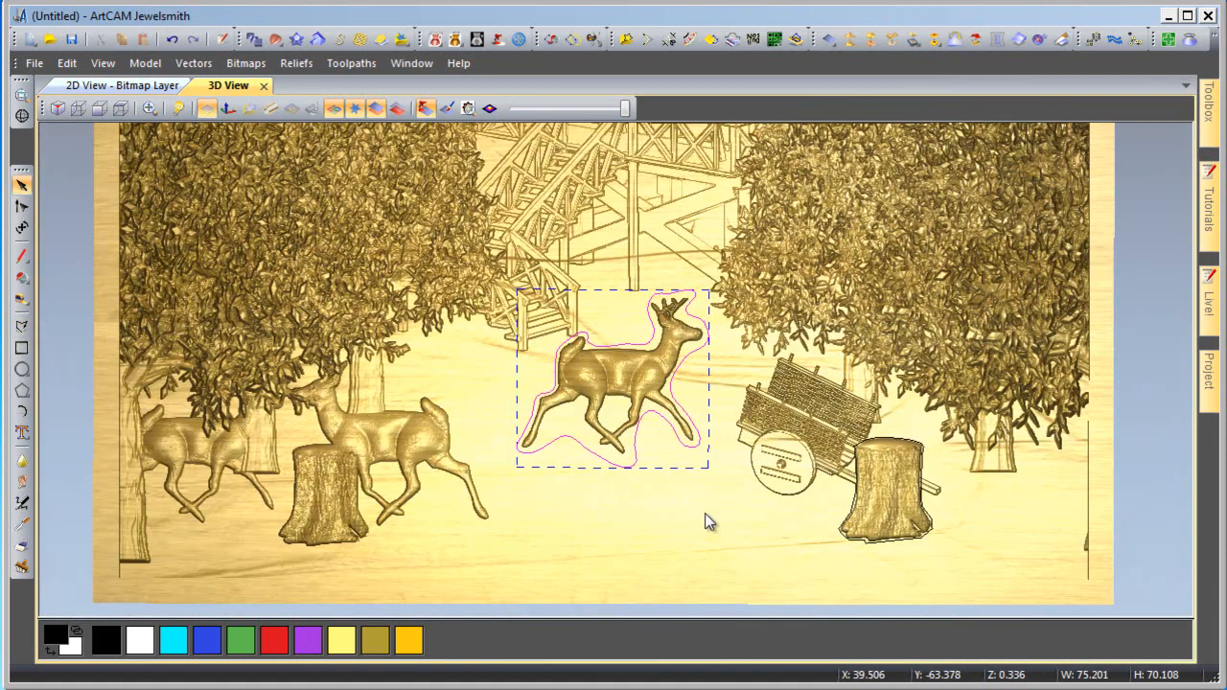
Make relief clipart from the outlined stump and place a copy below the antlered deer, at about X 10.1, Y -68.3 mm.
{"action": "left_click", "coordinate": [675, 506]}
{"action": "middle_click_drag", "start_coordinate": [674, 505], "coordinate": [644, 487]}
{"action": "left_click", "coordinate": [822, 511]}
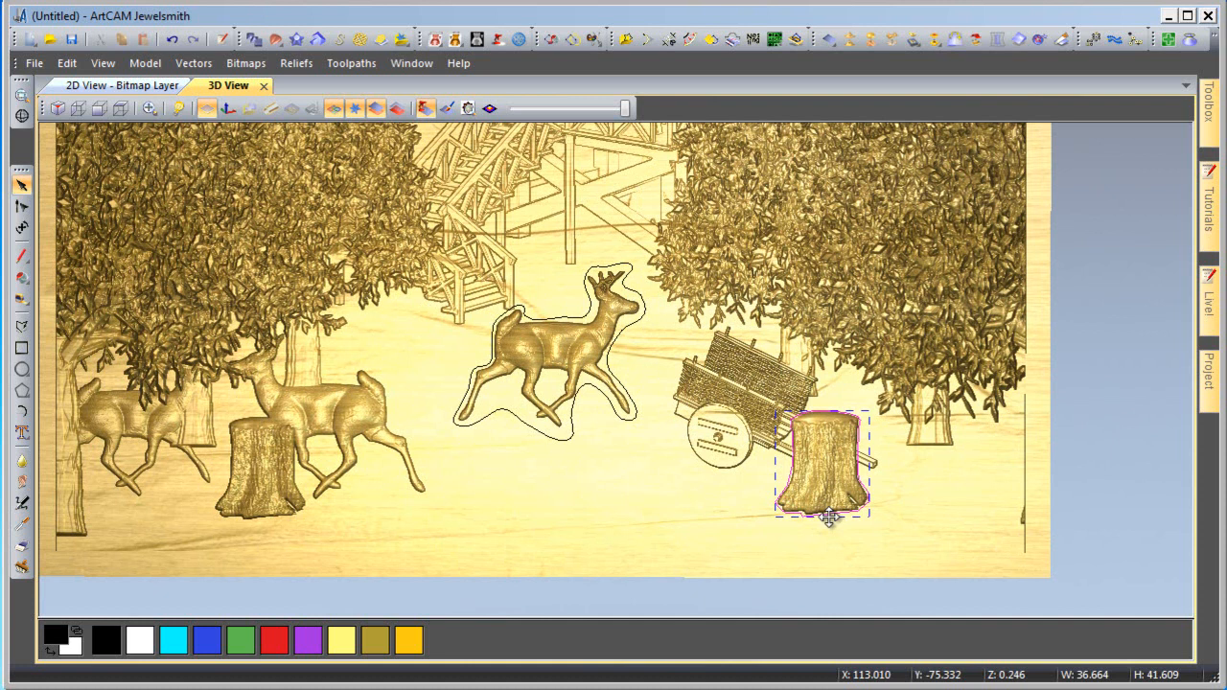
{"action": "mouse_move", "coordinate": [693, 551]}
{"action": "left_mouse_down"}
{"action": "mouse_move", "coordinate": [592, 356]}
{"action": "mouse_move", "coordinate": [669, 539]}
{"action": "mouse_move", "coordinate": [693, 548]}
{"action": "left_mouse_up"}
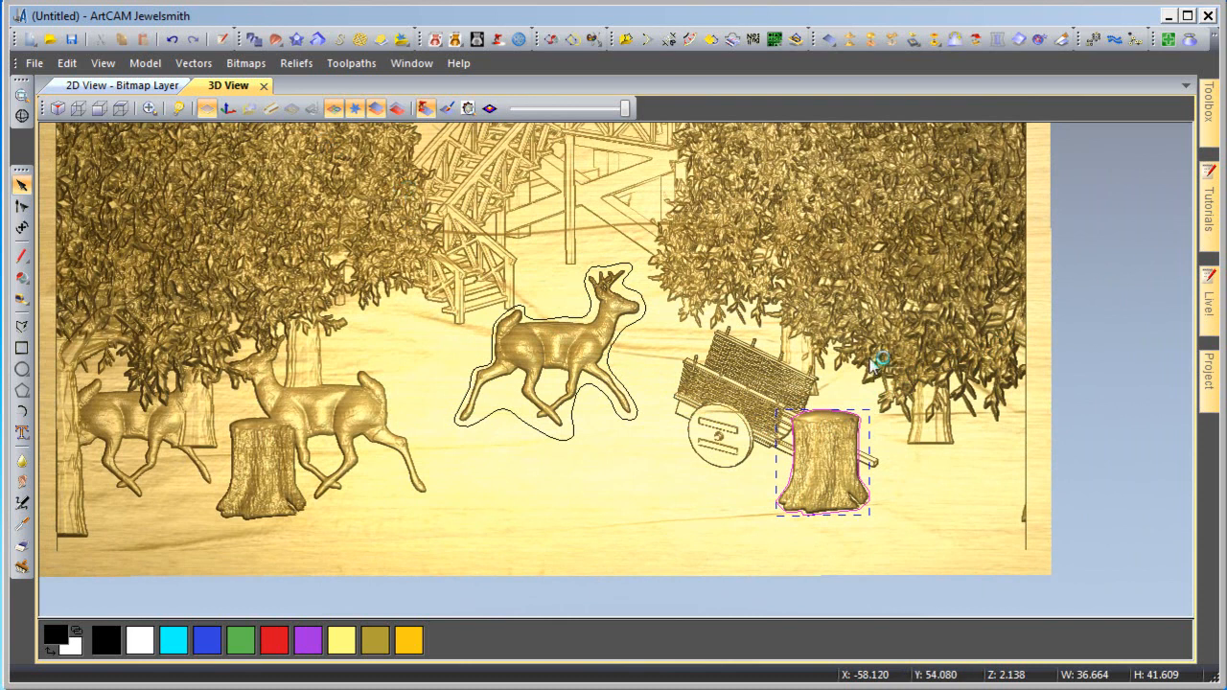
{"action": "double_click", "coordinate": [825, 441]}
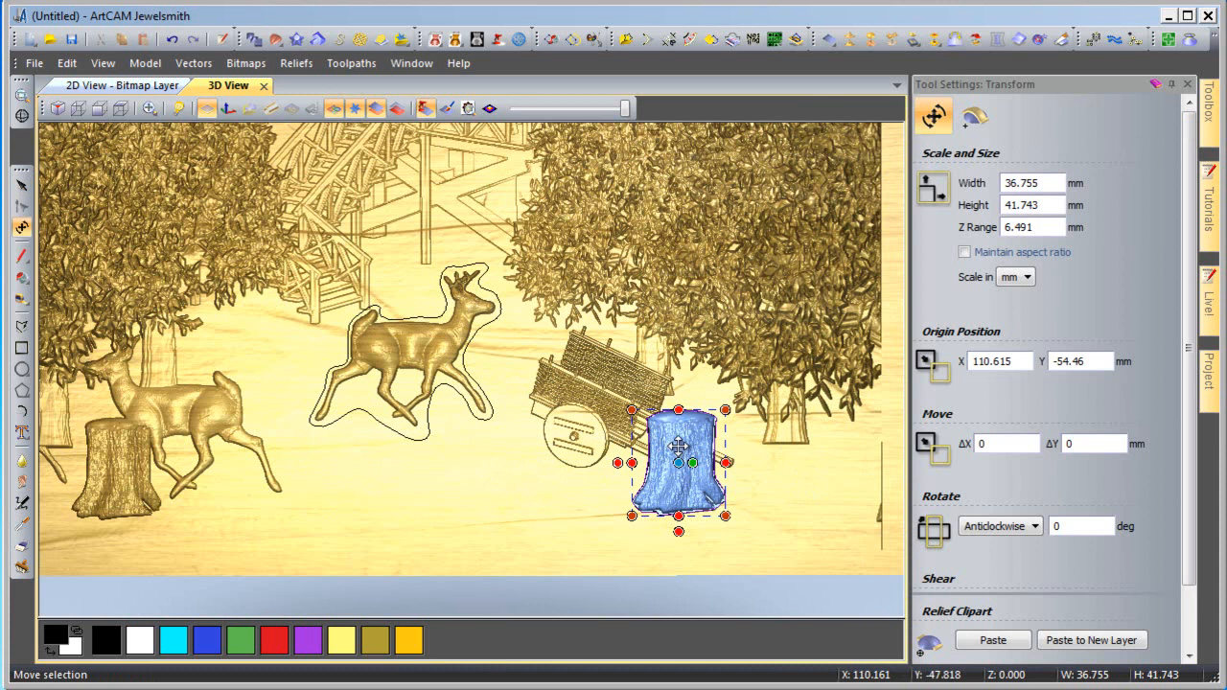
{"action": "left_click_drag", "start_coordinate": [678, 447], "coordinate": [424, 483]}
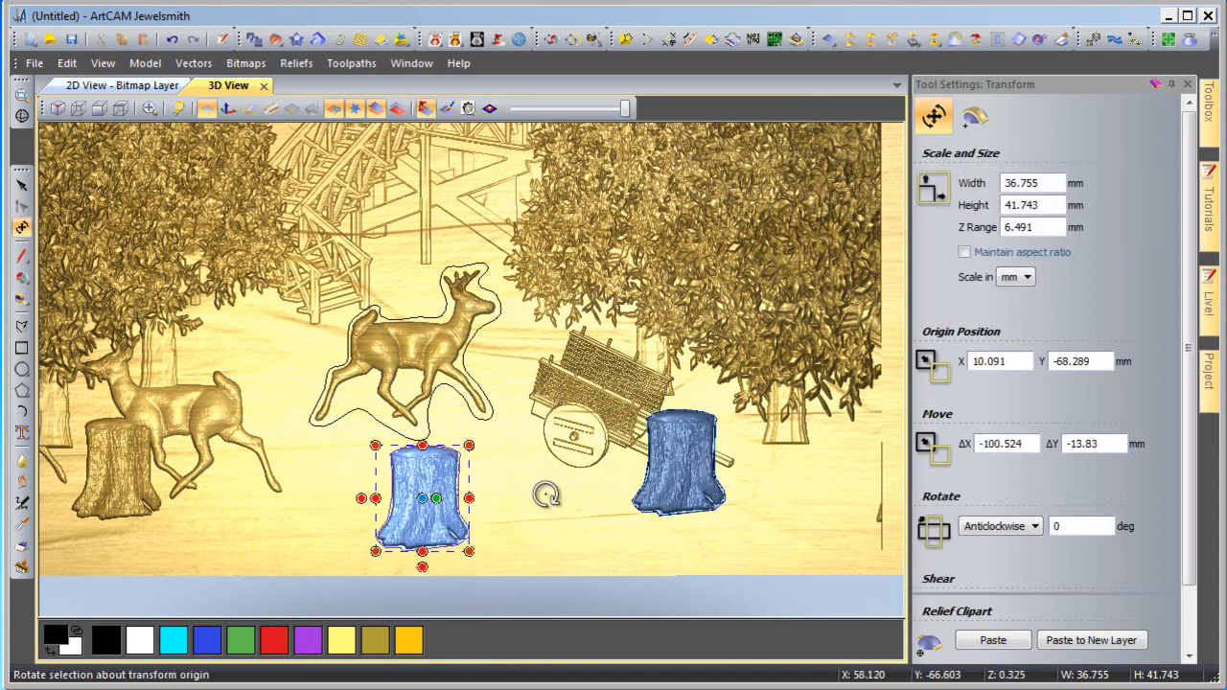
Shrink the stump copy to about 24.8 × 28.1 mm and move it over the base of the other stump, at about X -96.3, Y -73.1 mm.
{"action": "middle_click_drag", "start_coordinate": [547, 495], "coordinate": [652, 469]}
{"action": "middle_click_drag", "start_coordinate": [460, 444], "coordinate": [461, 453]}
{"action": "scroll", "coordinate": [461, 450], "scroll_direction": "down", "scroll_amount": 2}
{"action": "scroll", "coordinate": [505, 425], "scroll_direction": "up", "scroll_amount": 1}
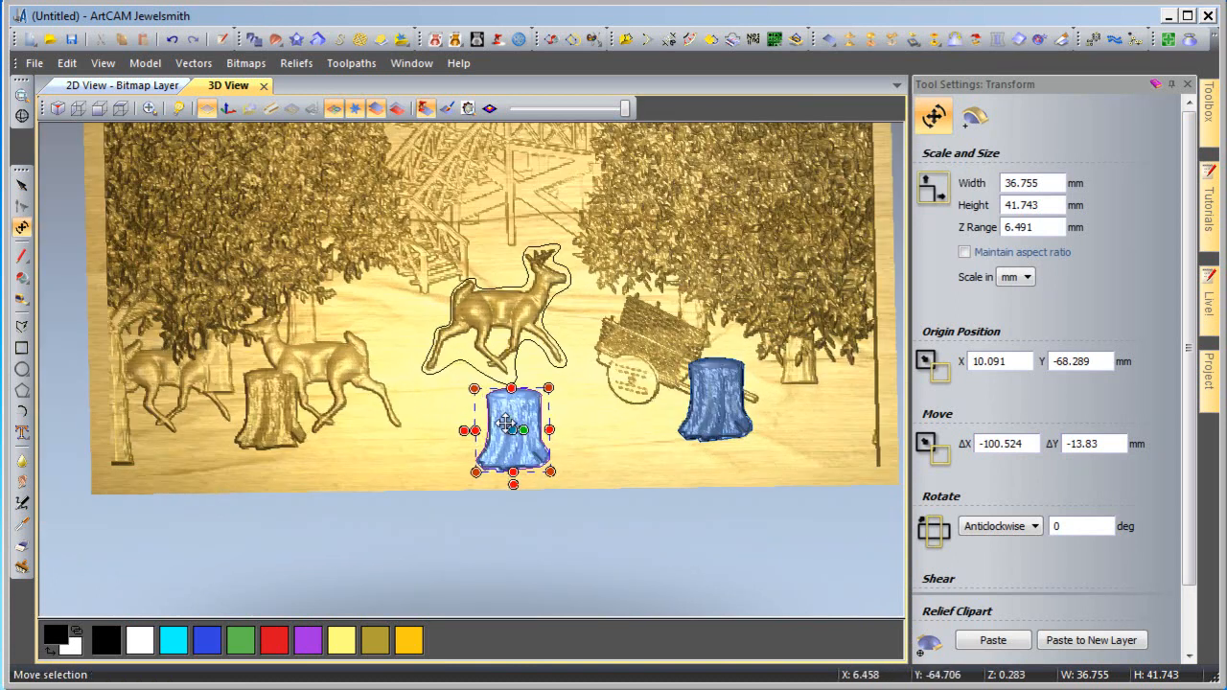
{"action": "scroll", "coordinate": [562, 378], "scroll_direction": "up", "scroll_amount": 1}
{"action": "left_click_drag", "start_coordinate": [562, 378], "coordinate": [255, 432]}
{"action": "middle_click_drag", "start_coordinate": [354, 406], "coordinate": [366, 423]}
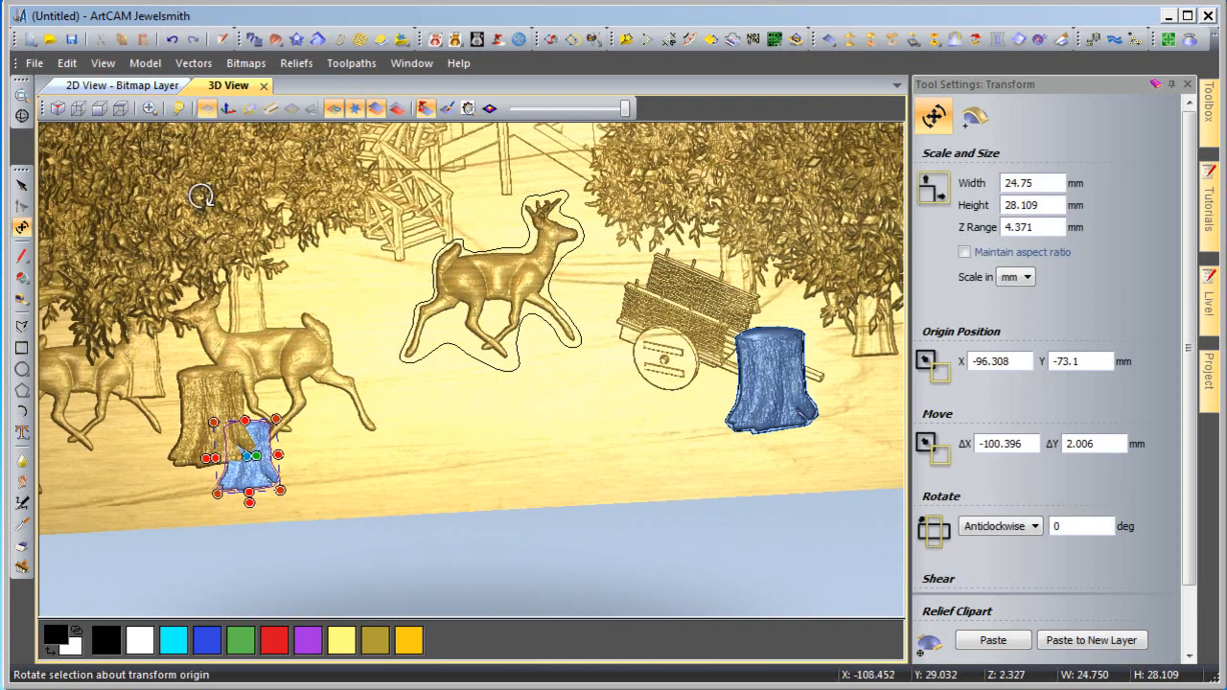
Set the Z range of the small stump copy to 8 mm.
{"action": "left_click", "coordinate": [120, 108]}
{"action": "scroll", "coordinate": [303, 474], "scroll_direction": "up", "scroll_amount": 10}
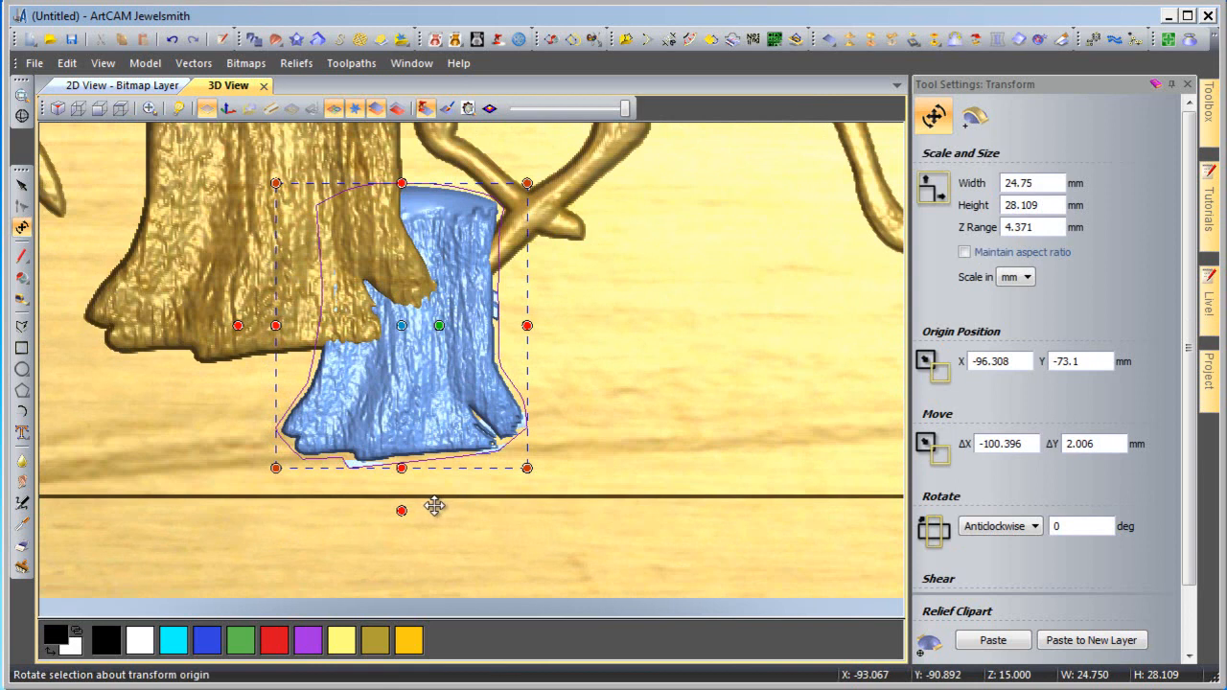
{"action": "middle_click_drag", "start_coordinate": [400, 422], "coordinate": [413, 384]}
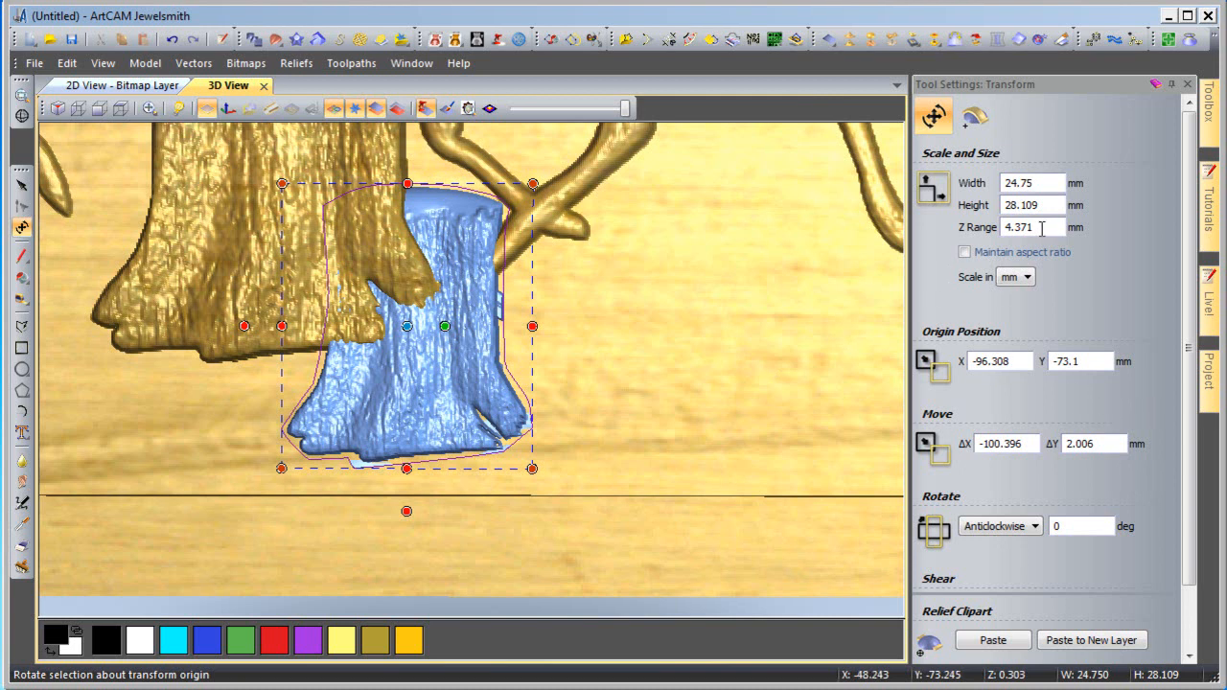
{"action": "left_click_drag", "start_coordinate": [1026, 228], "coordinate": [1000, 228]}
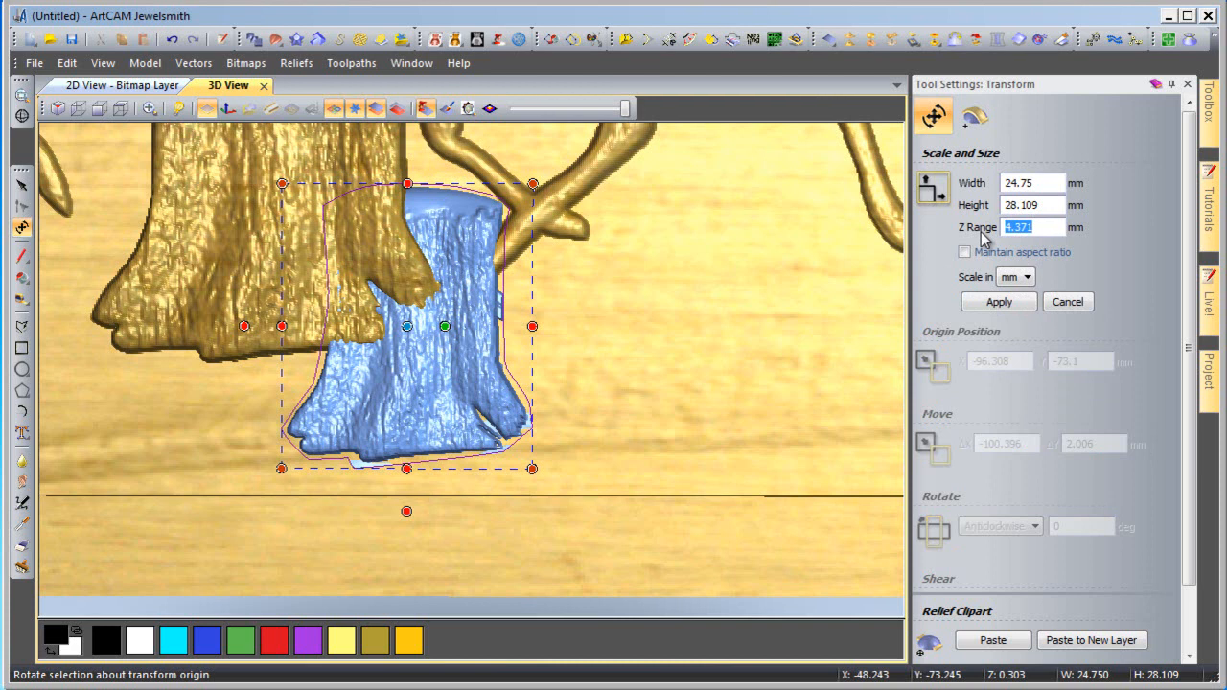
{"action": "type", "text": "8"}
{"action": "left_click", "coordinate": [1005, 302]}
Raise the Z range of the small stump copy to 10 mm.
{"action": "middle_click_drag", "start_coordinate": [597, 459], "coordinate": [470, 408]}
{"action": "left_click_drag", "start_coordinate": [1188, 564], "coordinate": [1189, 618]}
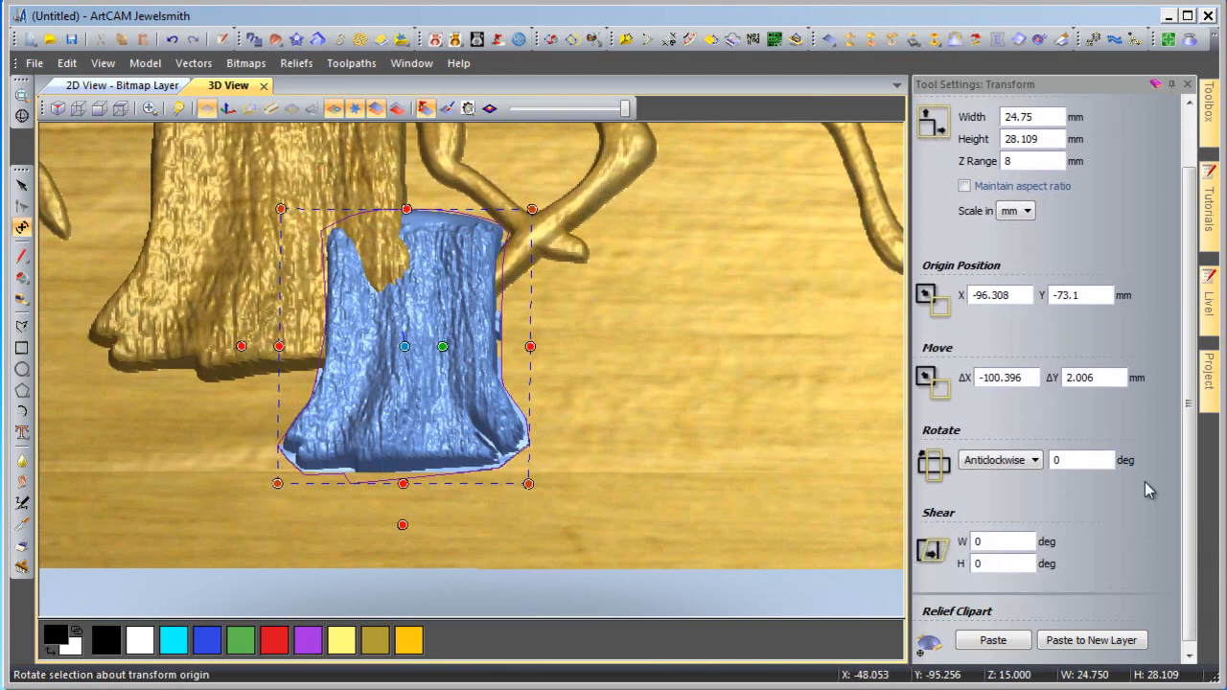
{"action": "left_click_drag", "start_coordinate": [1002, 161], "coordinate": [983, 162]}
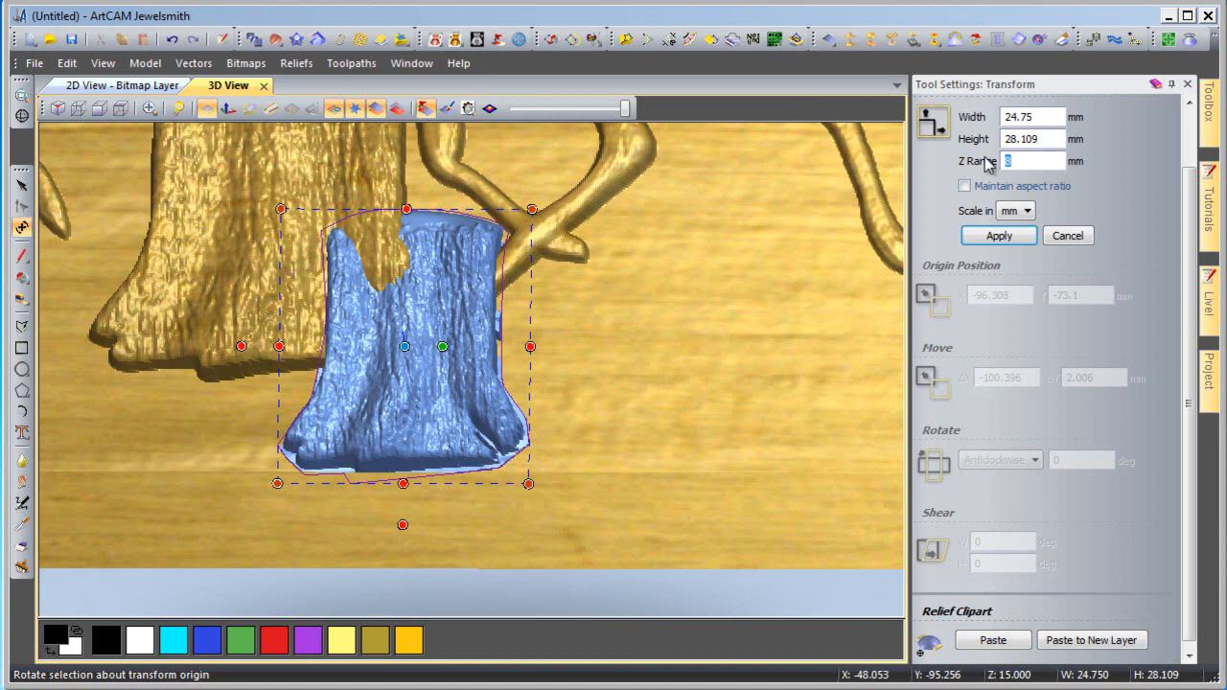
{"action": "type", "text": "10"}
{"action": "left_click", "coordinate": [1004, 241]}
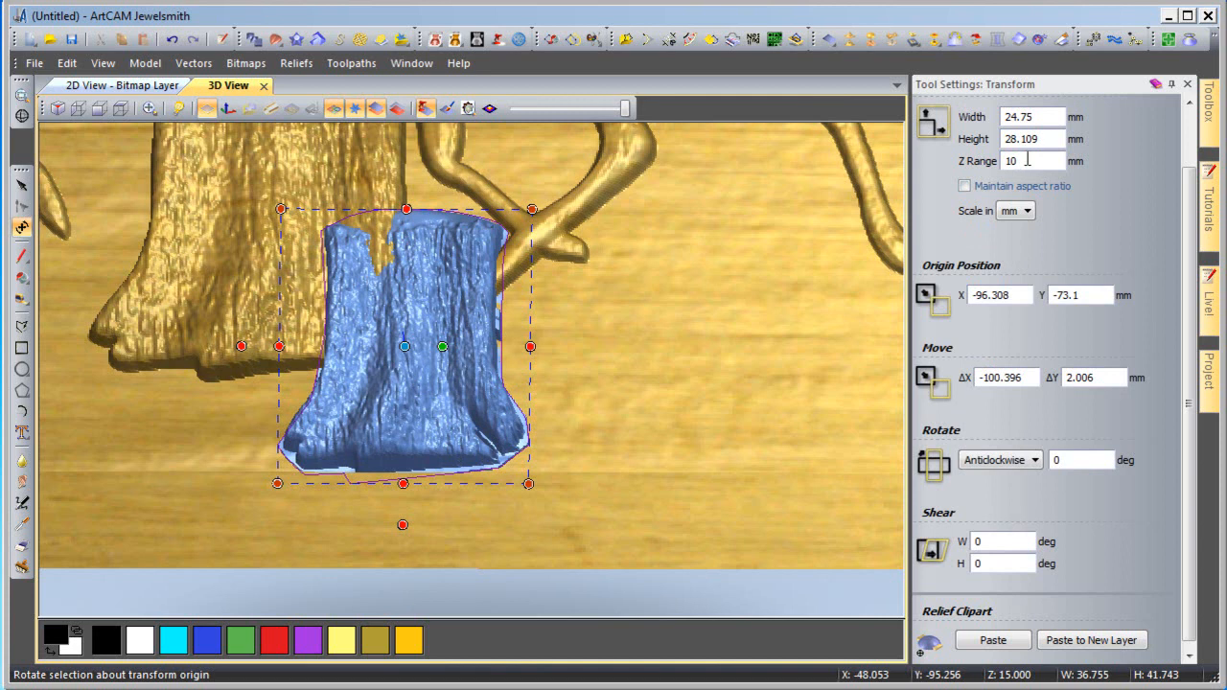
Set the Z range of the small stump copy to 14 mm.
{"action": "left_click_drag", "start_coordinate": [1027, 161], "coordinate": [997, 165]}
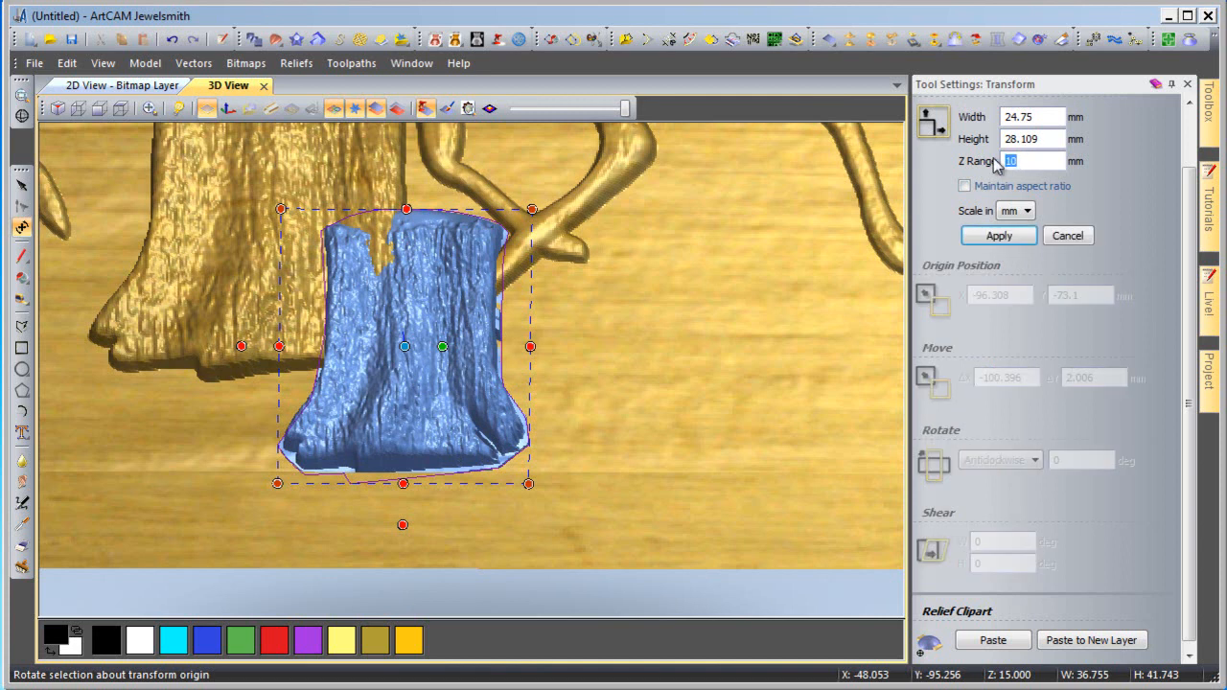
{"action": "type", "text": "14"}
{"action": "left_click", "coordinate": [999, 235]}
{"action": "middle_click_drag", "start_coordinate": [393, 308], "coordinate": [391, 330]}
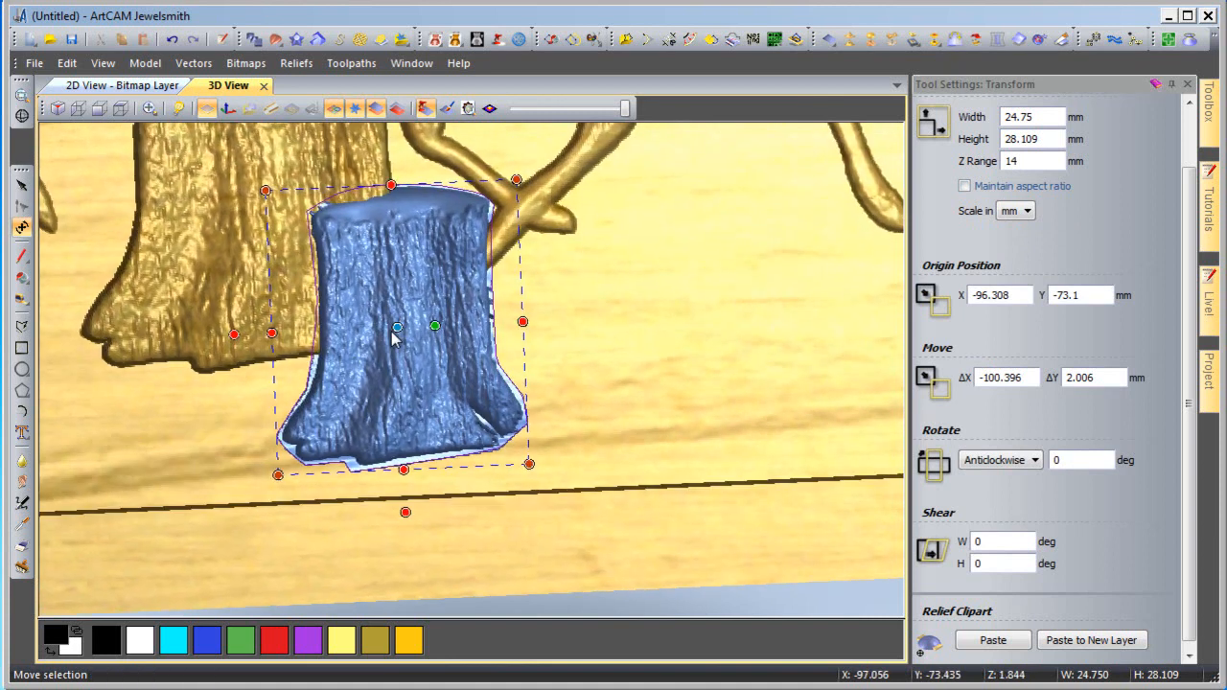
{"action": "scroll", "coordinate": [392, 331], "scroll_direction": "down", "scroll_amount": 4}
{"action": "middle_click_drag", "start_coordinate": [587, 298], "coordinate": [628, 374]}
{"action": "scroll", "coordinate": [628, 373], "scroll_direction": "down", "scroll_amount": 1}
{"action": "scroll", "coordinate": [628, 374], "scroll_direction": "down", "scroll_amount": 3}
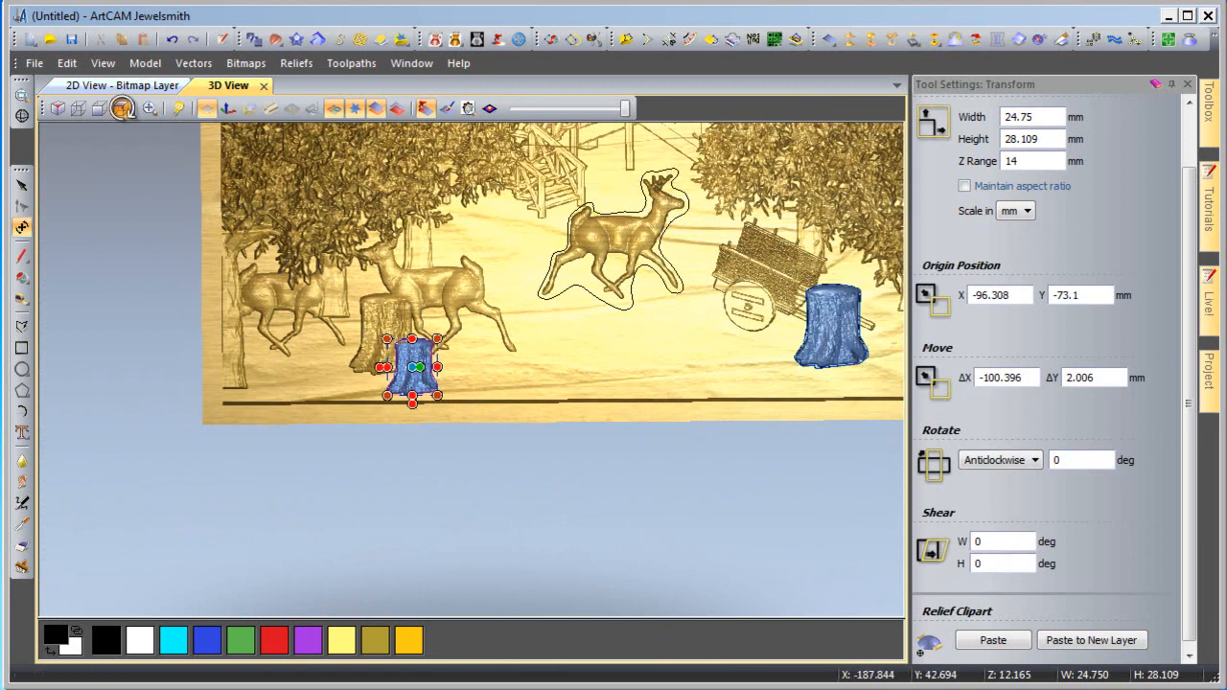
Place another copy of the large stump below the antlered deer, to the left of the cart.
{"action": "left_click", "coordinate": [122, 108]}
{"action": "scroll", "coordinate": [348, 460], "scroll_direction": "up", "scroll_amount": 5}
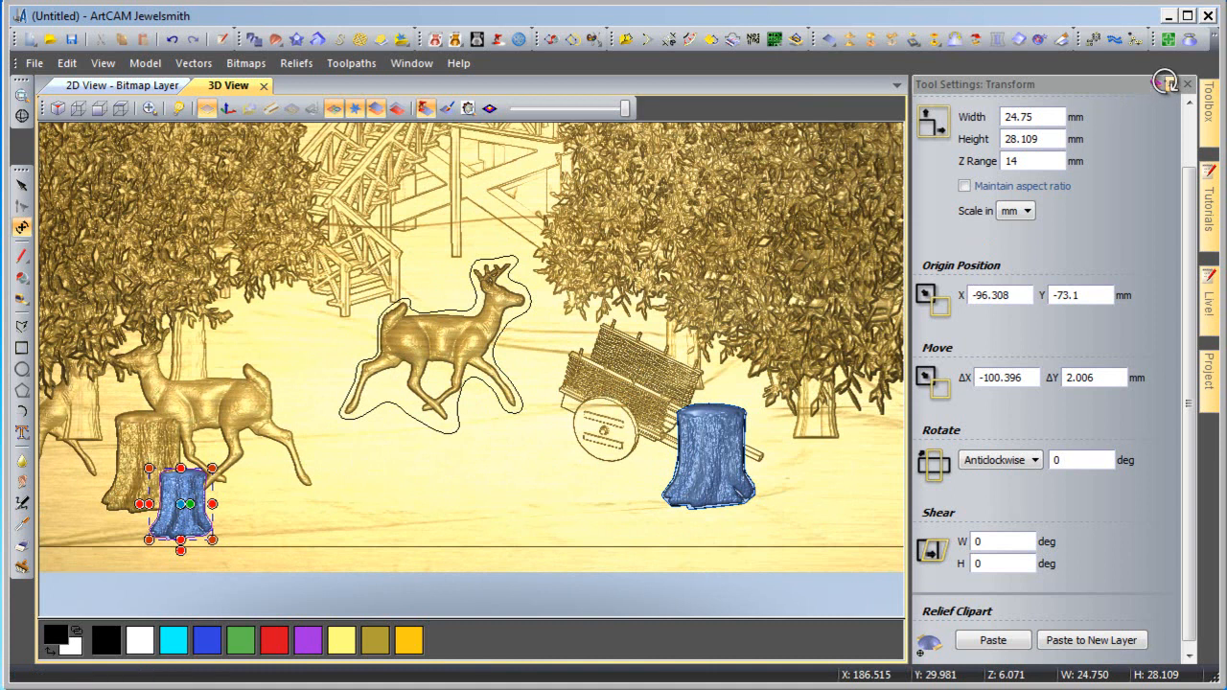
{"action": "left_click", "coordinate": [1171, 84]}
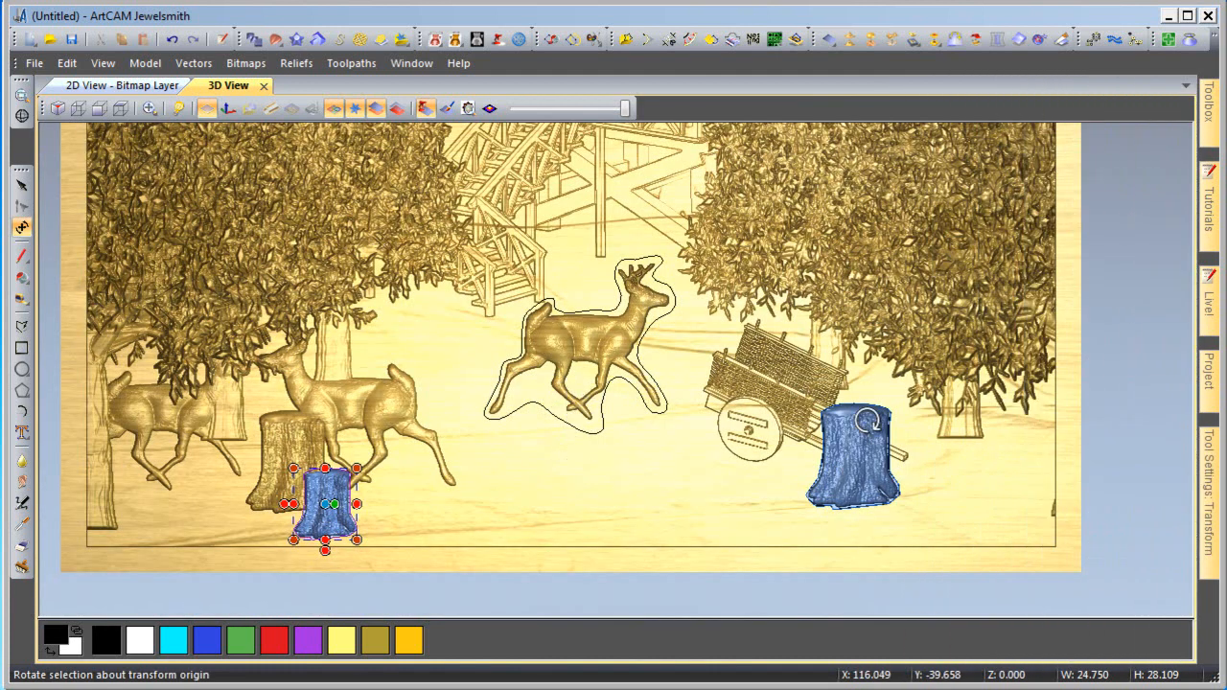
{"action": "middle_click_drag", "start_coordinate": [520, 518], "coordinate": [564, 495]}
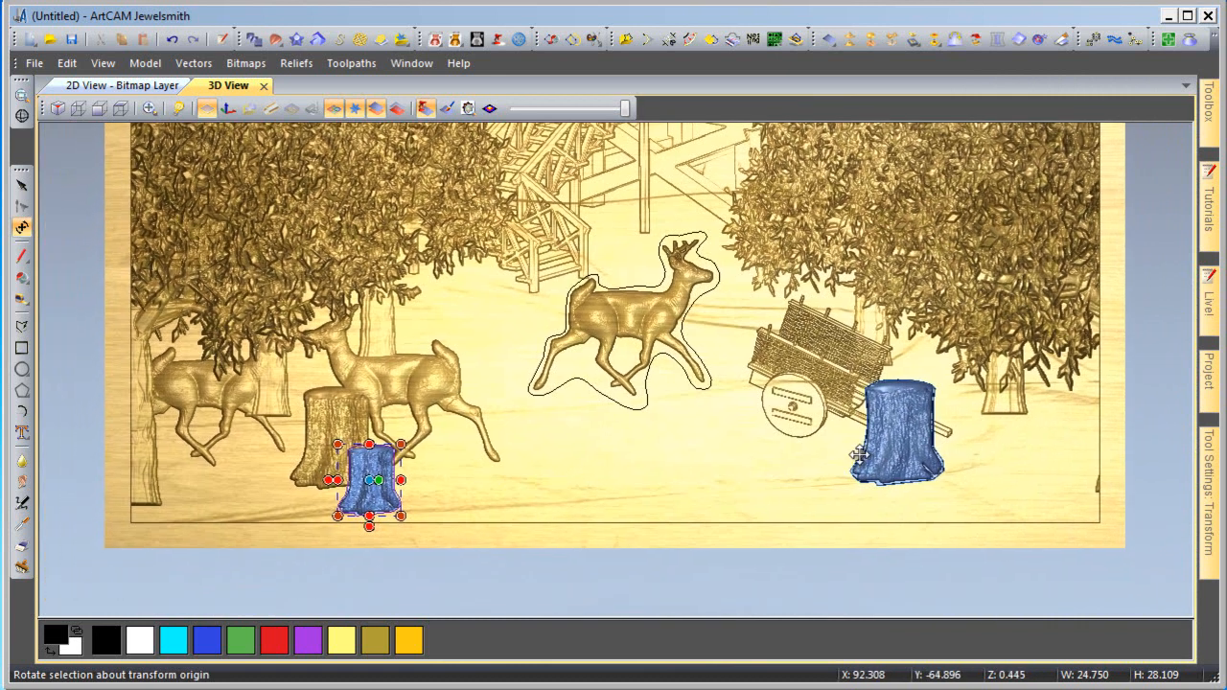
{"action": "left_click", "coordinate": [896, 439]}
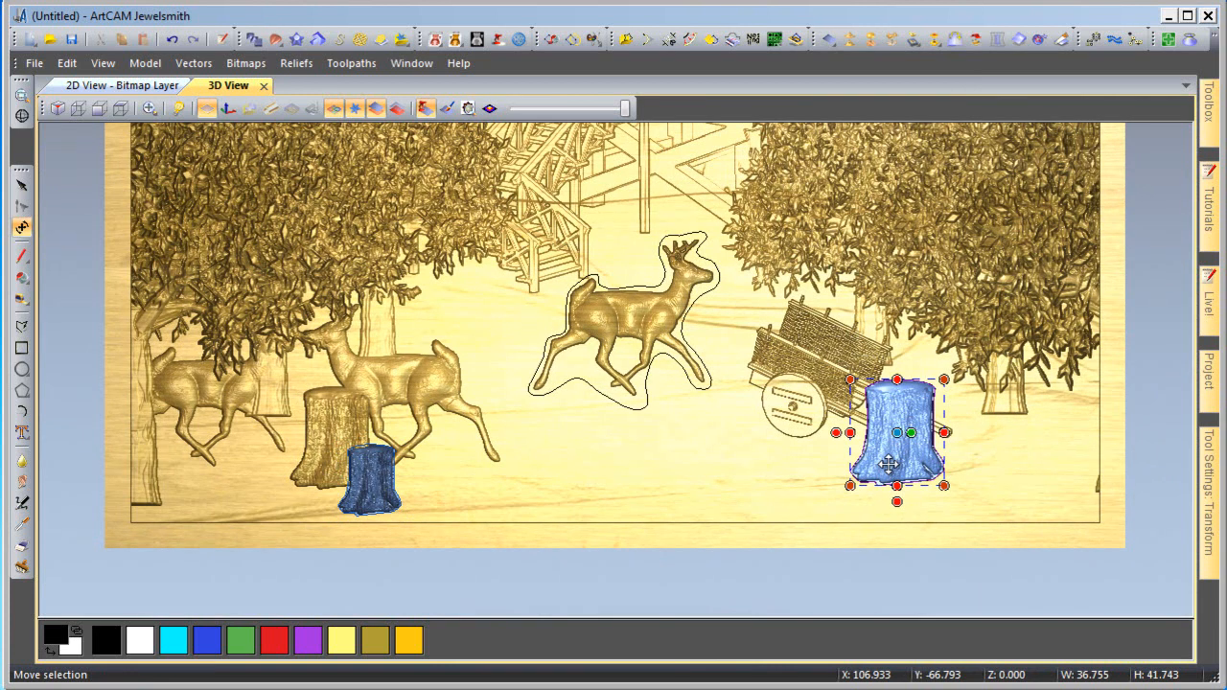
{"action": "left_click_drag", "start_coordinate": [889, 464], "coordinate": [690, 467]}
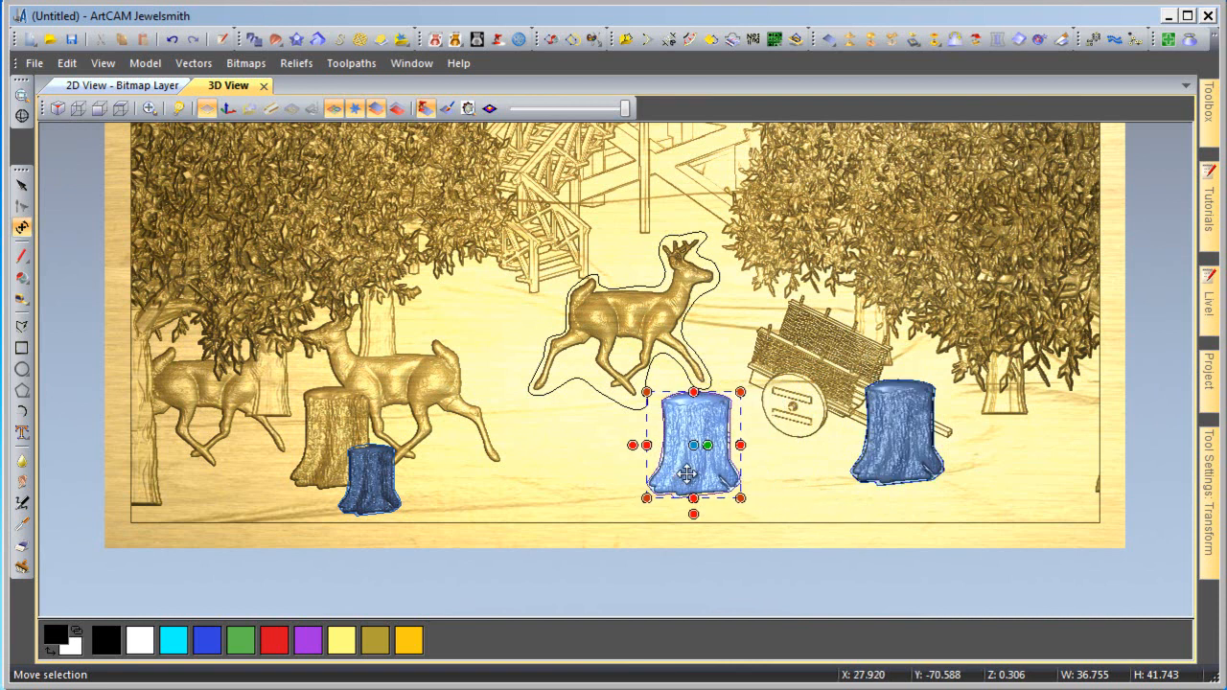
{"action": "scroll", "coordinate": [690, 467], "scroll_direction": "up", "scroll_amount": 2}
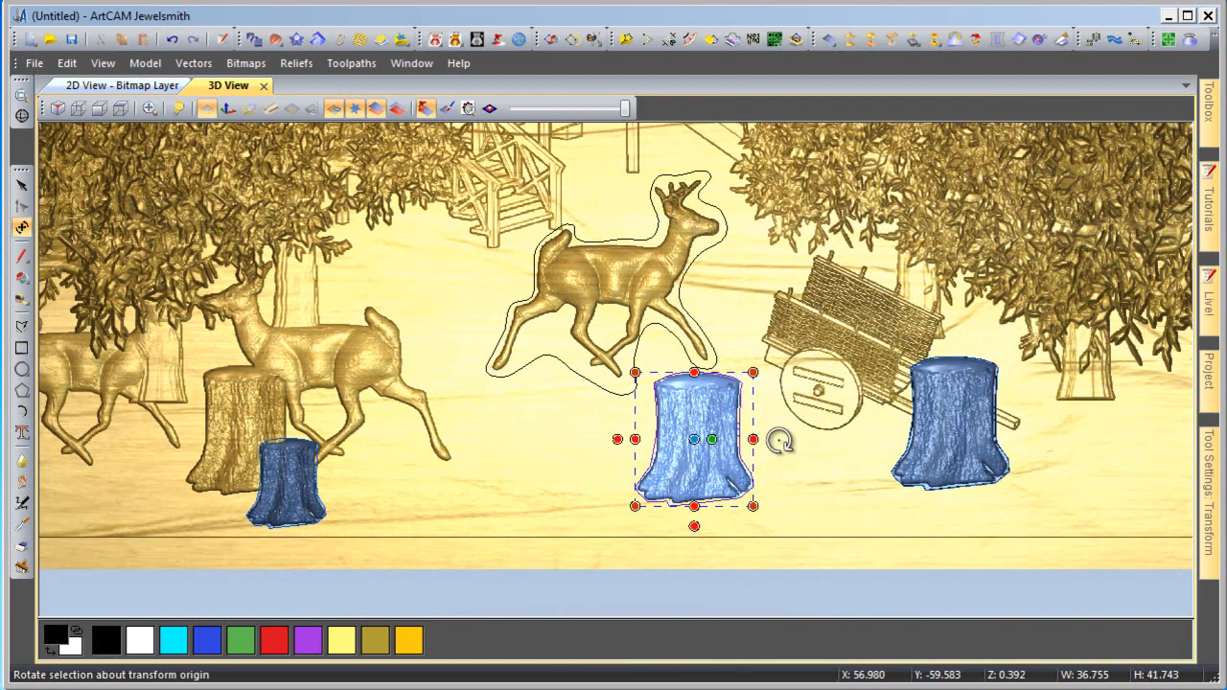
Turn the middle stump copy onto its side and skew it into a slanted log of about 35.7 × 31.3 mm.
{"action": "left_click_drag", "start_coordinate": [780, 431], "coordinate": [731, 392]}
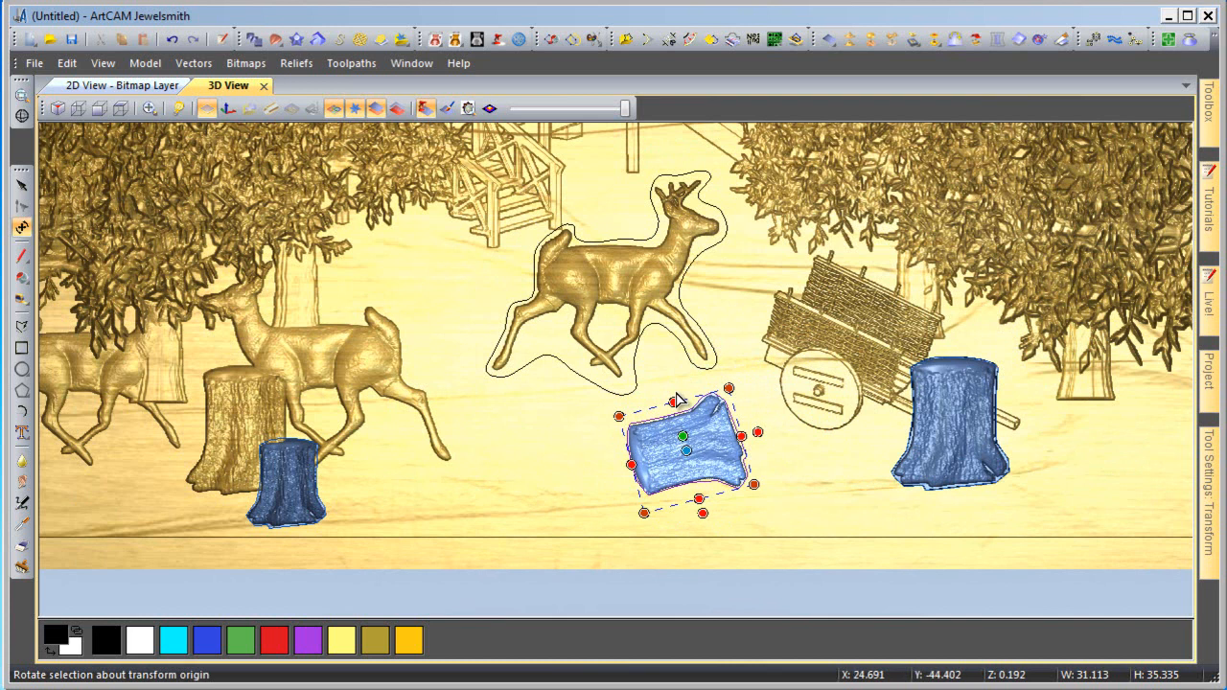
{"action": "left_click_drag", "start_coordinate": [678, 409], "coordinate": [684, 413]}
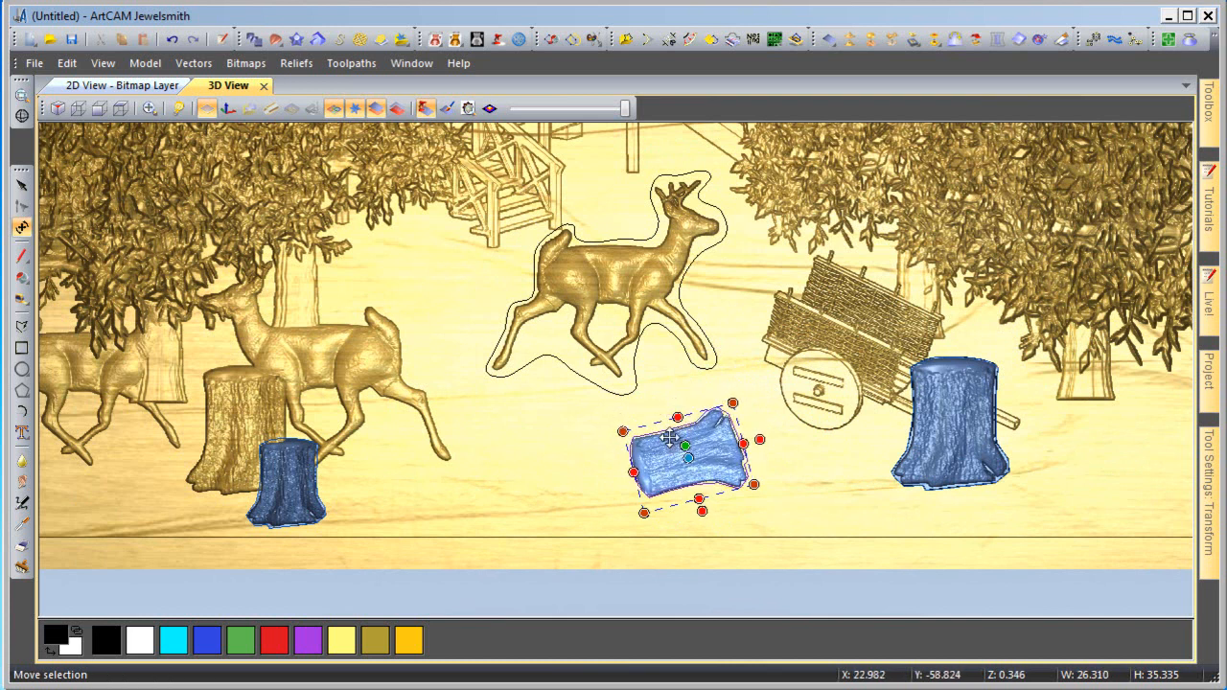
{"action": "scroll", "coordinate": [683, 440], "scroll_direction": "up", "scroll_amount": 2}
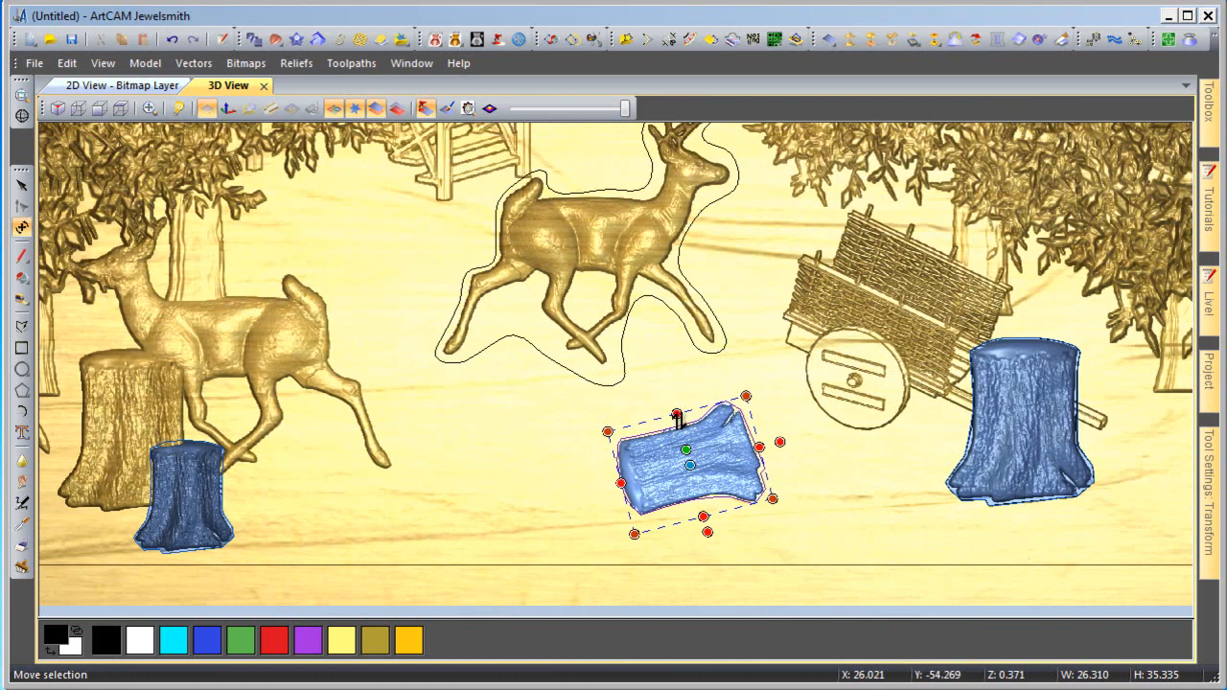
{"action": "left_click_drag", "start_coordinate": [704, 533], "coordinate": [671, 527]}
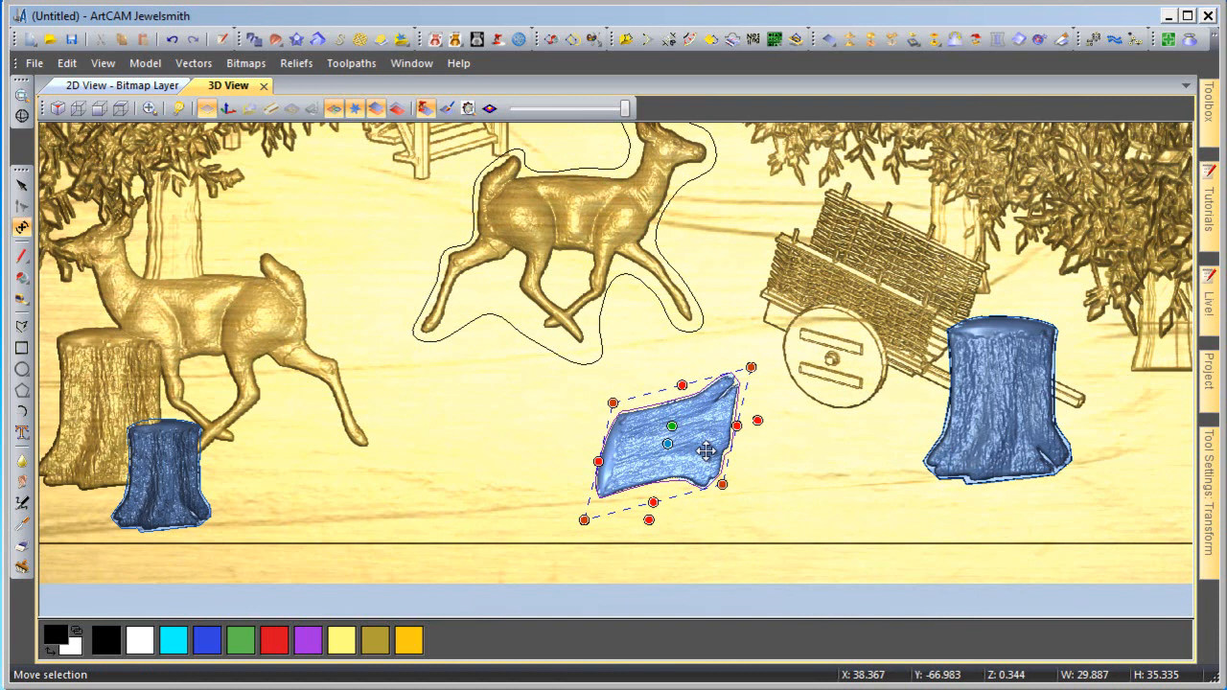
{"action": "left_click", "coordinate": [707, 449]}
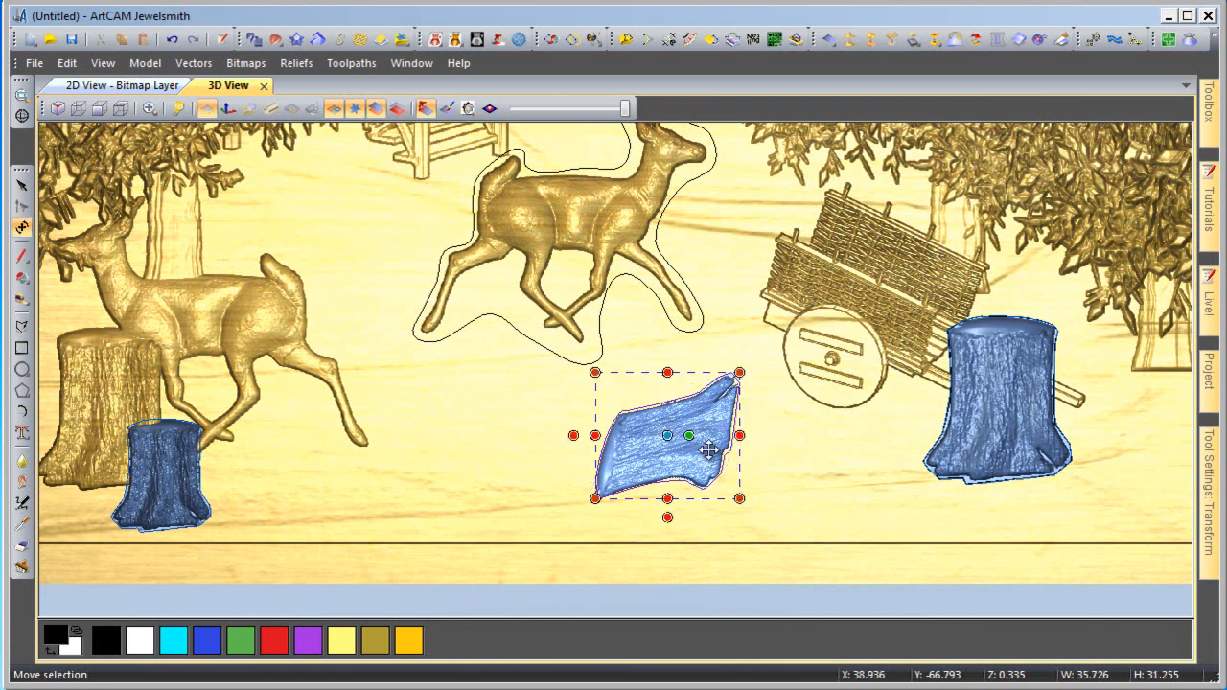
Paste the slanted log and the small stump copy into the current relief layer.
{"action": "key", "text": "Escape"}
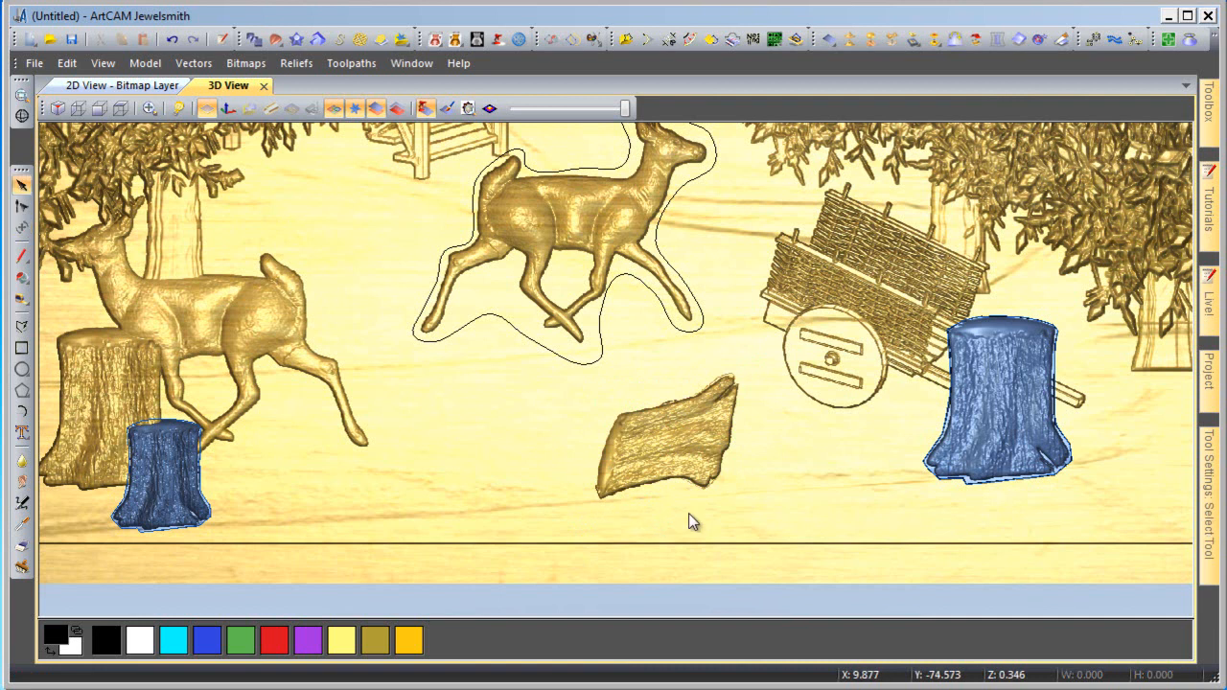
{"action": "left_click", "coordinate": [177, 496]}
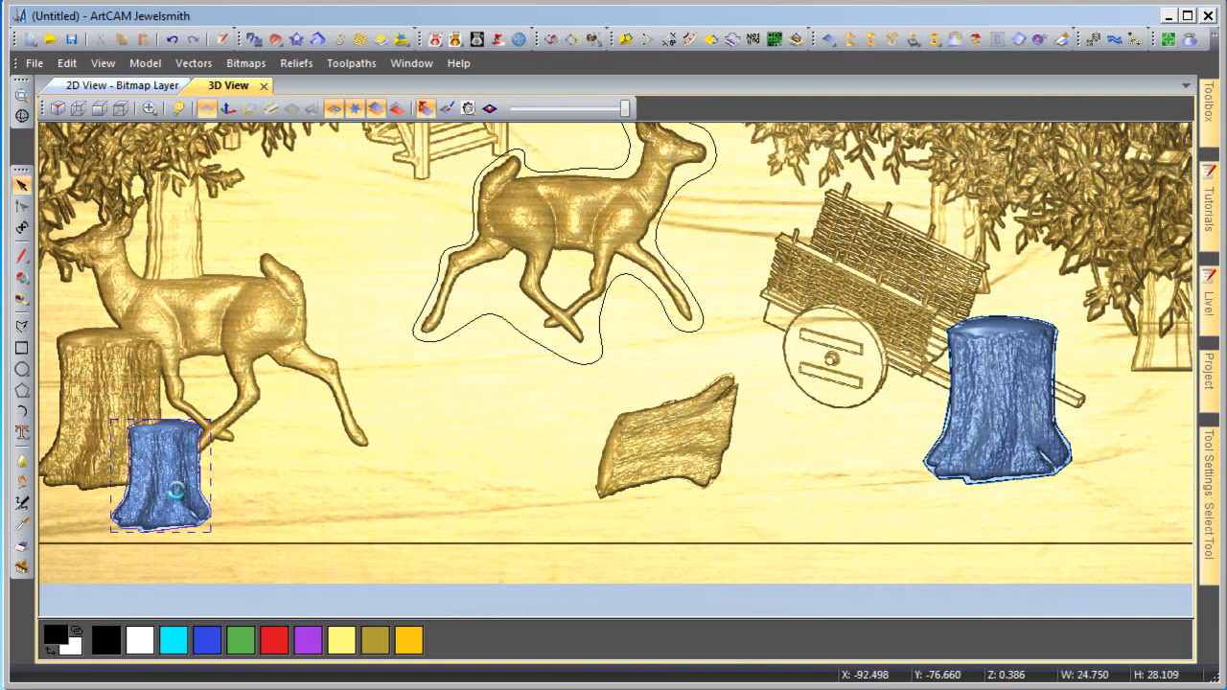
{"action": "key", "text": "Escape"}
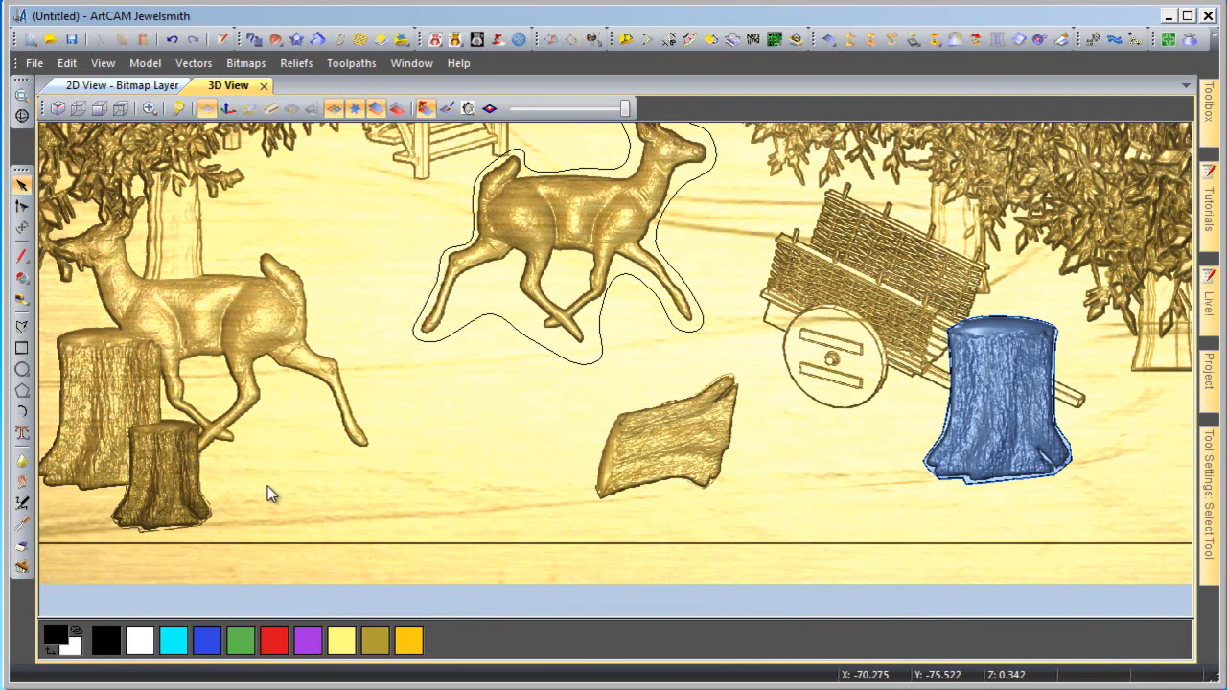
Paste the large stump clipart beside the cart to a new relief layer.
{"action": "left_click", "coordinate": [1015, 403]}
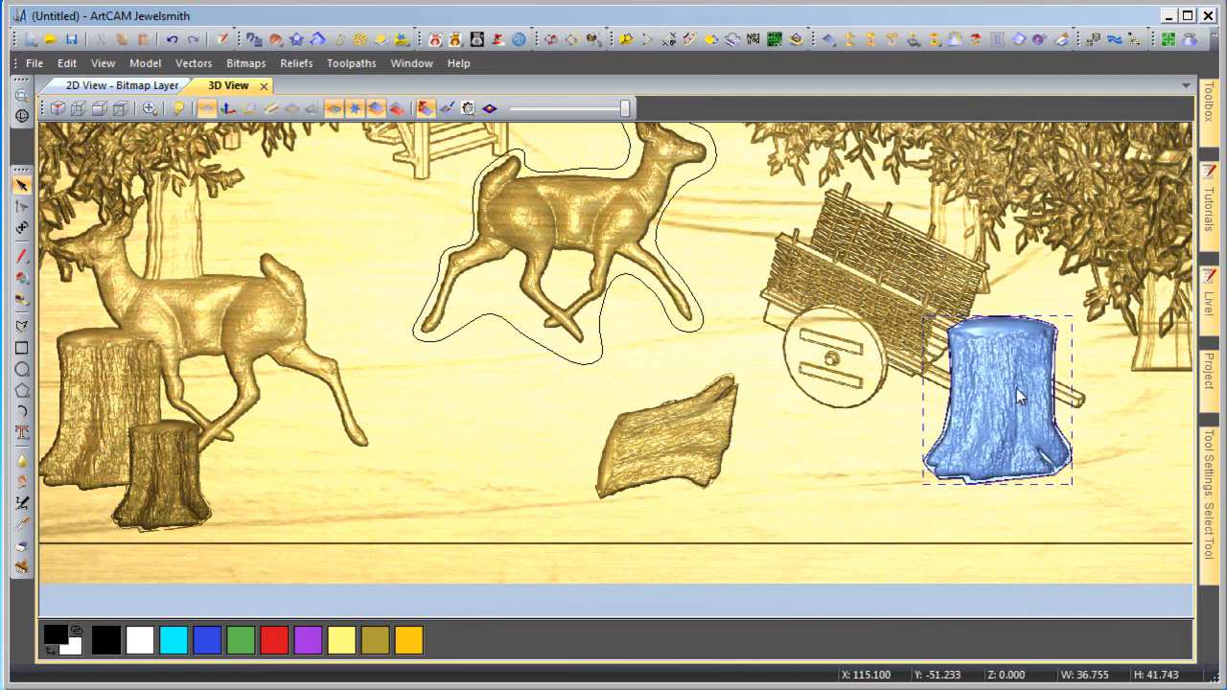
{"action": "left_click", "coordinate": [1073, 448]}
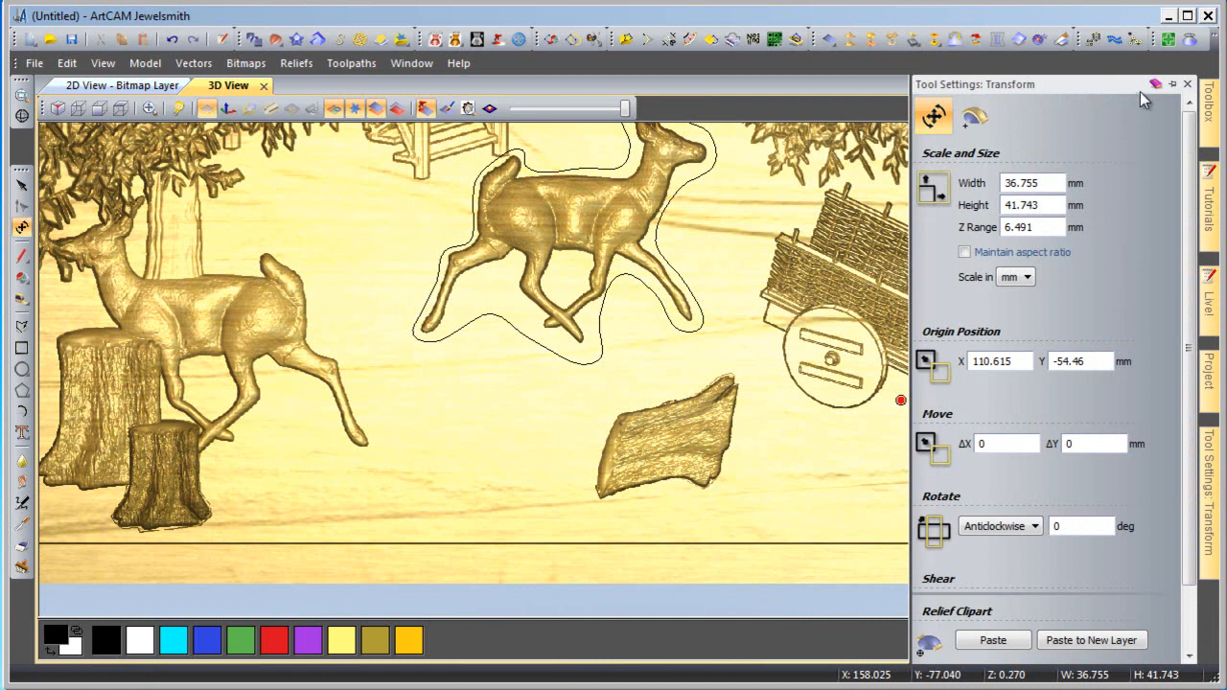
{"action": "left_click", "coordinate": [1171, 85]}
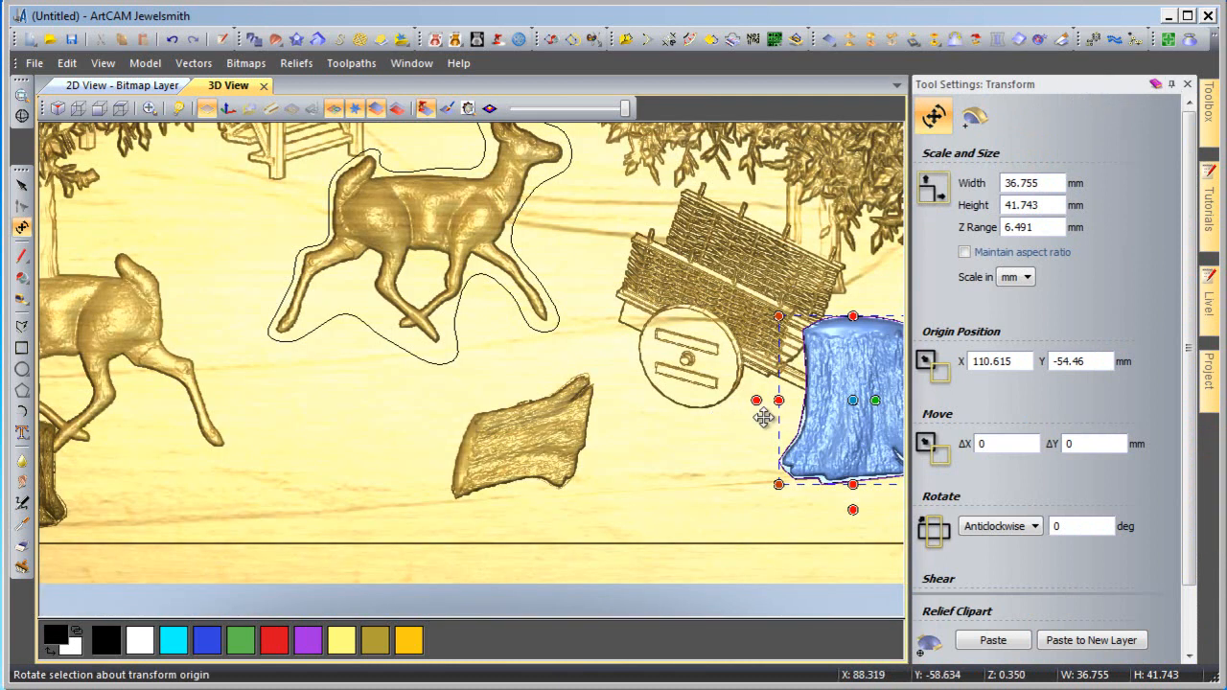
{"action": "left_click", "coordinate": [1045, 644]}
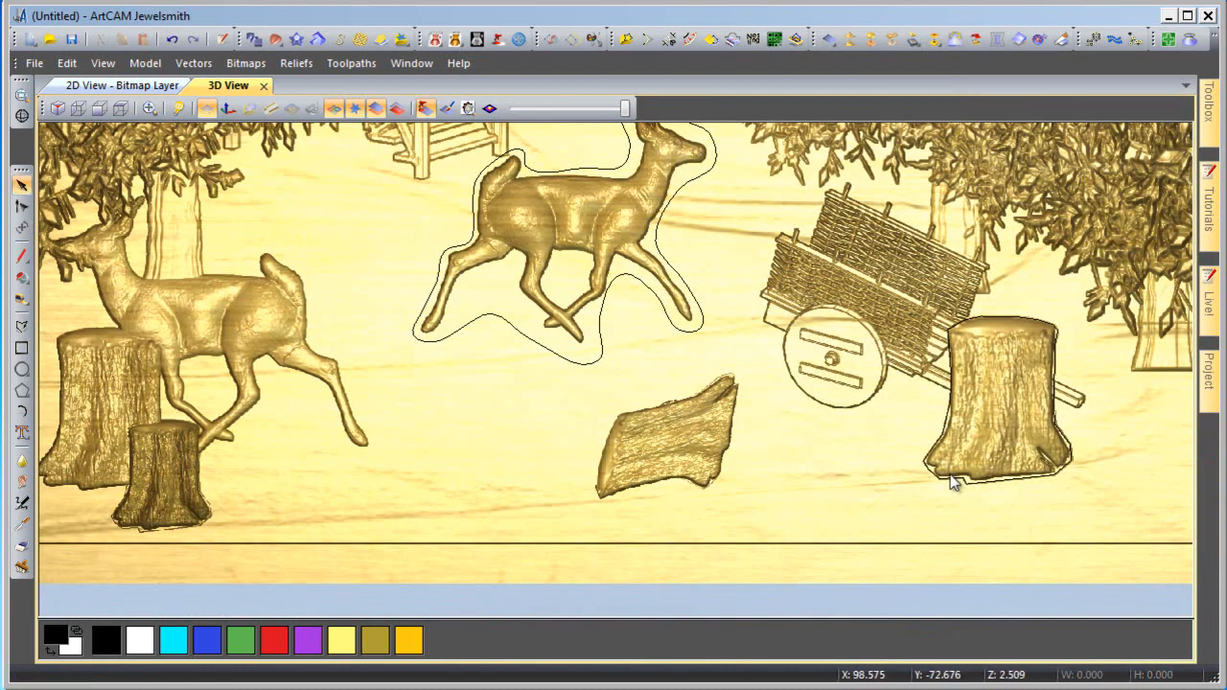
Show the project tree and make the Relief Clipart Paste layer active.
{"action": "scroll", "coordinate": [981, 435], "scroll_direction": "down", "scroll_amount": 5}
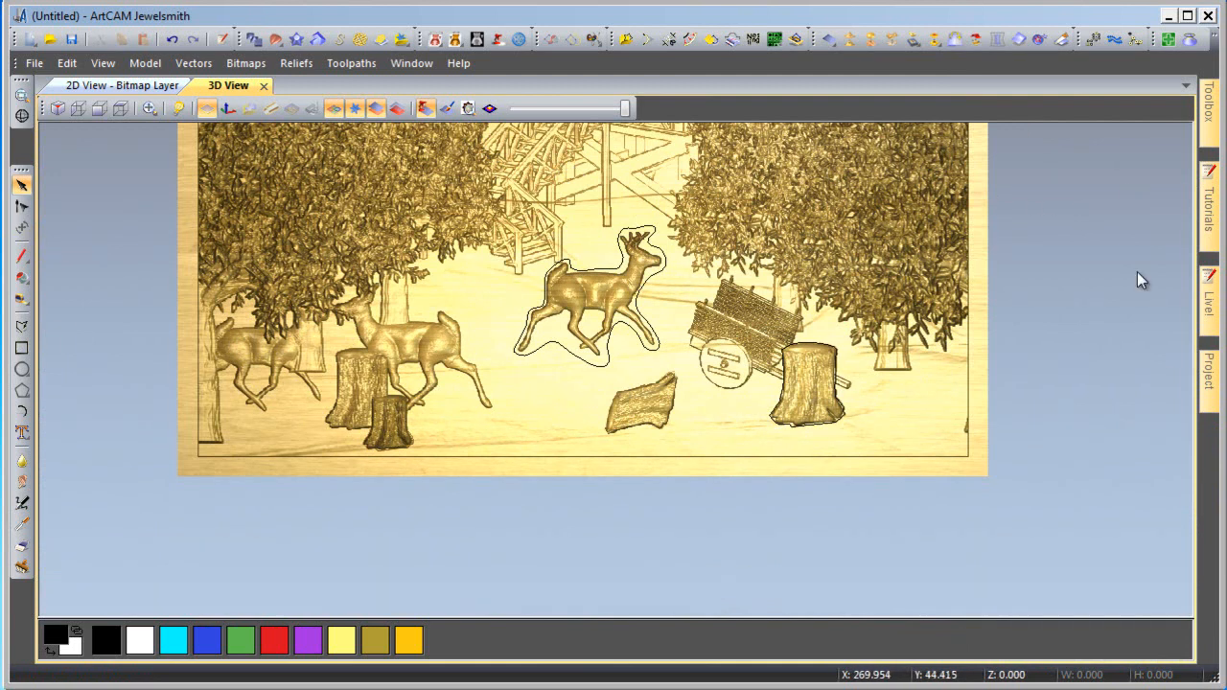
{"action": "left_click", "coordinate": [1209, 374]}
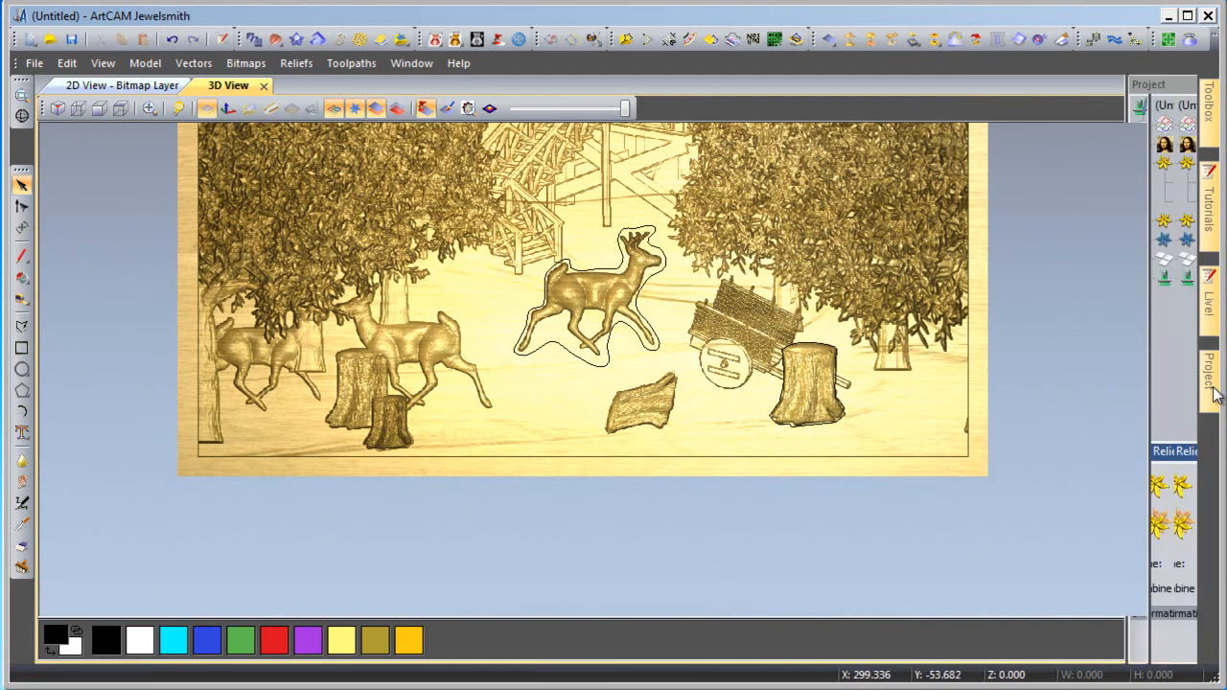
{"action": "left_click", "coordinate": [1171, 85]}
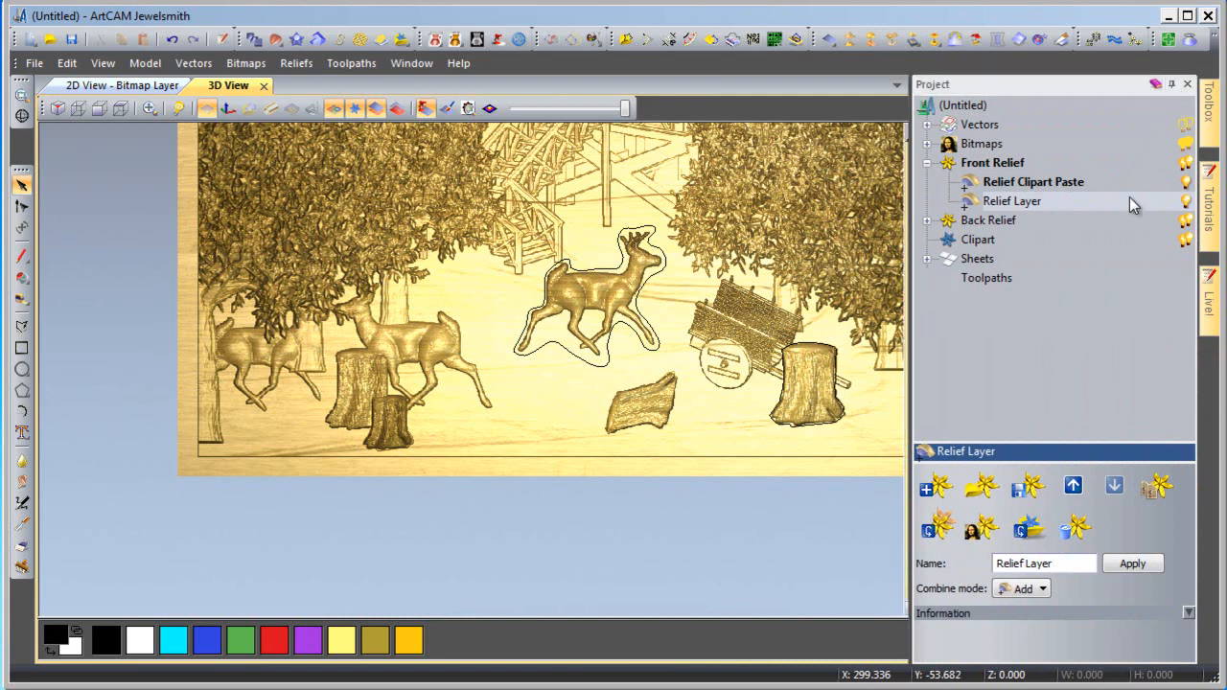
{"action": "scroll", "coordinate": [662, 401], "scroll_direction": "up", "scroll_amount": 5}
{"action": "left_click_drag", "start_coordinate": [659, 401], "coordinate": [555, 443]}
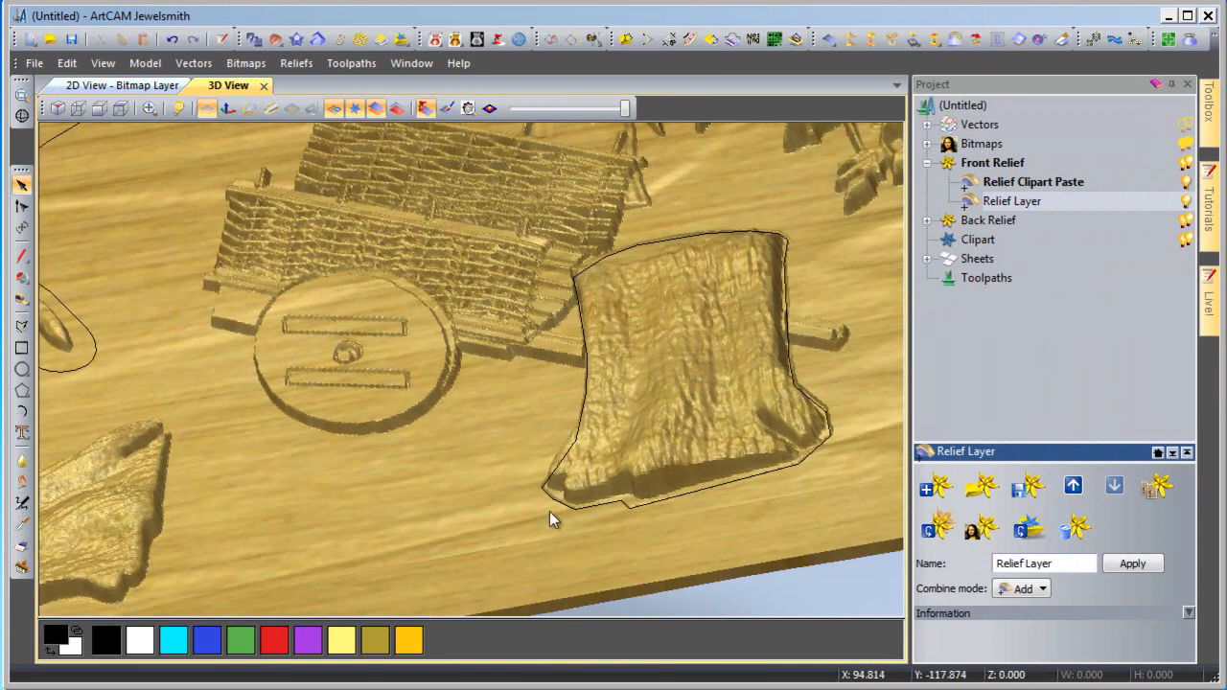
{"action": "left_click_drag", "start_coordinate": [546, 499], "coordinate": [560, 439]}
{"action": "left_click", "coordinate": [999, 181]}
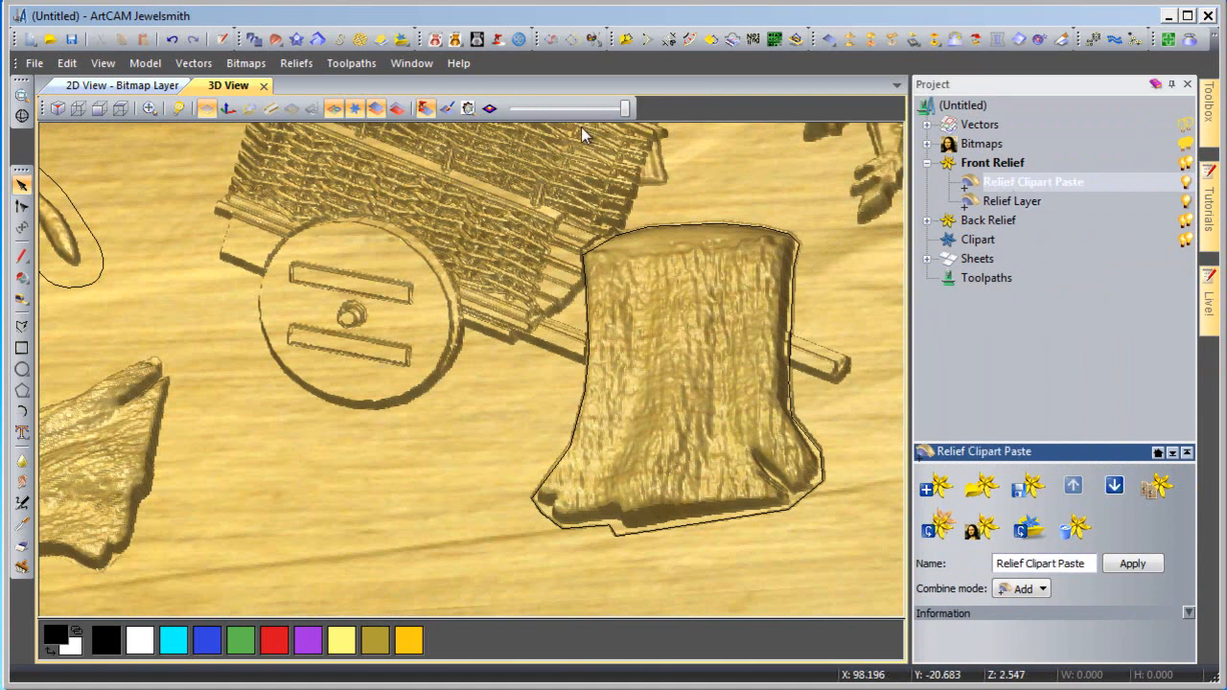
Highlight the active relief layer in the 3D view and switch to Relief Layer to compare what each layer contains.
{"action": "left_click", "coordinate": [469, 108]}
{"action": "scroll", "coordinate": [598, 354], "scroll_direction": "down", "scroll_amount": 4}
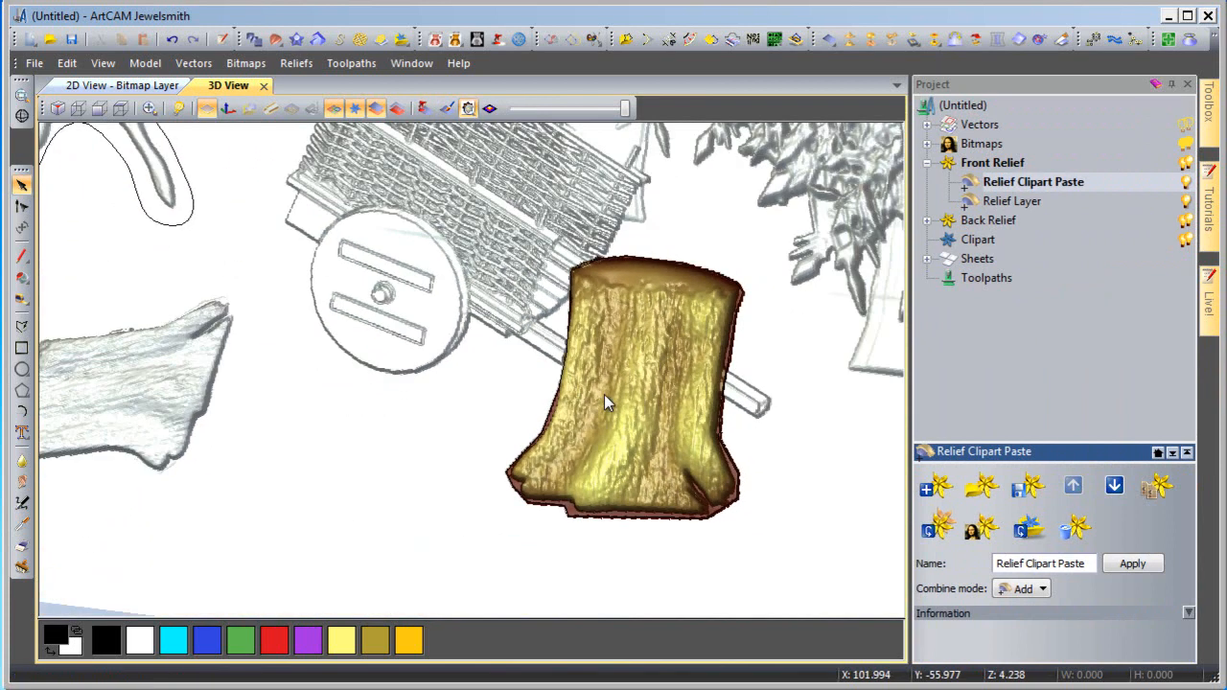
{"action": "left_click", "coordinate": [1002, 201]}
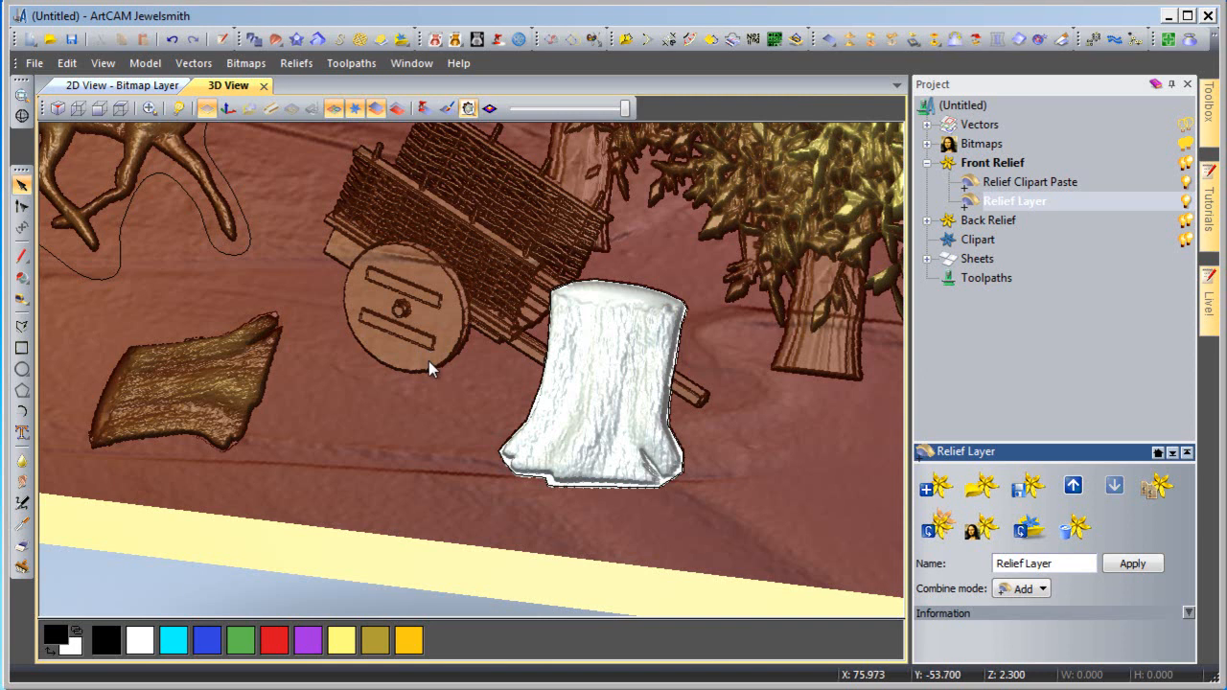
{"action": "scroll", "coordinate": [456, 419], "scroll_direction": "down", "scroll_amount": 3}
{"action": "left_click_drag", "start_coordinate": [429, 354], "coordinate": [575, 366]}
{"action": "scroll", "coordinate": [579, 374], "scroll_direction": "up", "scroll_amount": 3}
Set the combine mode of the Relief Clipart Paste layer to Merge High.
{"action": "left_click", "coordinate": [988, 183]}
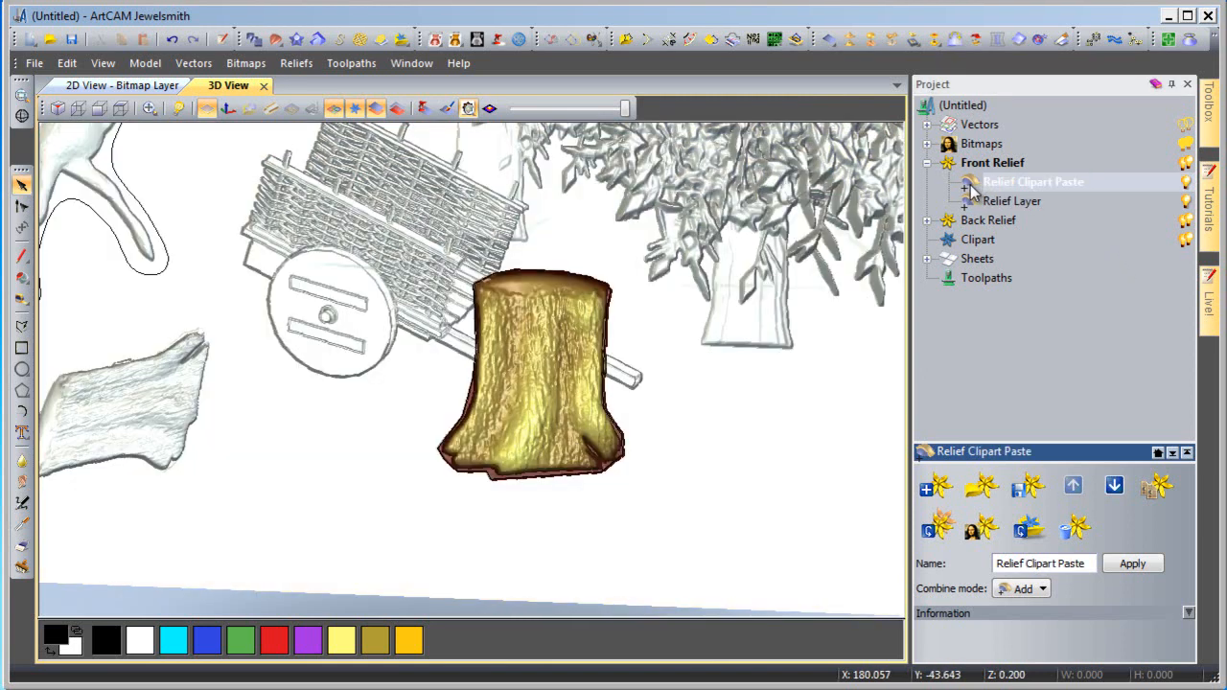
{"action": "left_click", "coordinate": [967, 185]}
{"action": "left_click", "coordinate": [968, 185]}
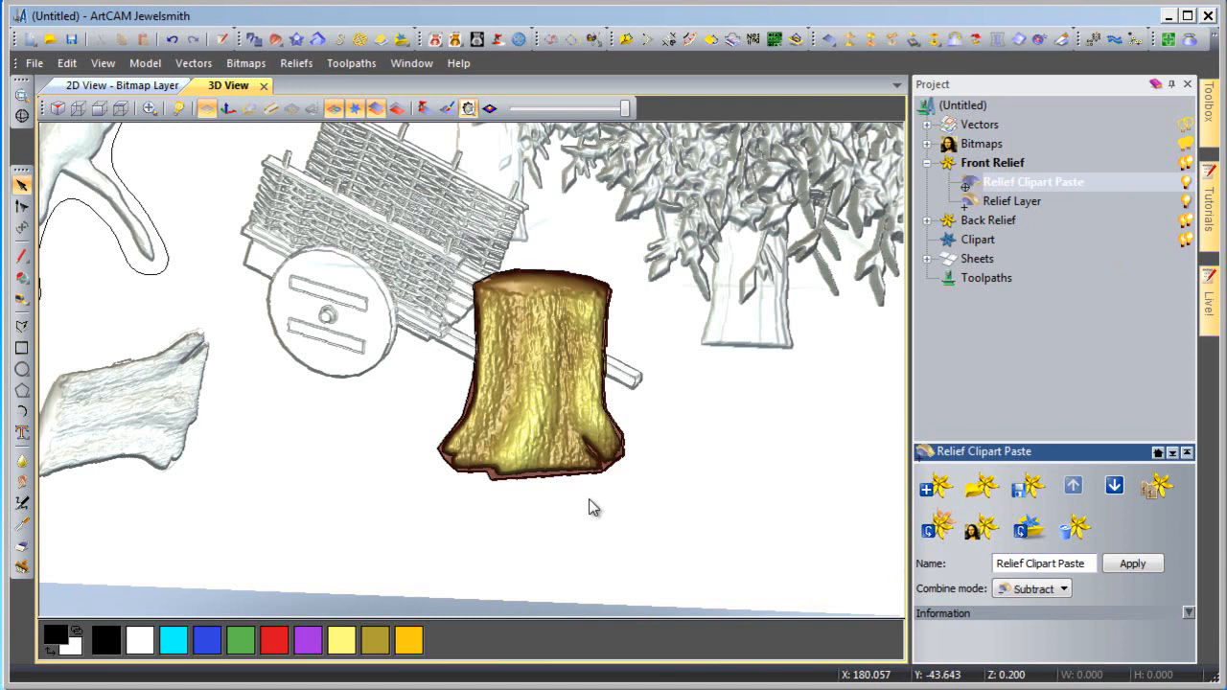
{"action": "left_click_drag", "start_coordinate": [555, 498], "coordinate": [561, 479]}
{"action": "right_click_drag", "start_coordinate": [561, 479], "coordinate": [728, 480]}
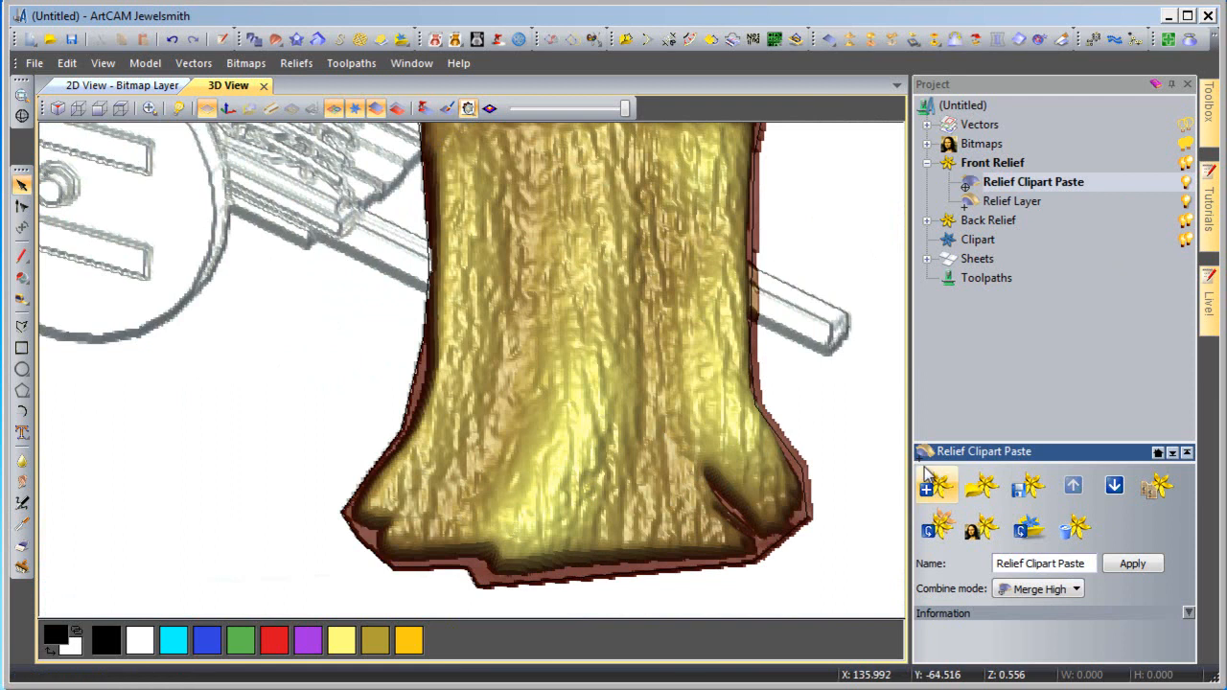
Turn off the active-layer highlighting and hide the Relief Clipart Paste layer.
{"action": "left_click", "coordinate": [469, 107]}
{"action": "left_click_drag", "start_coordinate": [475, 532], "coordinate": [503, 536]}
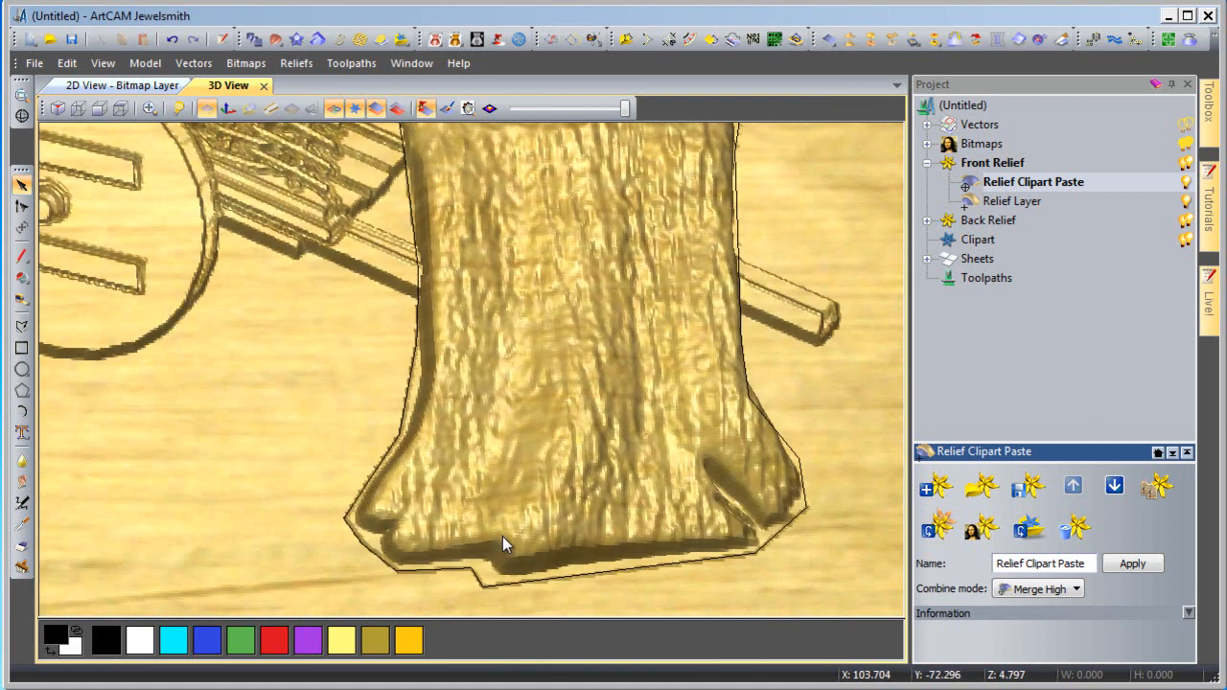
{"action": "scroll", "coordinate": [549, 480], "scroll_direction": "down", "scroll_amount": 3}
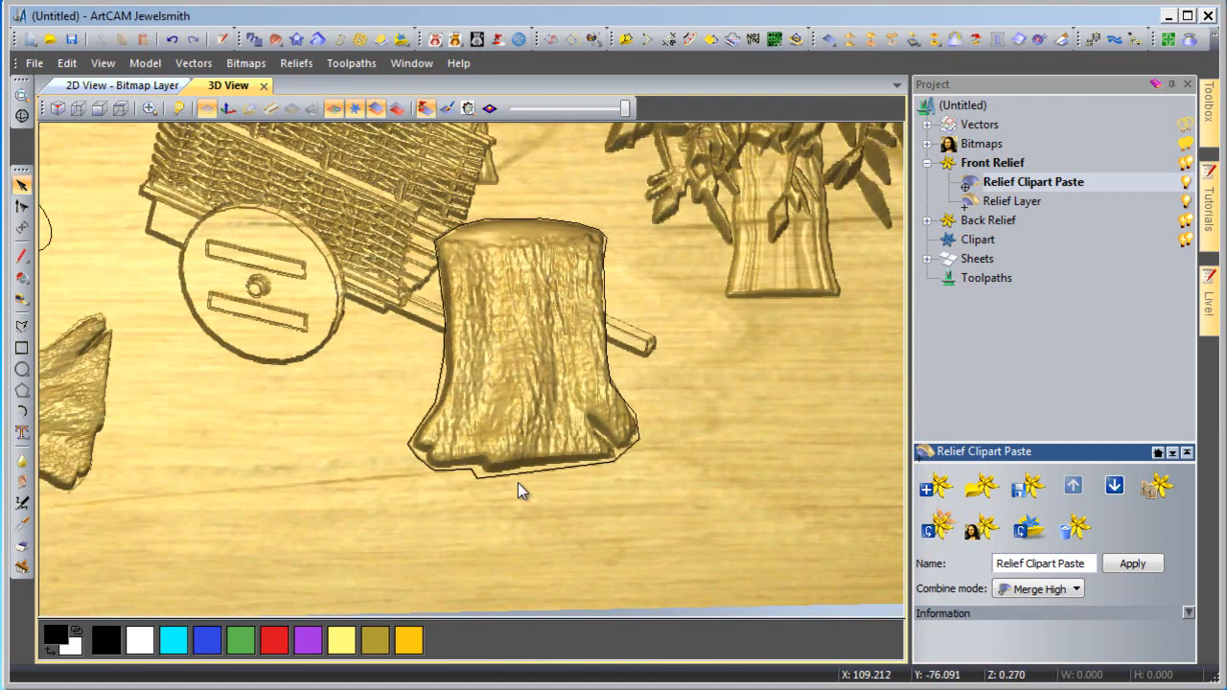
{"action": "left_click_drag", "start_coordinate": [492, 482], "coordinate": [485, 507]}
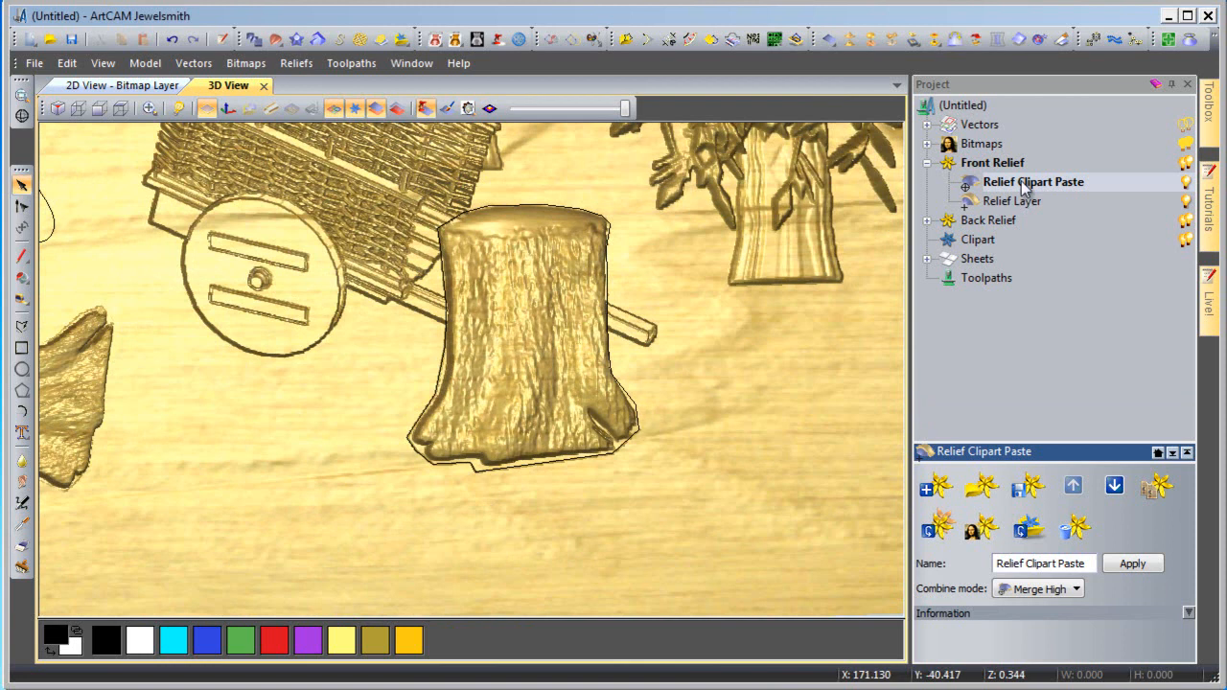
{"action": "left_click", "coordinate": [1186, 183]}
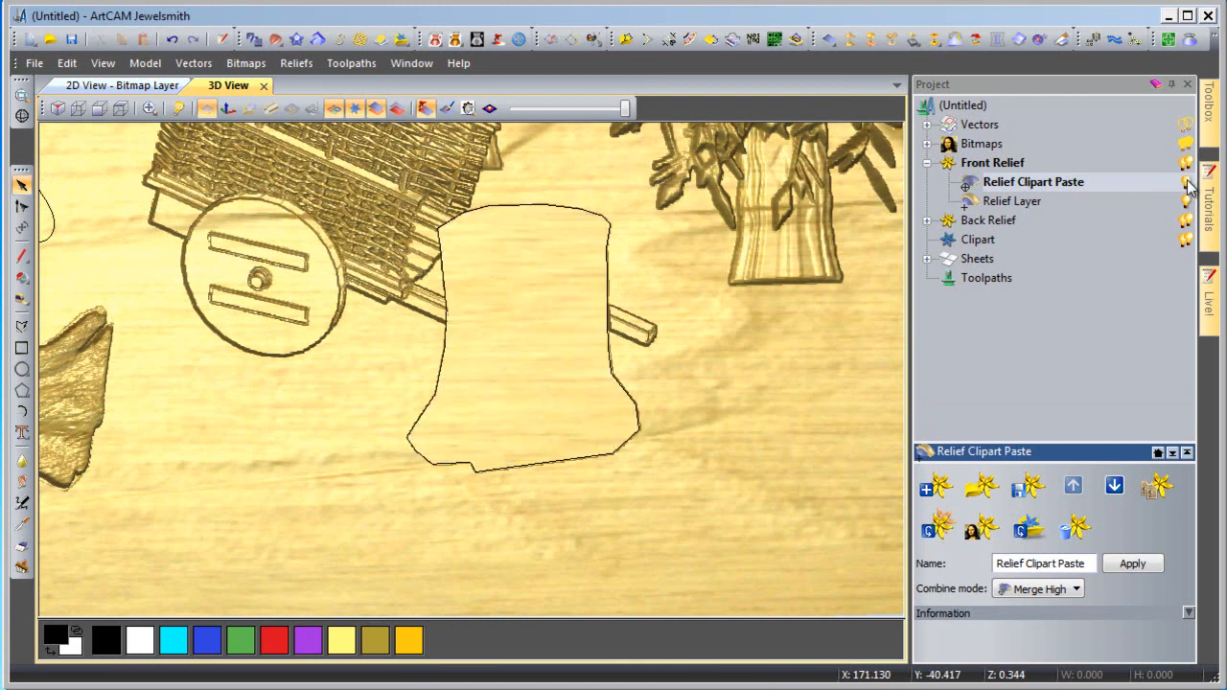
Show the Relief Clipart Paste layer again and rename it Tree Trunk.
{"action": "left_click", "coordinate": [1187, 183]}
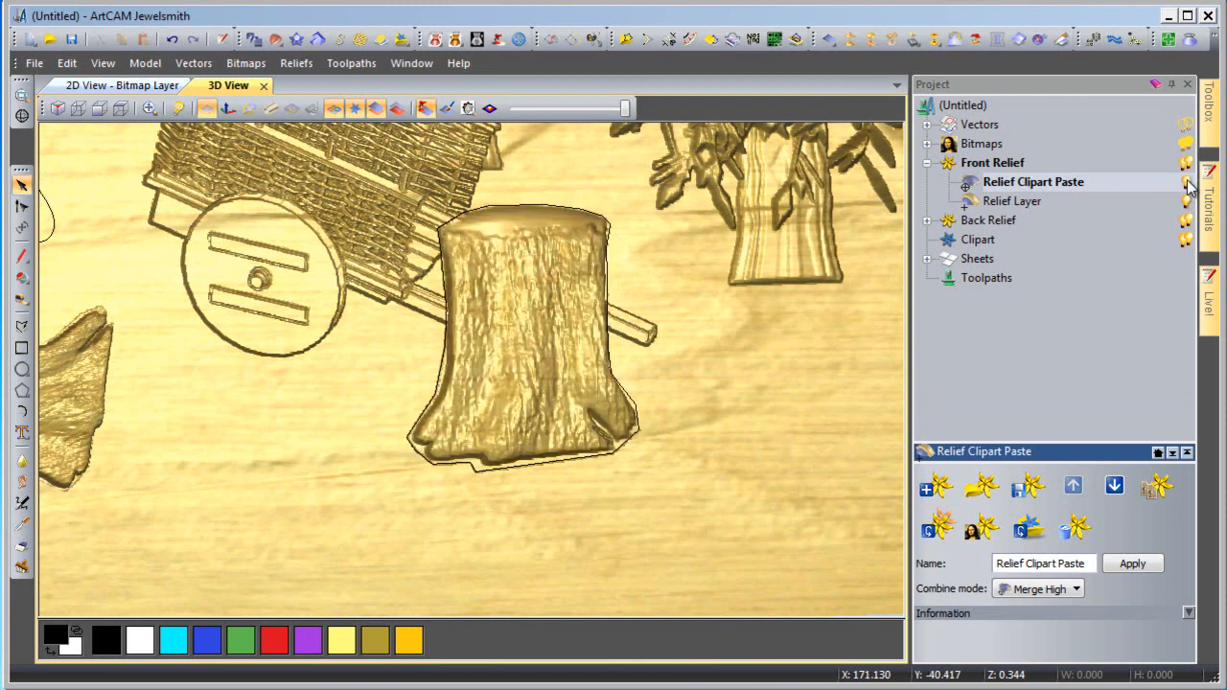
{"action": "right_click", "coordinate": [1039, 181]}
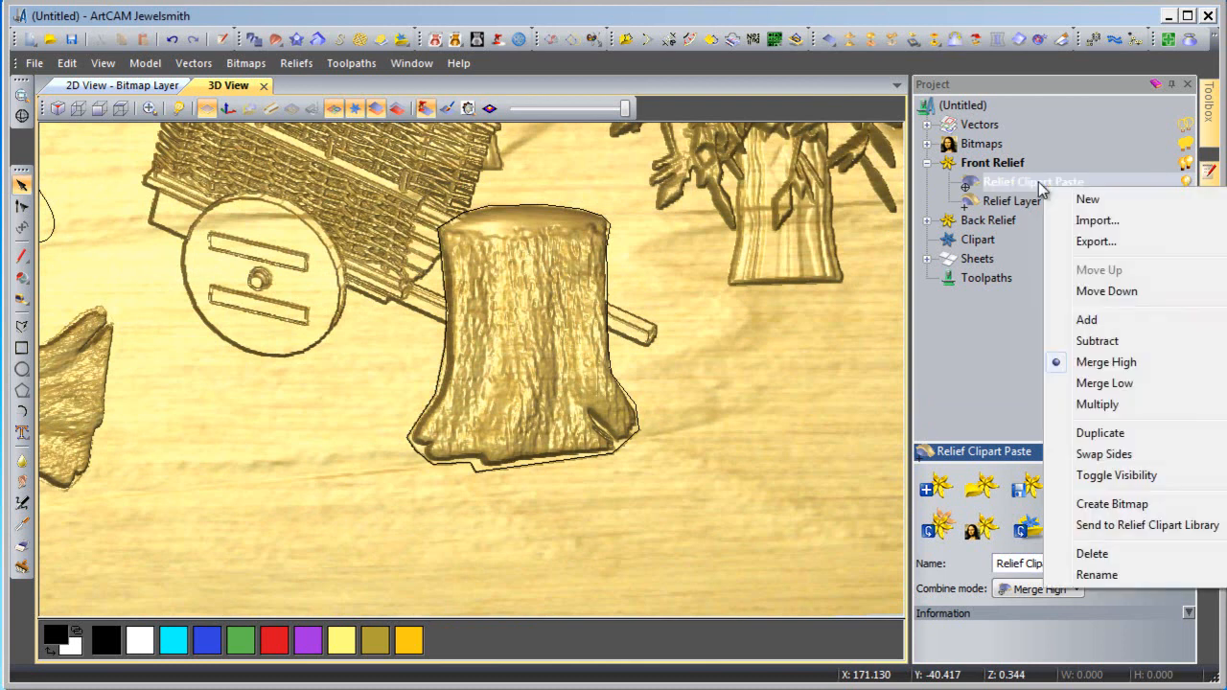
{"action": "left_click", "coordinate": [1093, 575]}
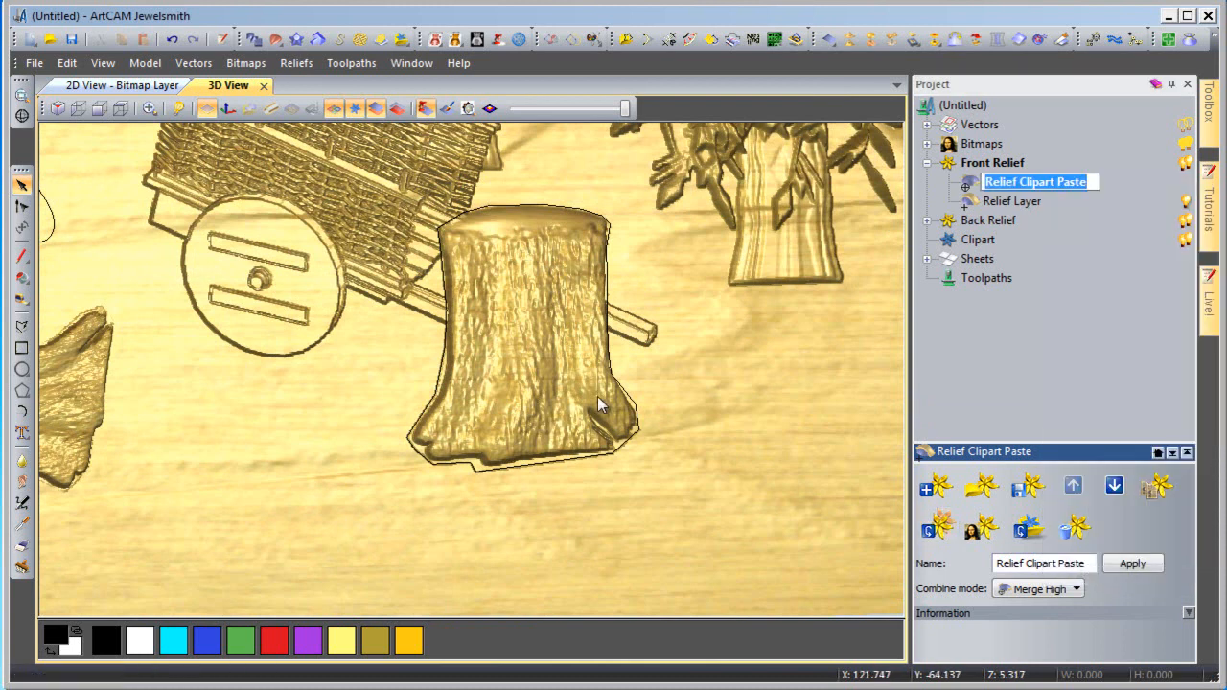
{"action": "type", "text": "Tree Trun"}
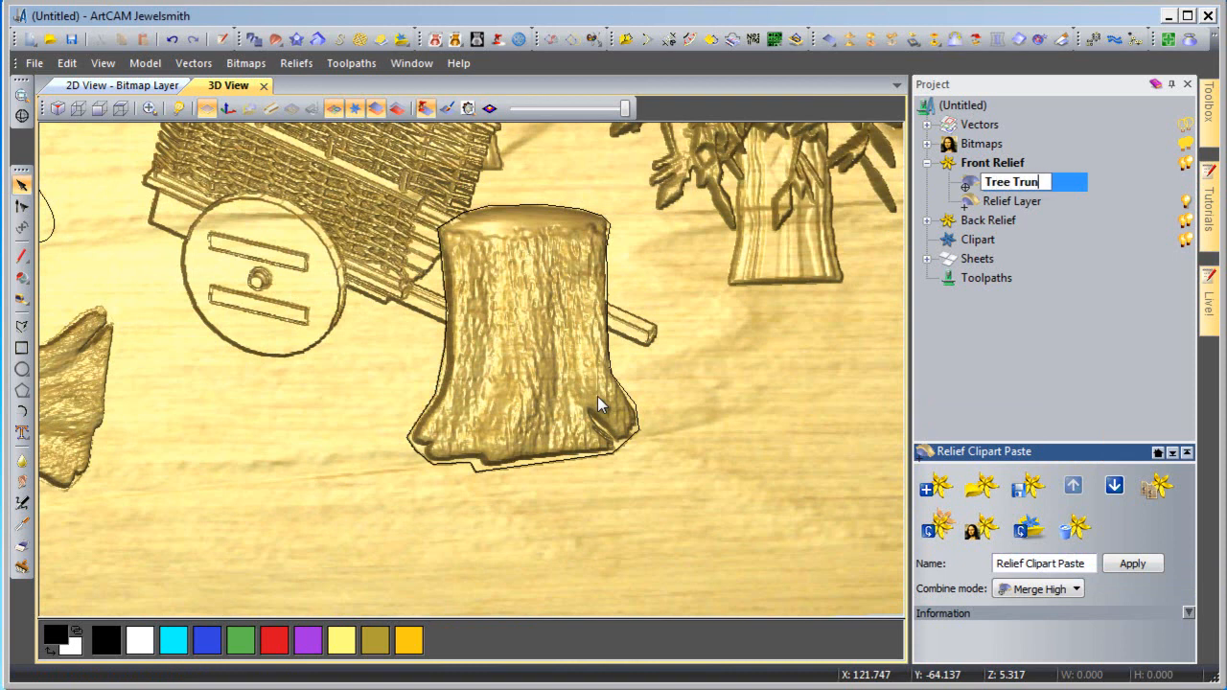
{"action": "type", "text": "k"}
{"action": "key", "text": "Return"}
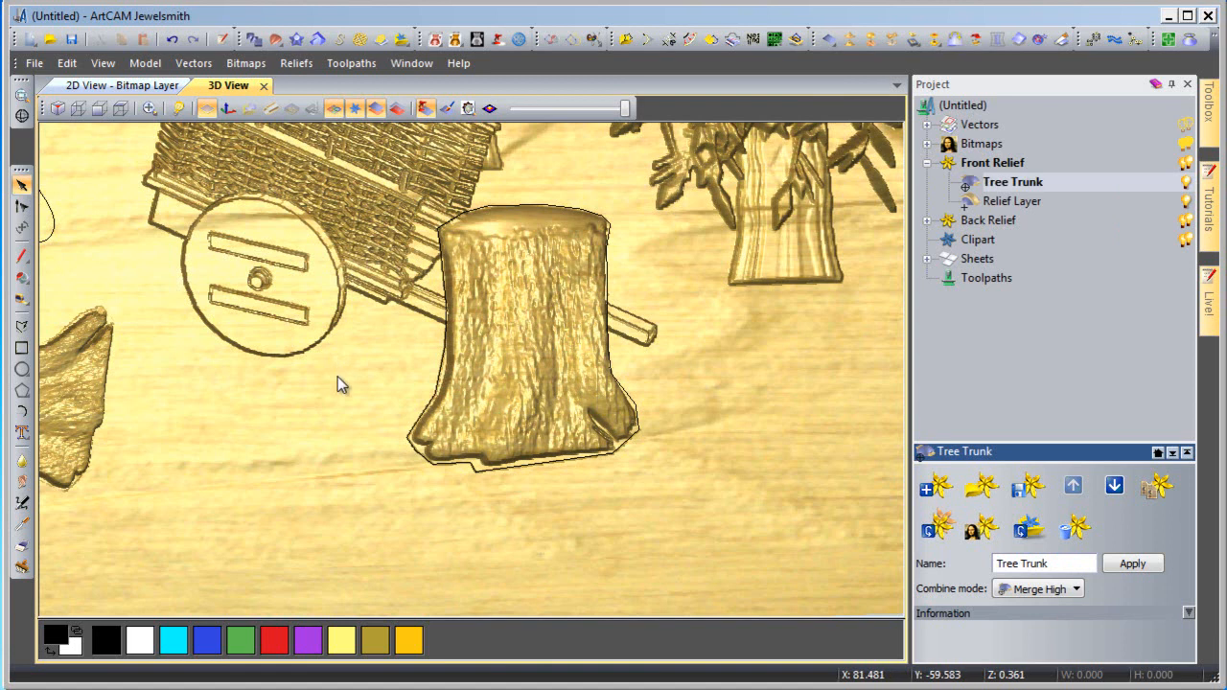
Select the outlined deer clipart and place a copy of it about 32 mm left and 39 mm below the original.
{"action": "middle_click_drag", "start_coordinate": [324, 416], "coordinate": [700, 472]}
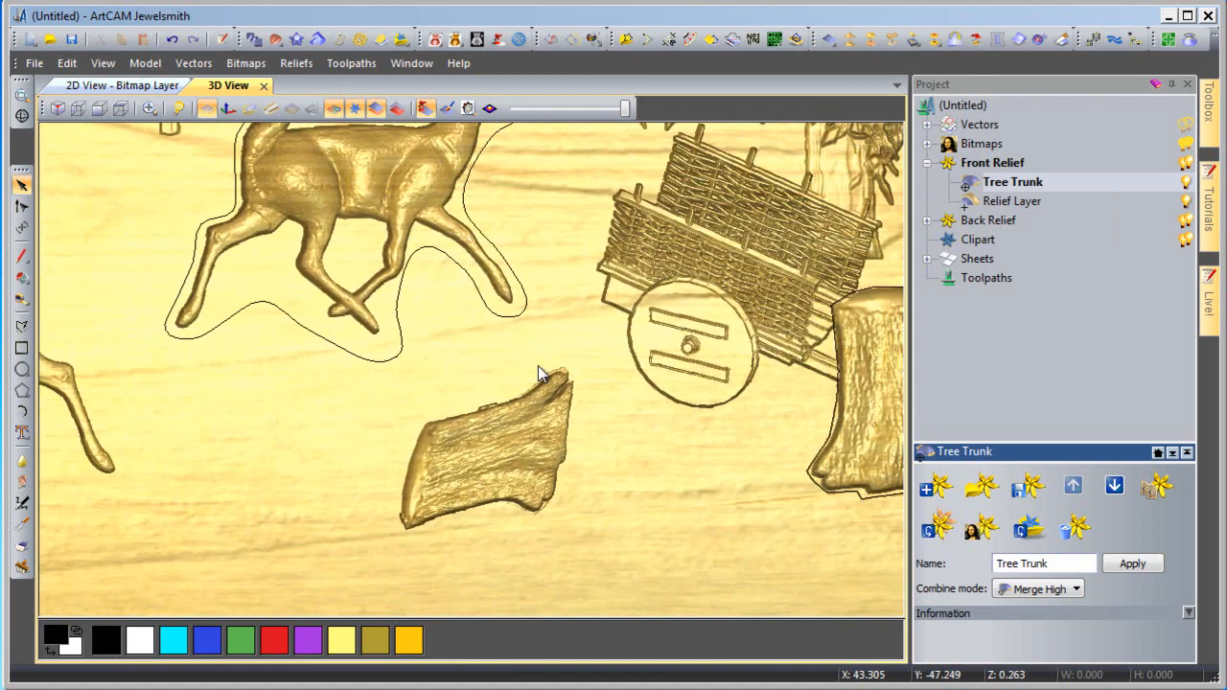
{"action": "scroll", "coordinate": [476, 356], "scroll_direction": "down", "scroll_amount": 3}
{"action": "middle_click_drag", "start_coordinate": [477, 356], "coordinate": [630, 399]}
{"action": "left_click_drag", "start_coordinate": [622, 405], "coordinate": [580, 384]}
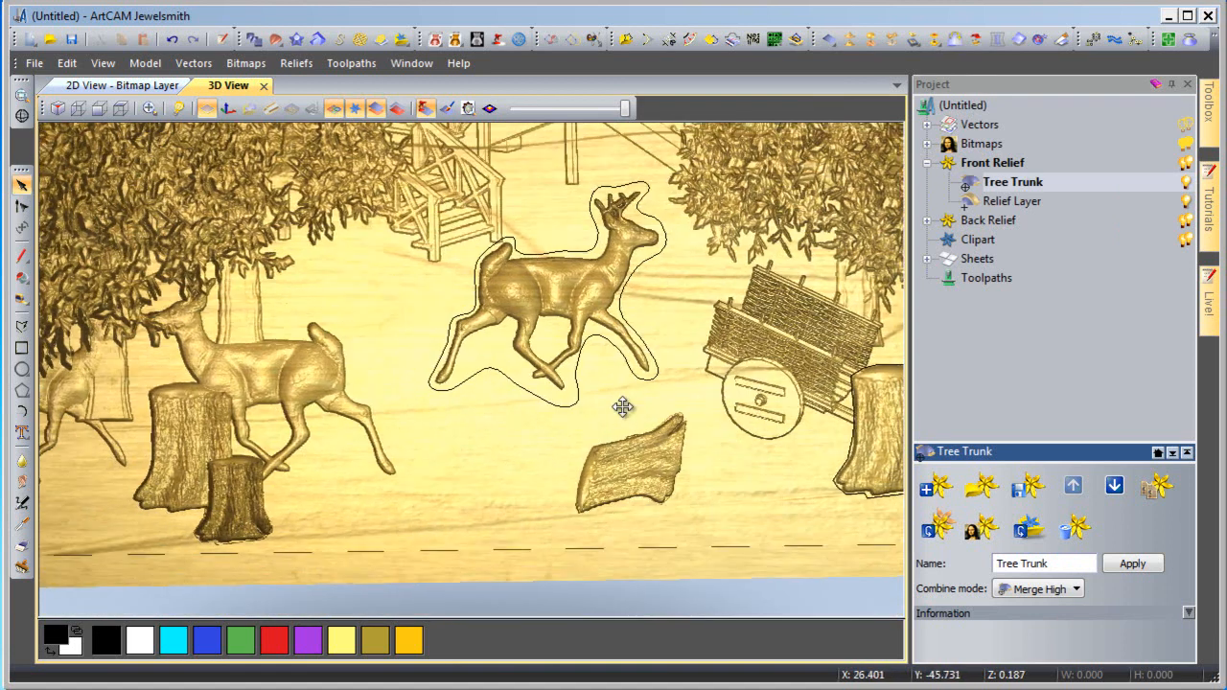
{"action": "left_click", "coordinate": [578, 388]}
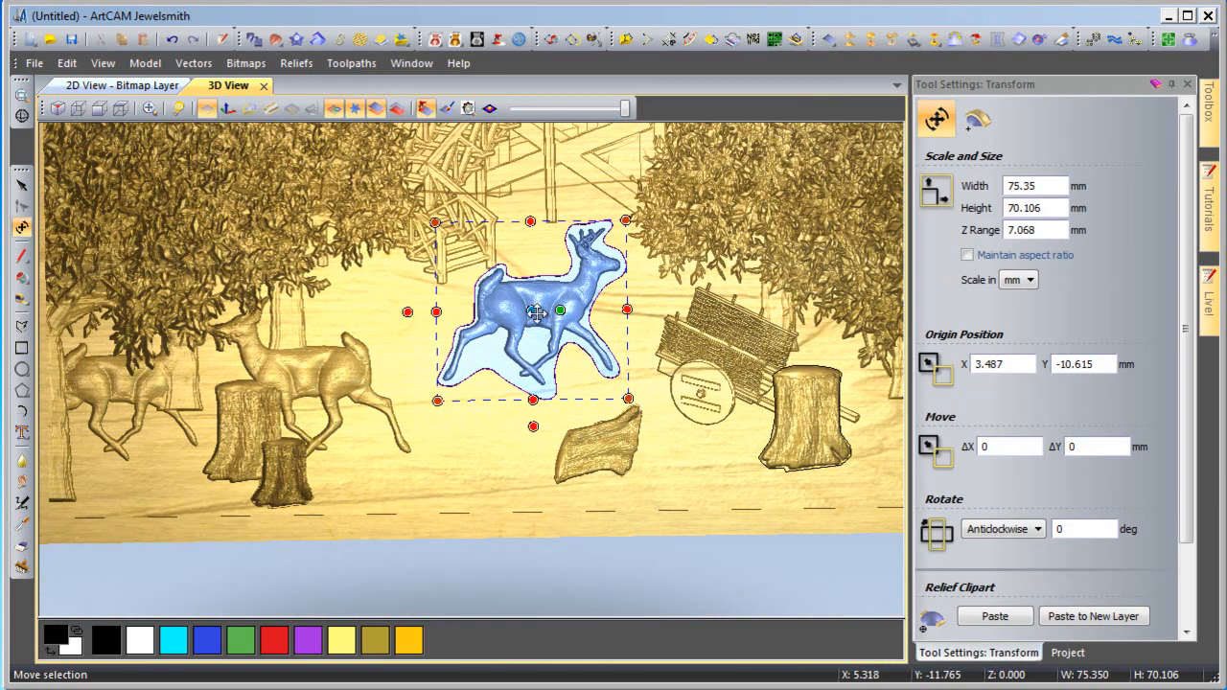
{"action": "scroll", "coordinate": [536, 314], "scroll_direction": "down", "scroll_amount": 1}
{"action": "scroll", "coordinate": [536, 315], "scroll_direction": "down", "scroll_amount": 1}
{"action": "scroll", "coordinate": [523, 326], "scroll_direction": "up", "scroll_amount": 2}
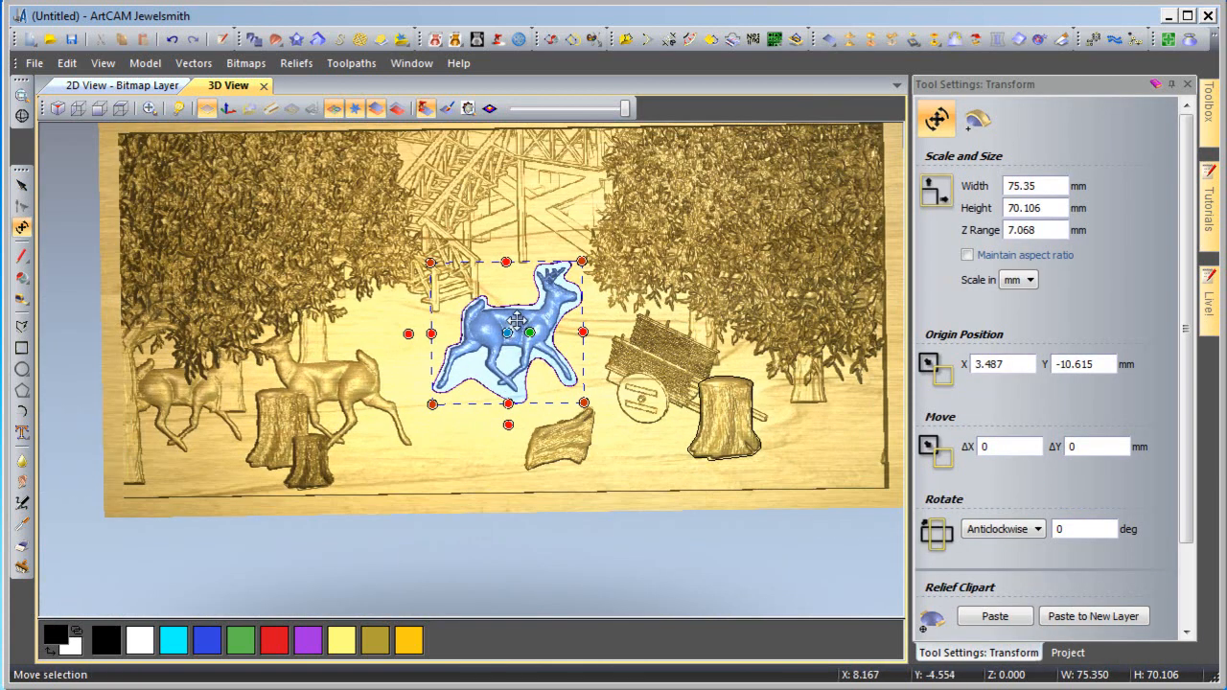
{"action": "left_click_drag", "start_coordinate": [516, 322], "coordinate": [454, 408]}
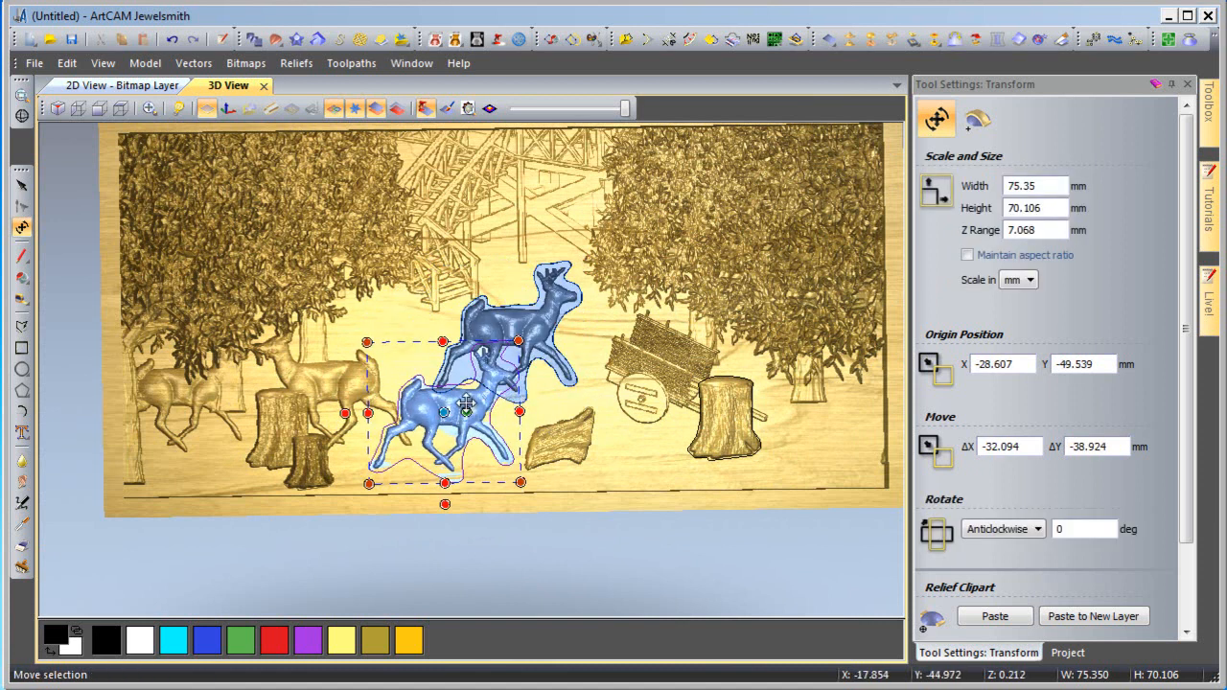
{"action": "scroll", "coordinate": [465, 400], "scroll_direction": "up", "scroll_amount": 1}
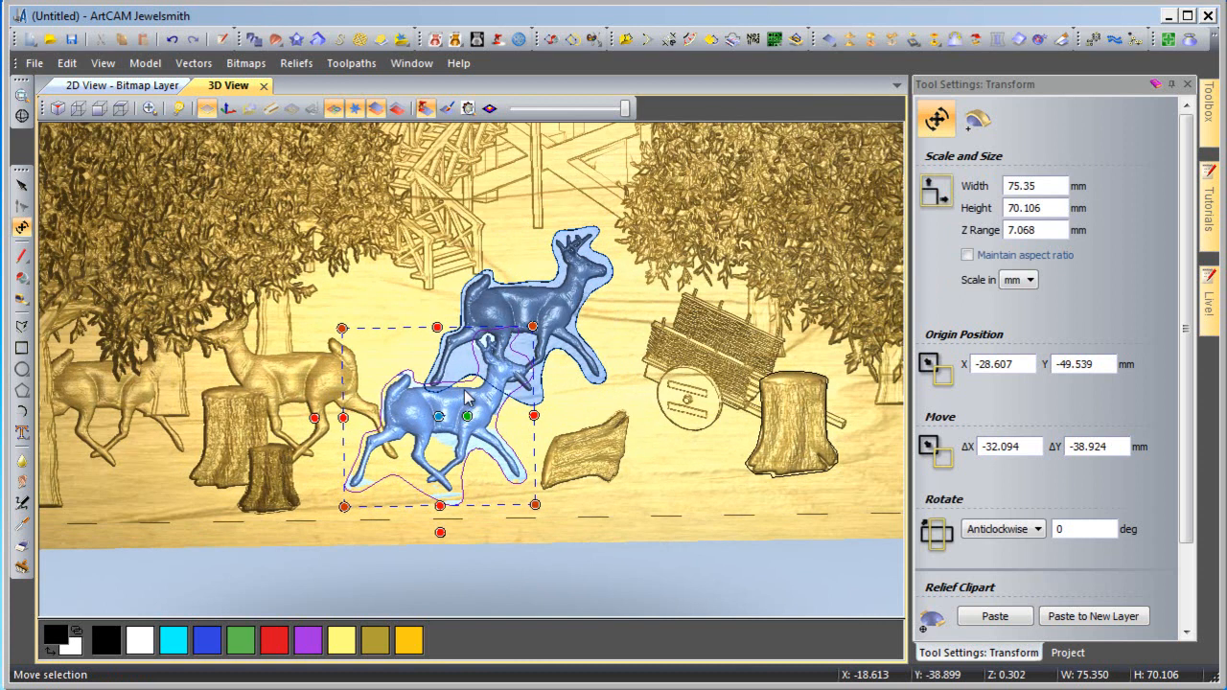
Mirror the deer copy to the left and move it about 46 mm left and 9 mm down, in front of the leftmost deer.
{"action": "right_click", "coordinate": [464, 397]}
{"action": "mouse_move", "coordinate": [567, 419]}
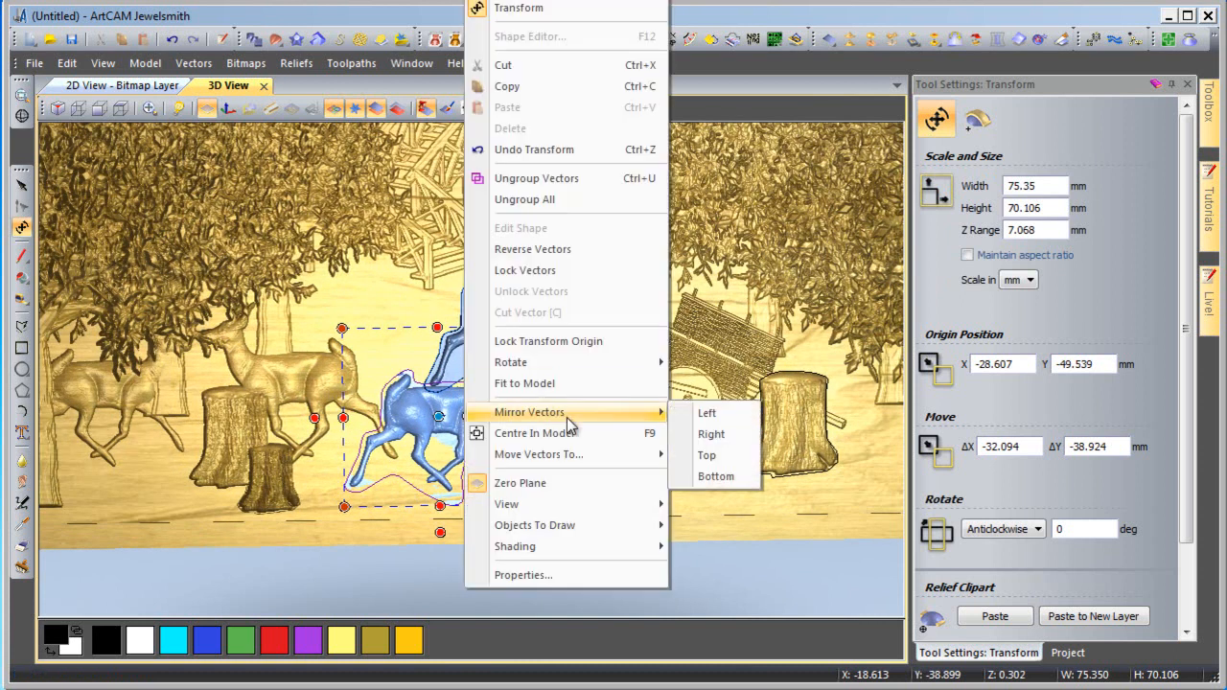
{"action": "left_click", "coordinate": [706, 415]}
{"action": "left_click_drag", "start_coordinate": [291, 414], "coordinate": [172, 438]}
{"action": "middle_click_drag", "start_coordinate": [466, 427], "coordinate": [675, 399]}
Set the mirrored deer copy's Z range to 19 mm and paste it into the existing Relief Layer.
{"action": "left_click", "coordinate": [1058, 231]}
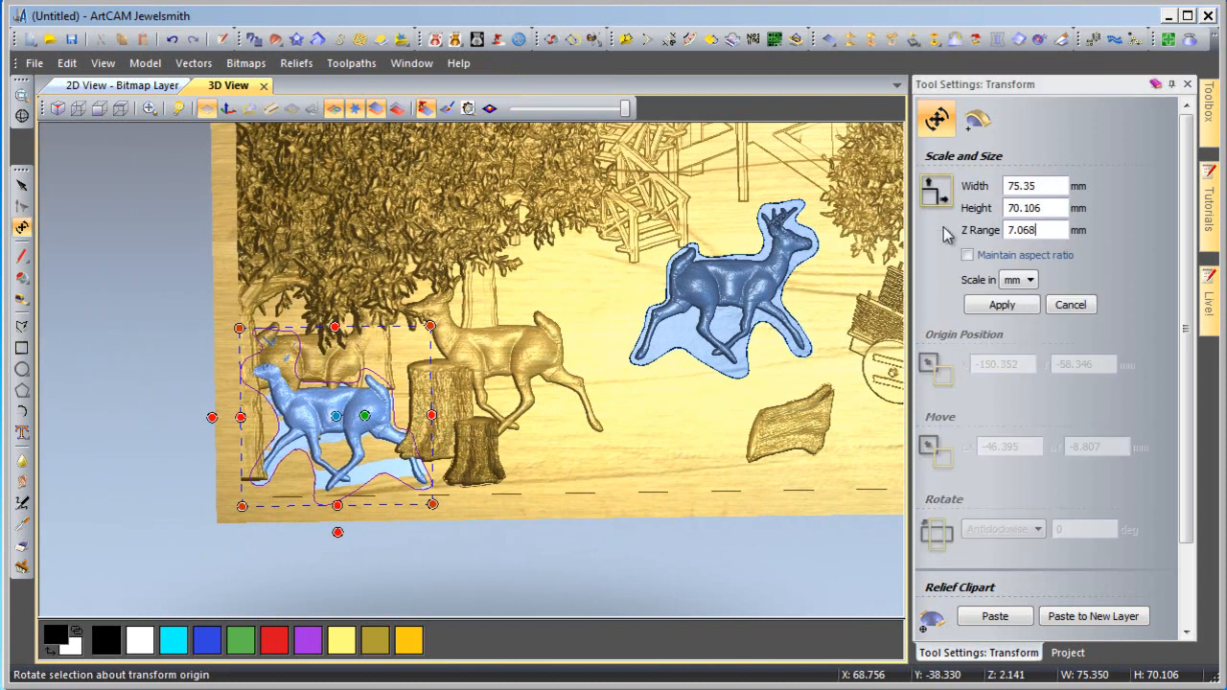
{"action": "left_click_drag", "start_coordinate": [1055, 229], "coordinate": [942, 239]}
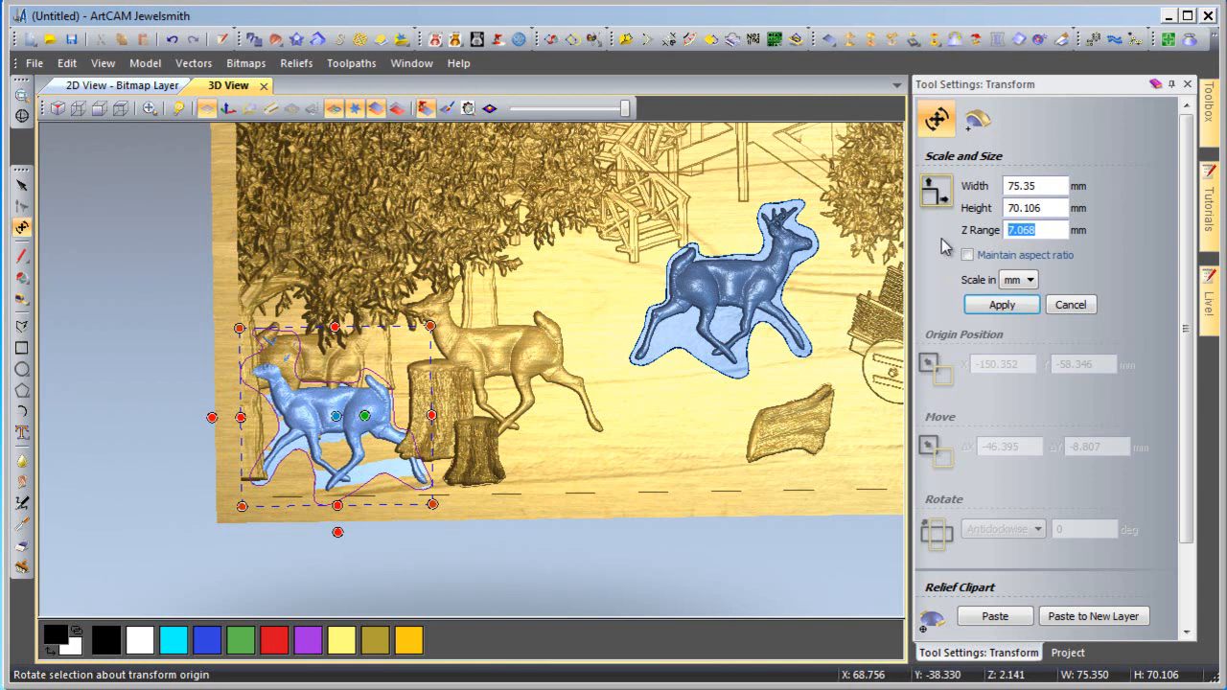
{"action": "key", "text": "BackSpace"}
{"action": "left_click", "coordinate": [1002, 305]}
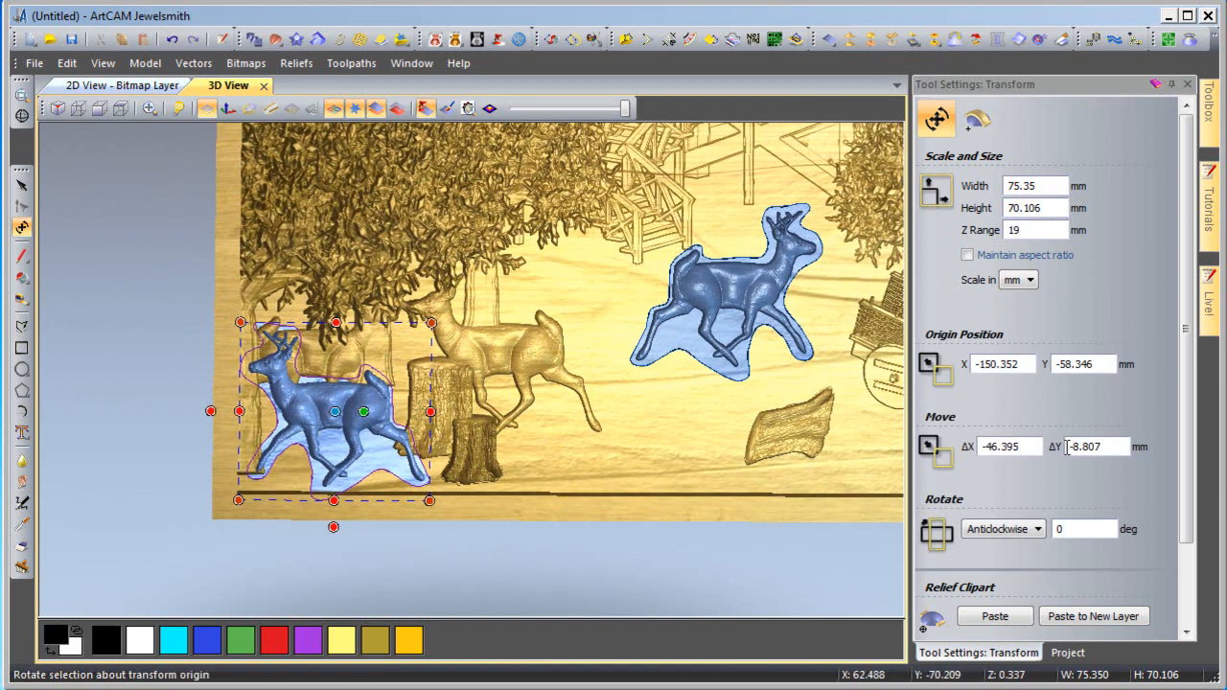
{"action": "left_click", "coordinate": [1006, 618]}
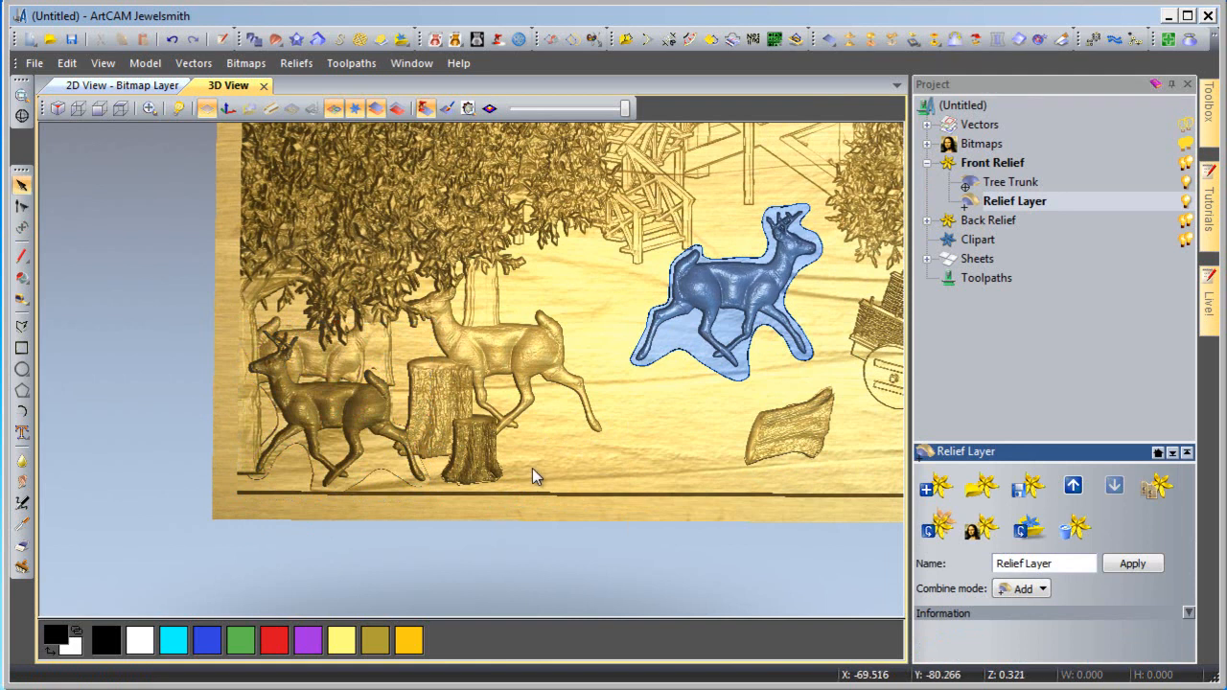
Select the original outlined deer clipart and paste it to a new relief layer.
{"action": "left_click_drag", "start_coordinate": [516, 433], "coordinate": [501, 465]}
{"action": "scroll", "coordinate": [502, 465], "scroll_direction": "down", "scroll_amount": 2}
{"action": "middle_click_drag", "start_coordinate": [661, 381], "coordinate": [571, 437]}
{"action": "left_click", "coordinate": [598, 386]}
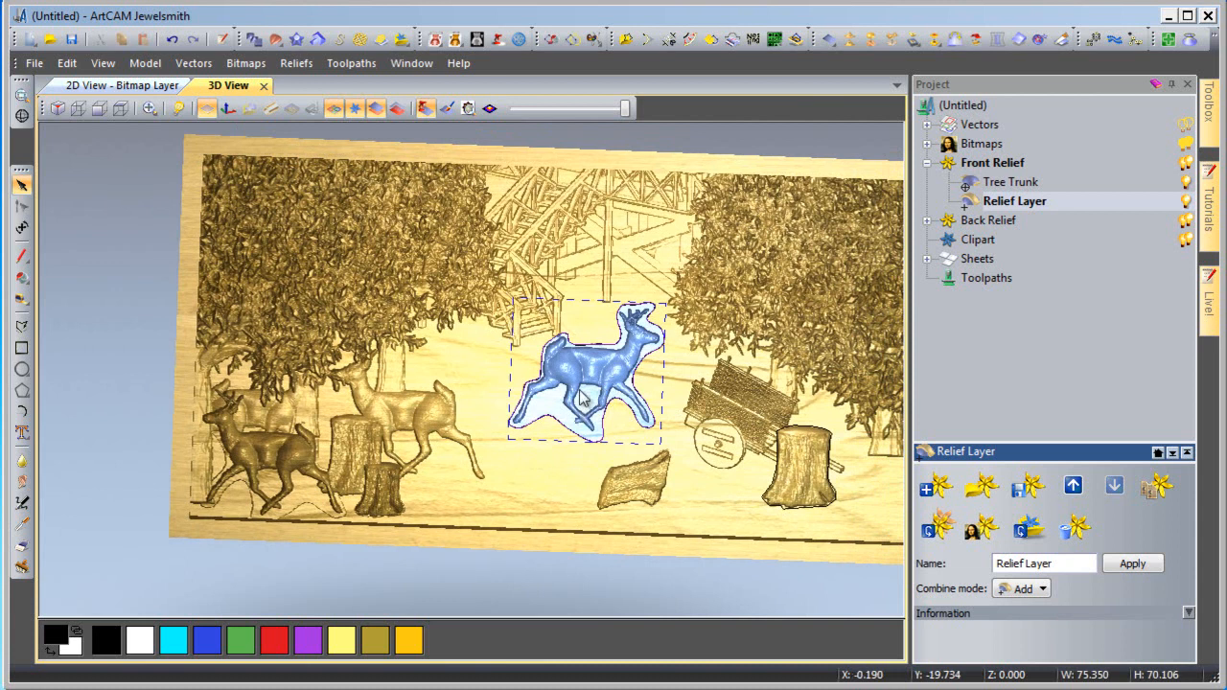
{"action": "double_click", "coordinate": [581, 393]}
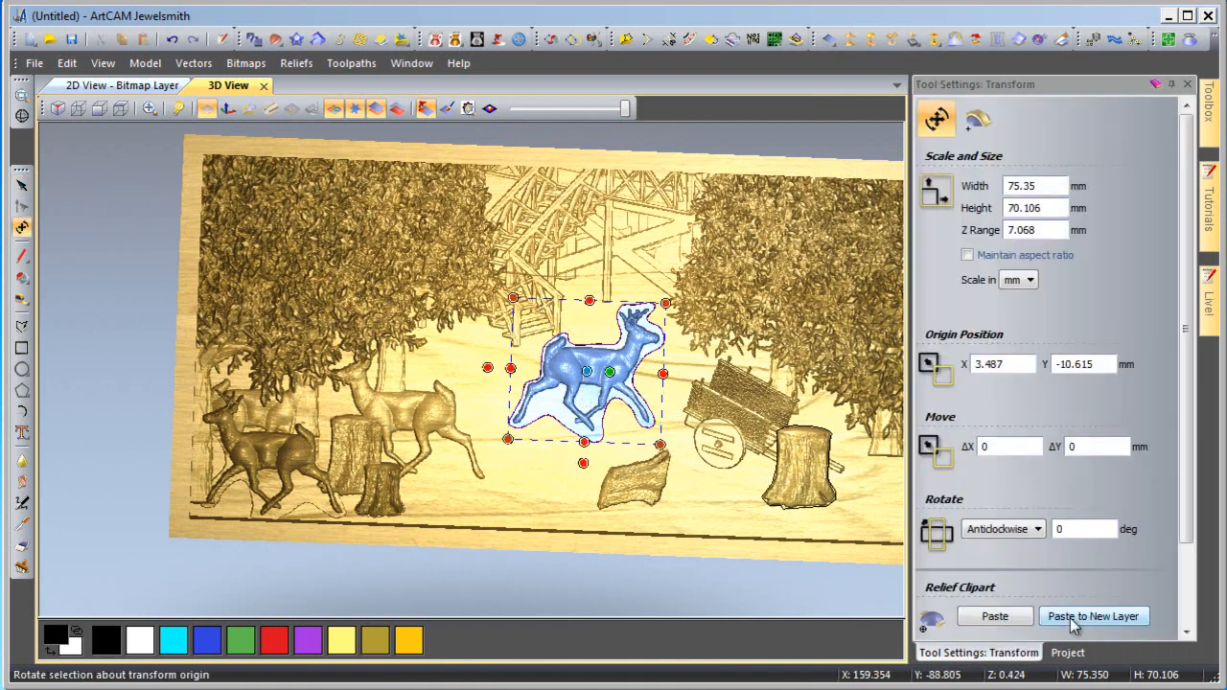
{"action": "left_click", "coordinate": [1070, 620]}
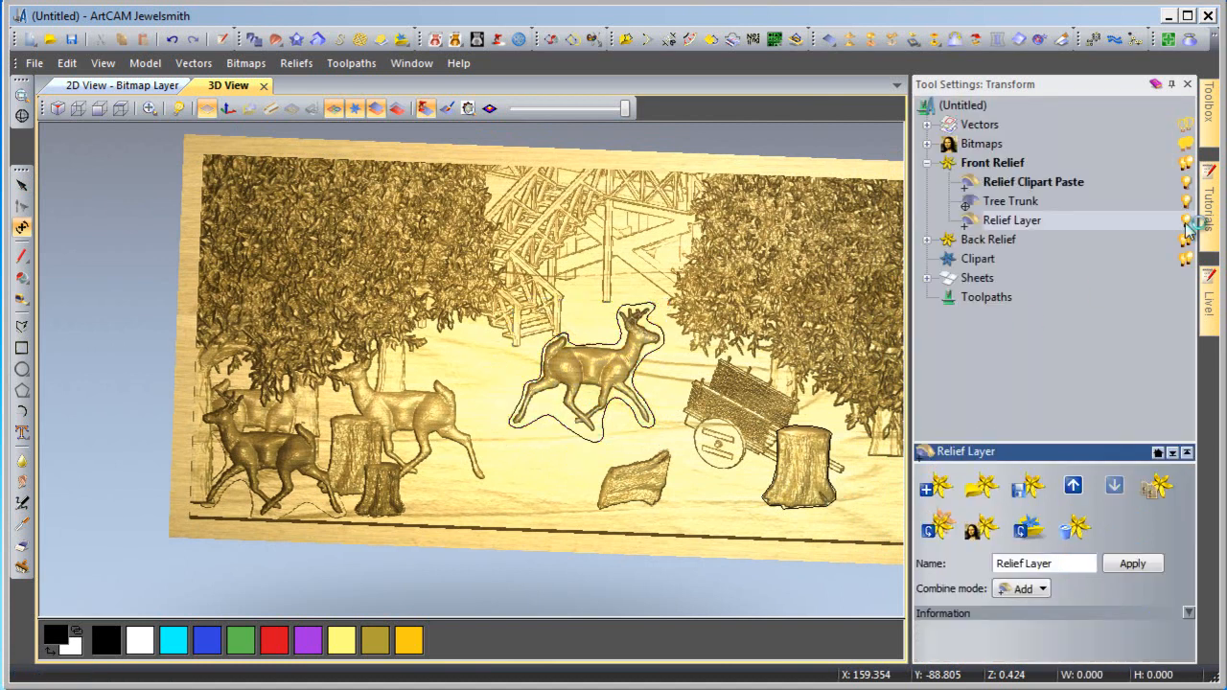
Make the new Relief Clipart Paste layer active and hide all three front relief layers.
{"action": "left_click", "coordinate": [1031, 181]}
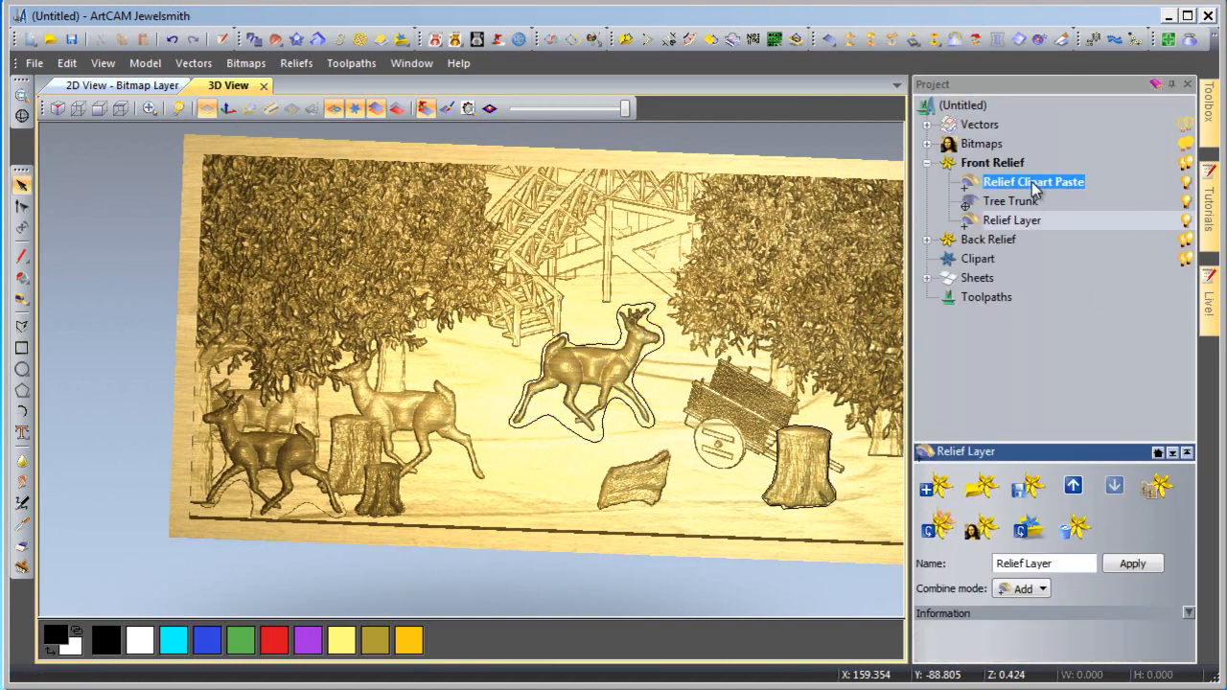
{"action": "left_click", "coordinate": [1186, 182]}
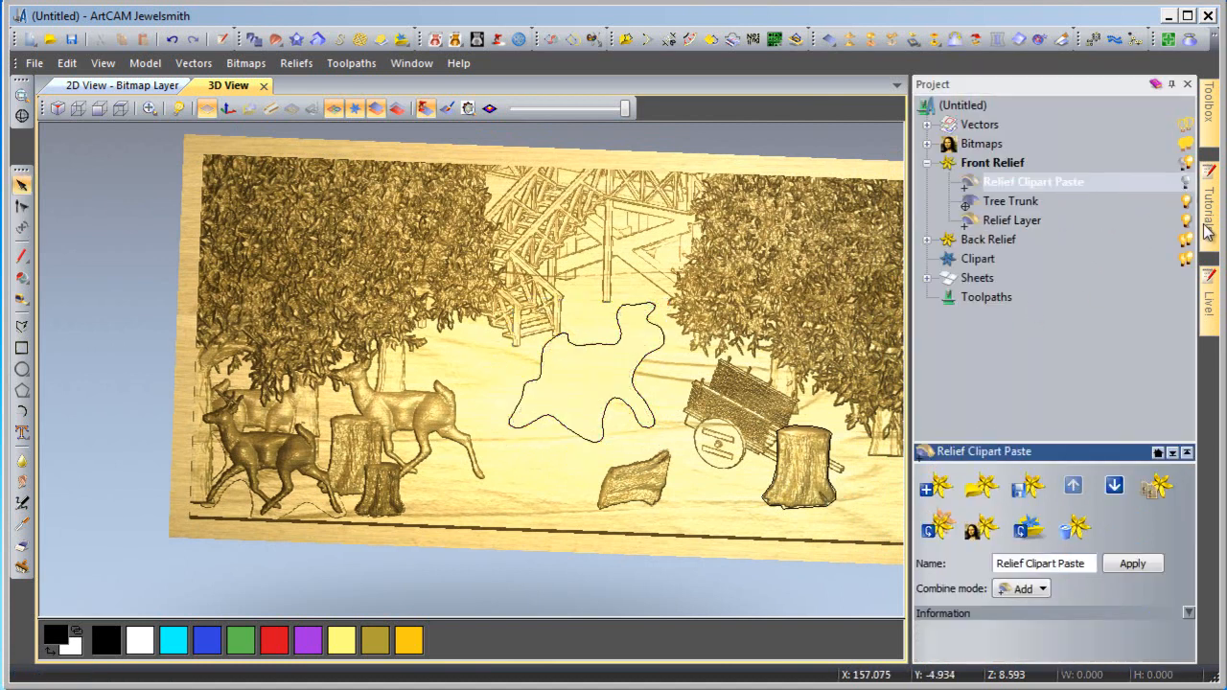
{"action": "left_click", "coordinate": [1186, 202]}
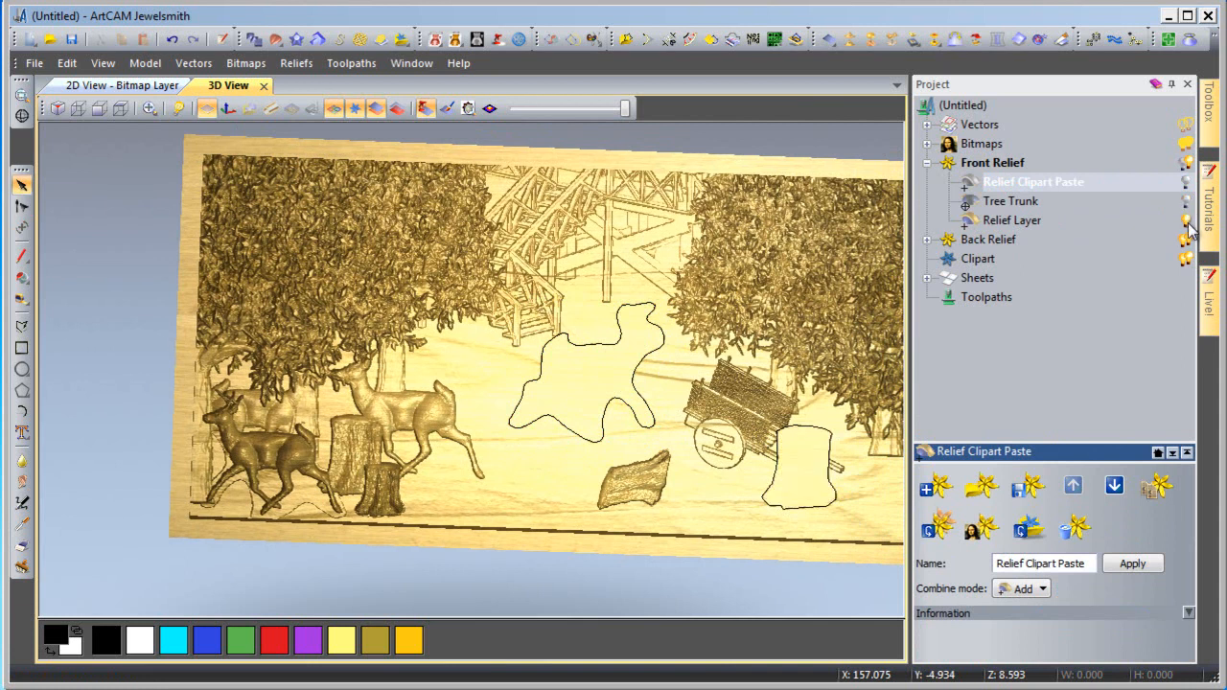
{"action": "left_click", "coordinate": [1187, 221]}
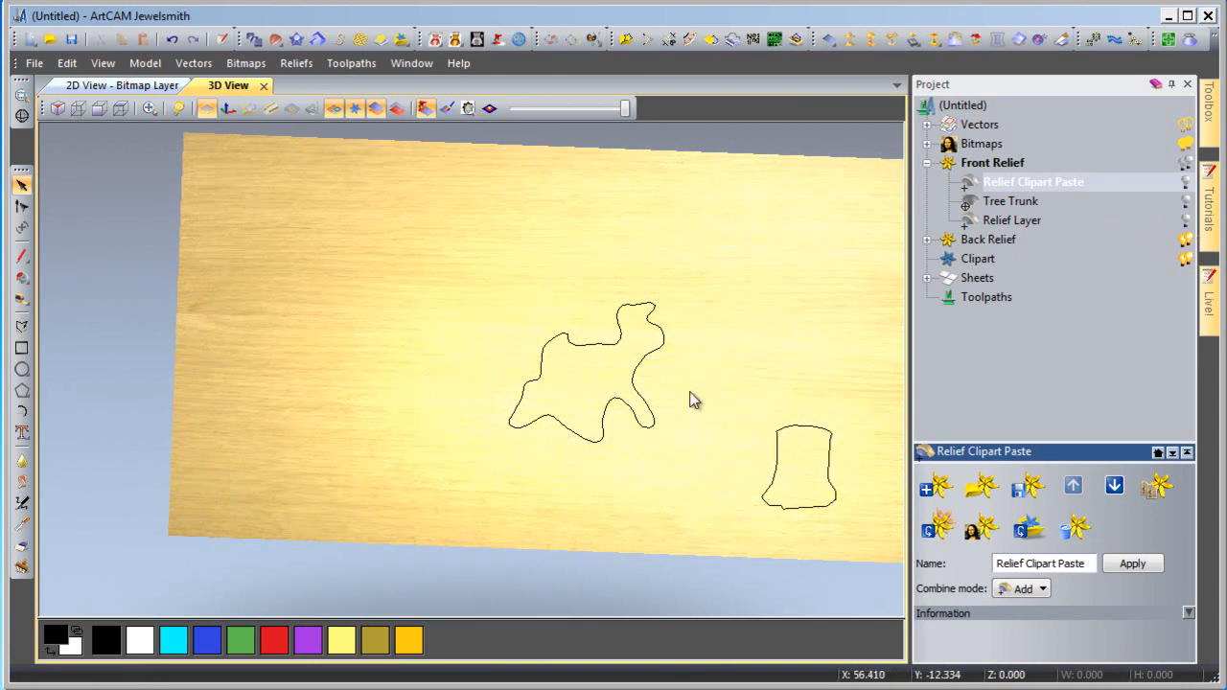
{"action": "middle_click_drag", "start_coordinate": [744, 398], "coordinate": [697, 405]}
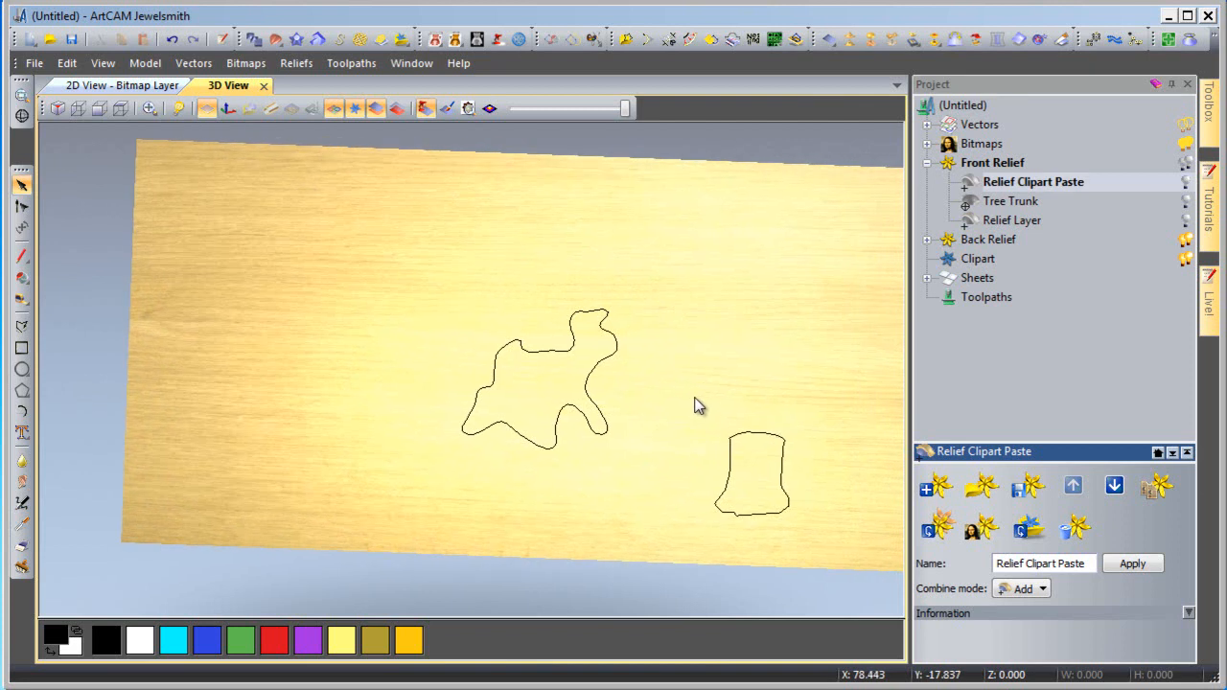
Show only the Tree Trunk layer to examine its relief, and hide it again.
{"action": "left_click", "coordinate": [1186, 203]}
{"action": "scroll", "coordinate": [679, 446], "scroll_direction": "up", "scroll_amount": 3}
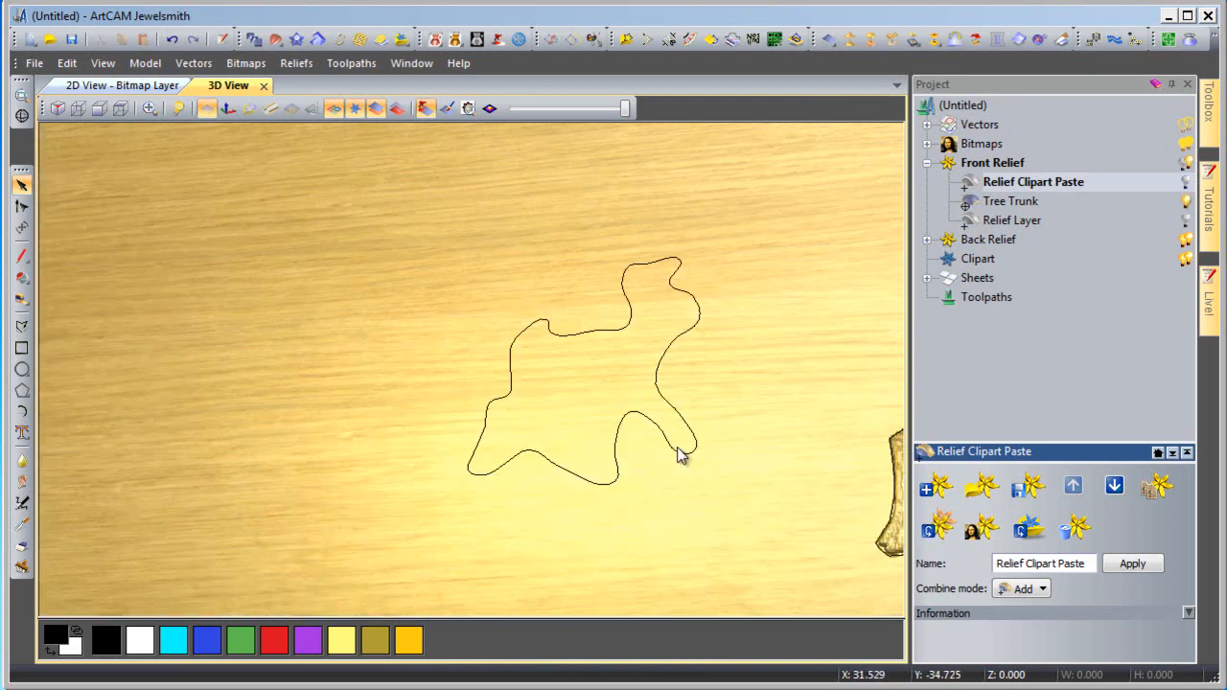
{"action": "scroll", "coordinate": [808, 467], "scroll_direction": "up", "scroll_amount": 1}
{"action": "middle_click_drag", "start_coordinate": [733, 444], "coordinate": [601, 452]}
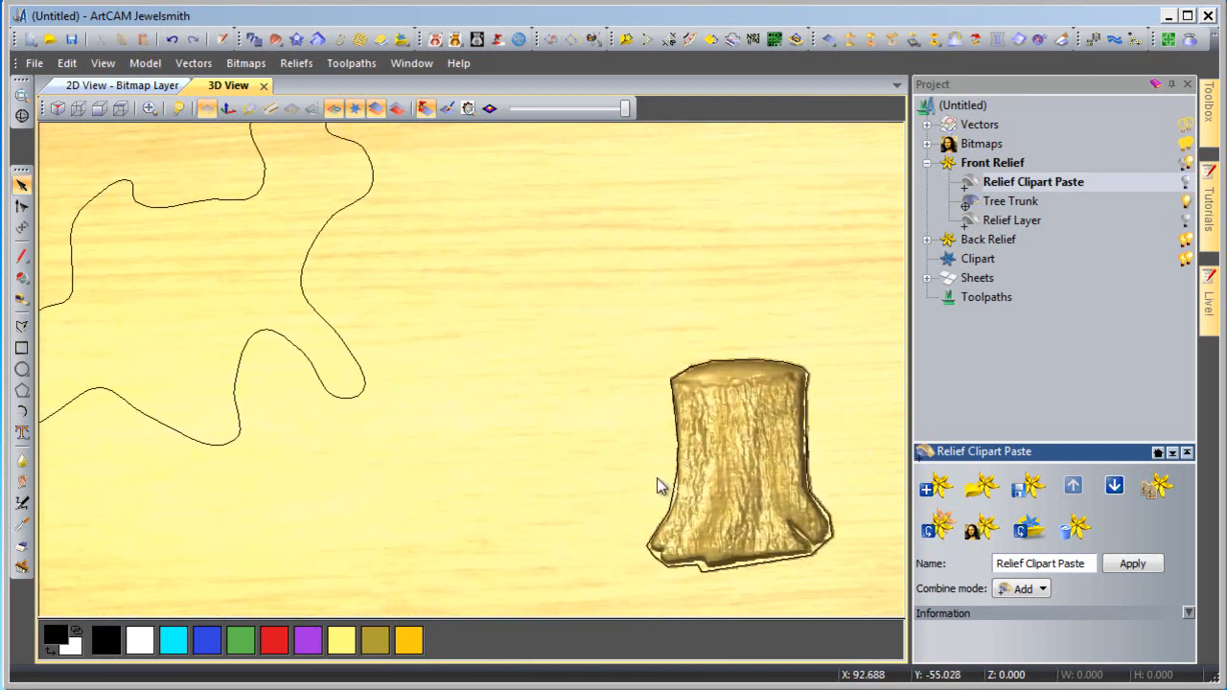
{"action": "left_click_drag", "start_coordinate": [659, 479], "coordinate": [557, 448]}
{"action": "scroll", "coordinate": [661, 455], "scroll_direction": "down", "scroll_amount": 3}
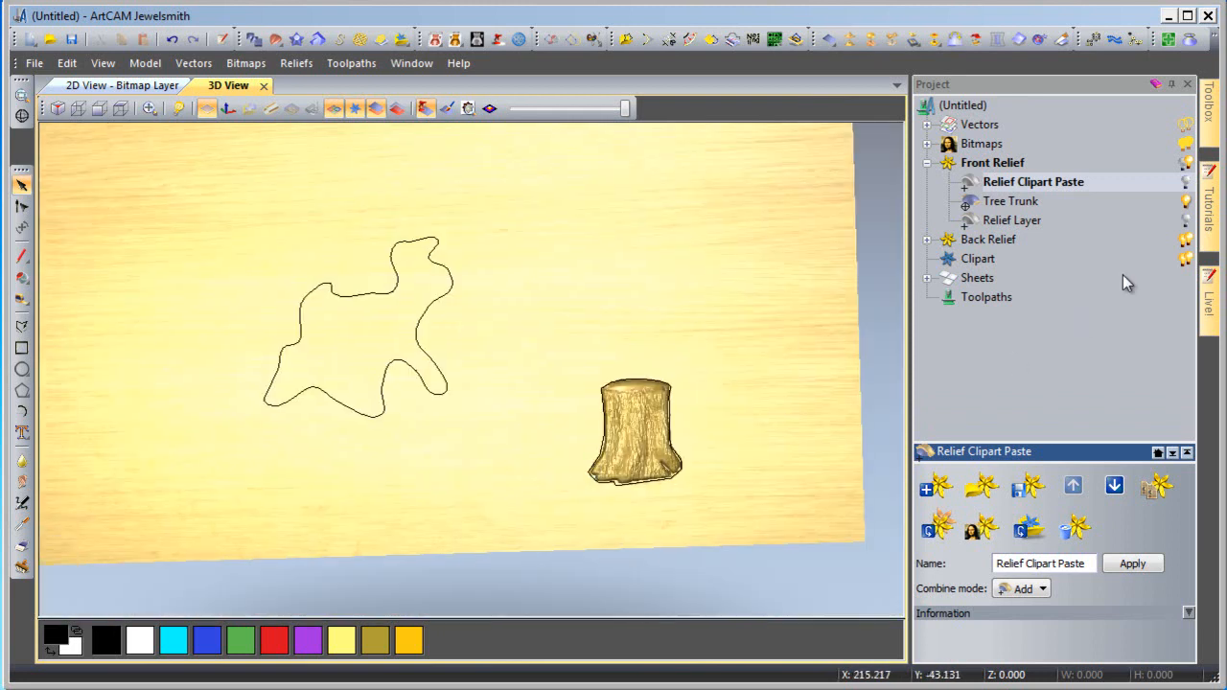
{"action": "left_click", "coordinate": [1187, 202]}
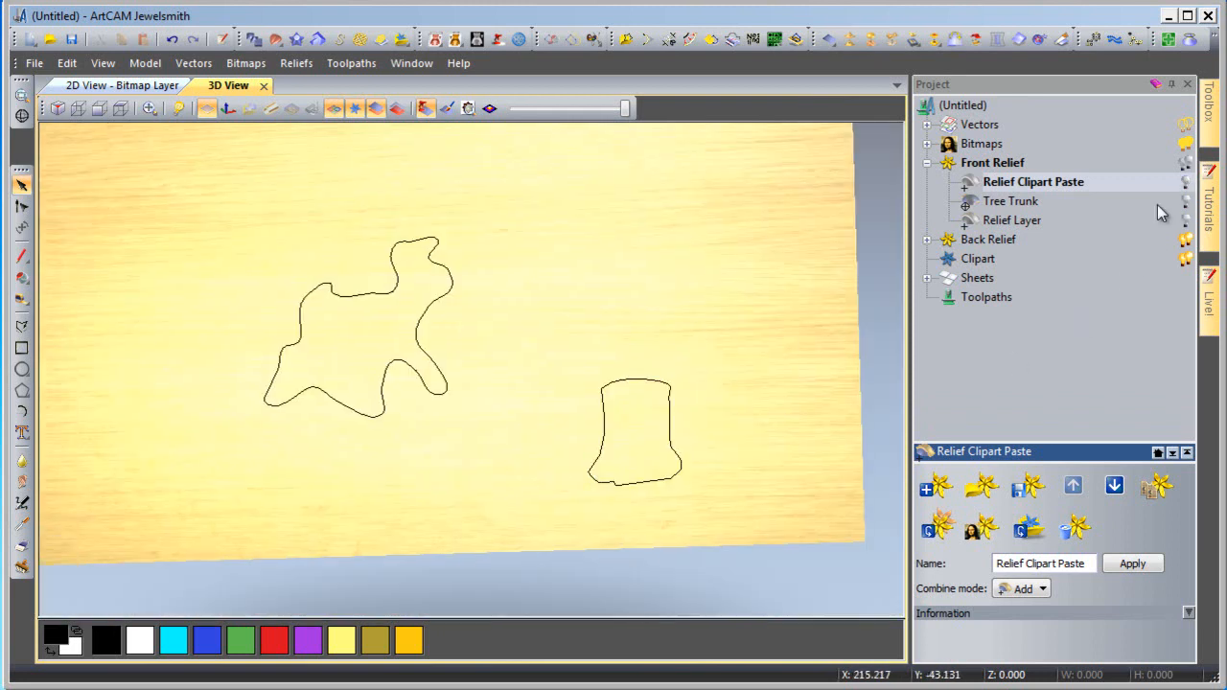
Show the Relief Clipart Paste layer and rename it Deer 1.
{"action": "left_click", "coordinate": [1187, 184]}
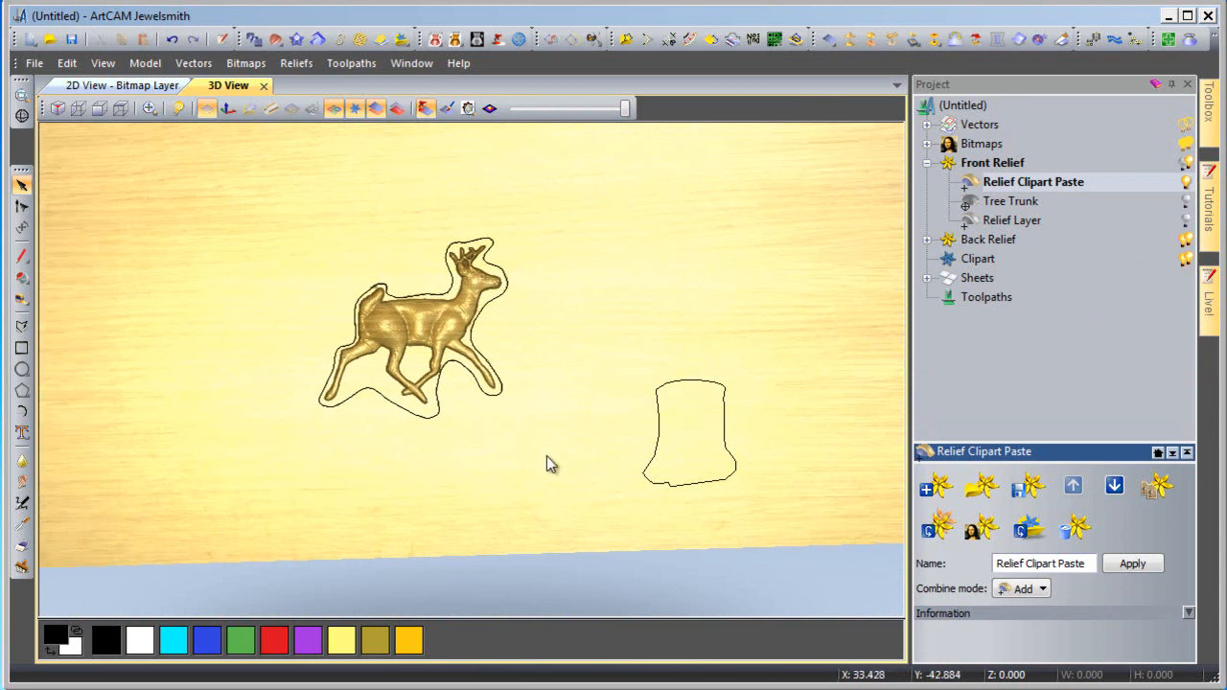
{"action": "right_click", "coordinate": [1014, 181]}
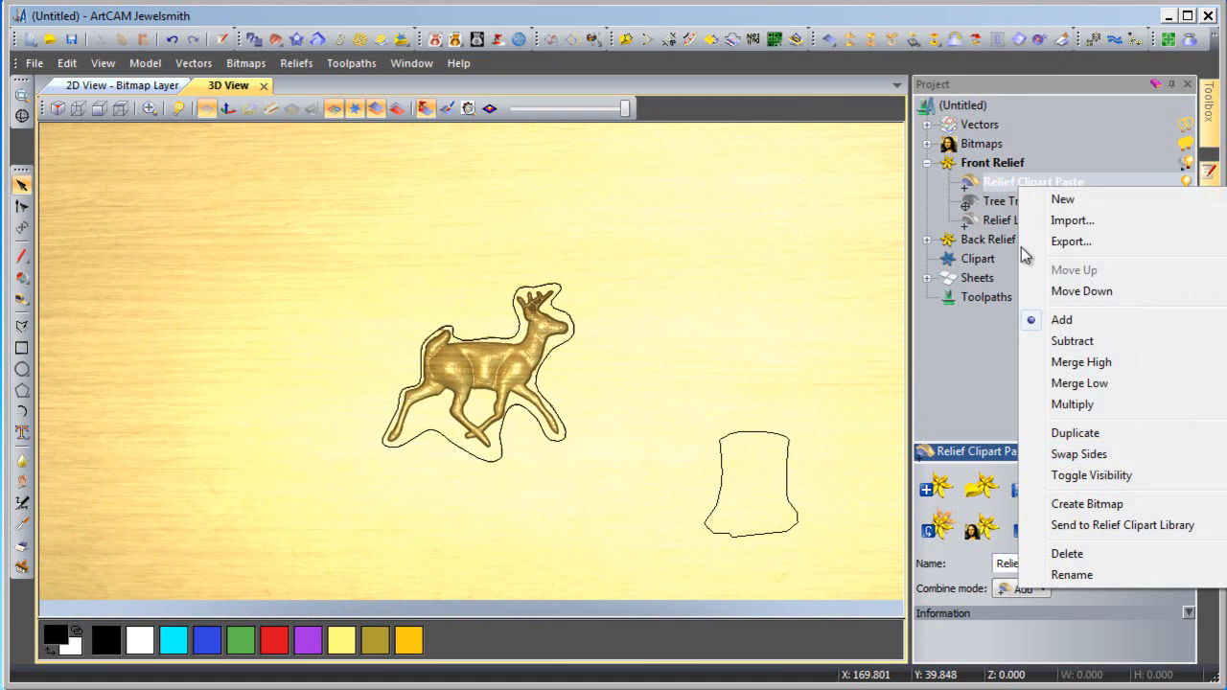
{"action": "left_click", "coordinate": [1071, 574]}
{"action": "type", "text": "Deer"}
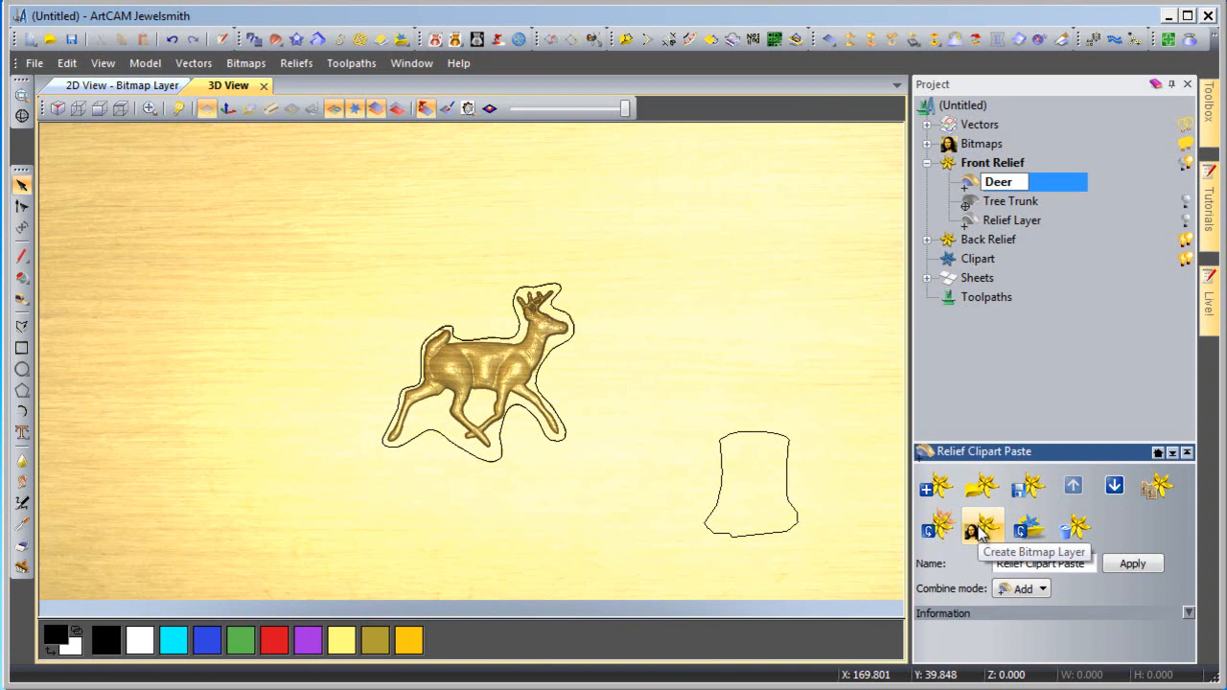
{"action": "type", "text": " 1"}
{"action": "key", "text": "Return"}
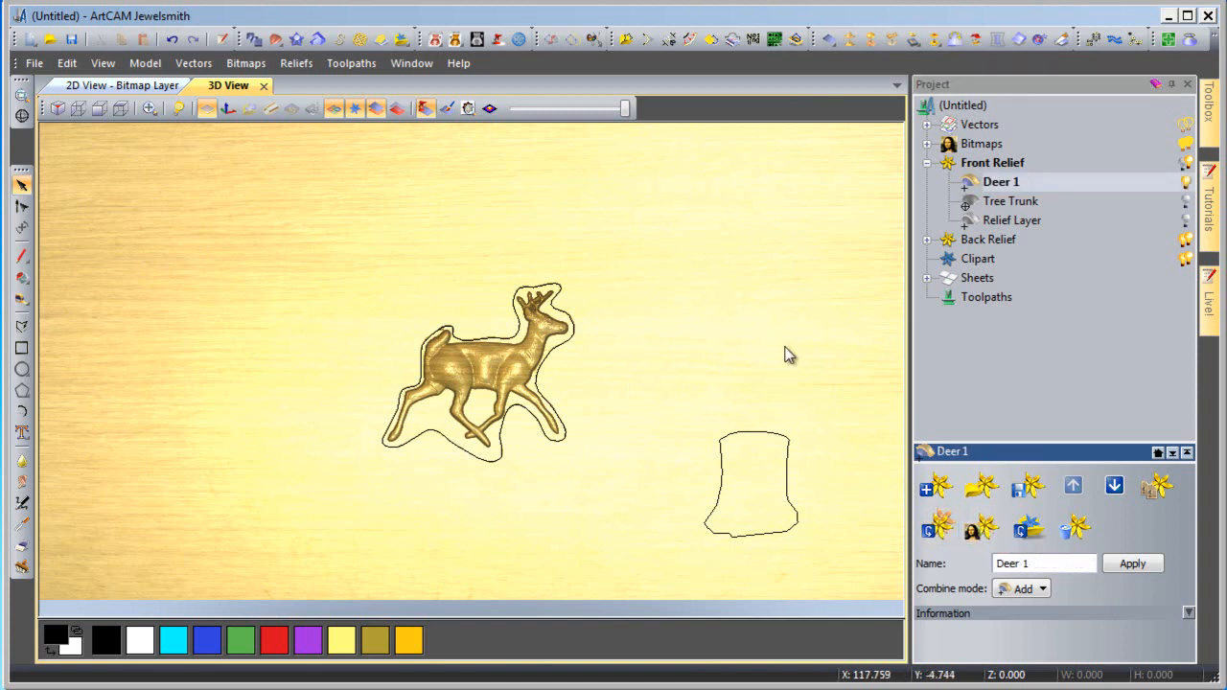
{"action": "scroll", "coordinate": [521, 352], "scroll_direction": "up", "scroll_amount": 5}
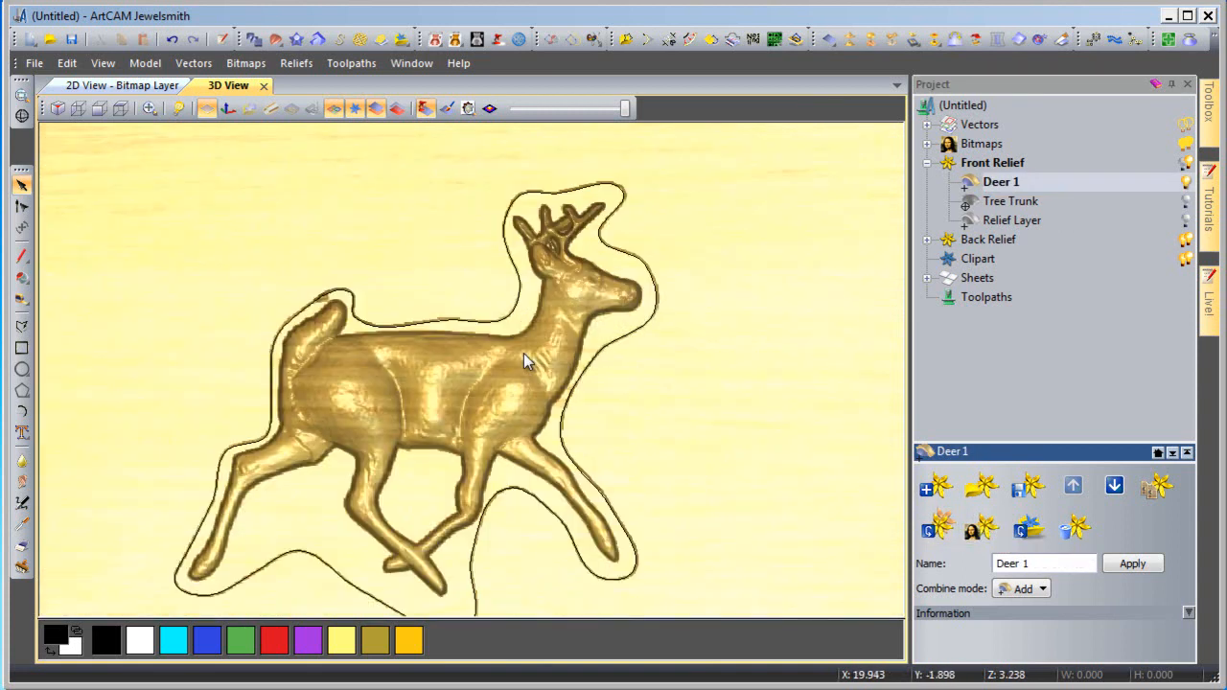
{"action": "scroll", "coordinate": [468, 438], "scroll_direction": "up", "scroll_amount": 6}
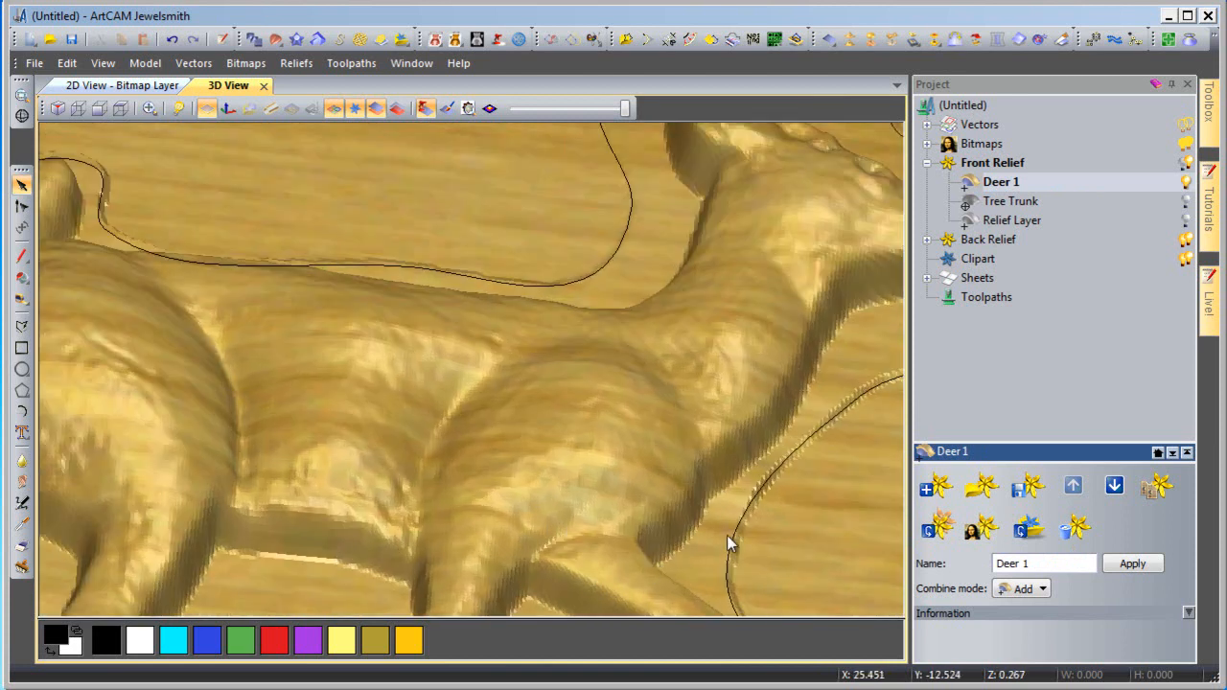
{"action": "scroll", "coordinate": [726, 521], "scroll_direction": "down", "scroll_amount": 10}
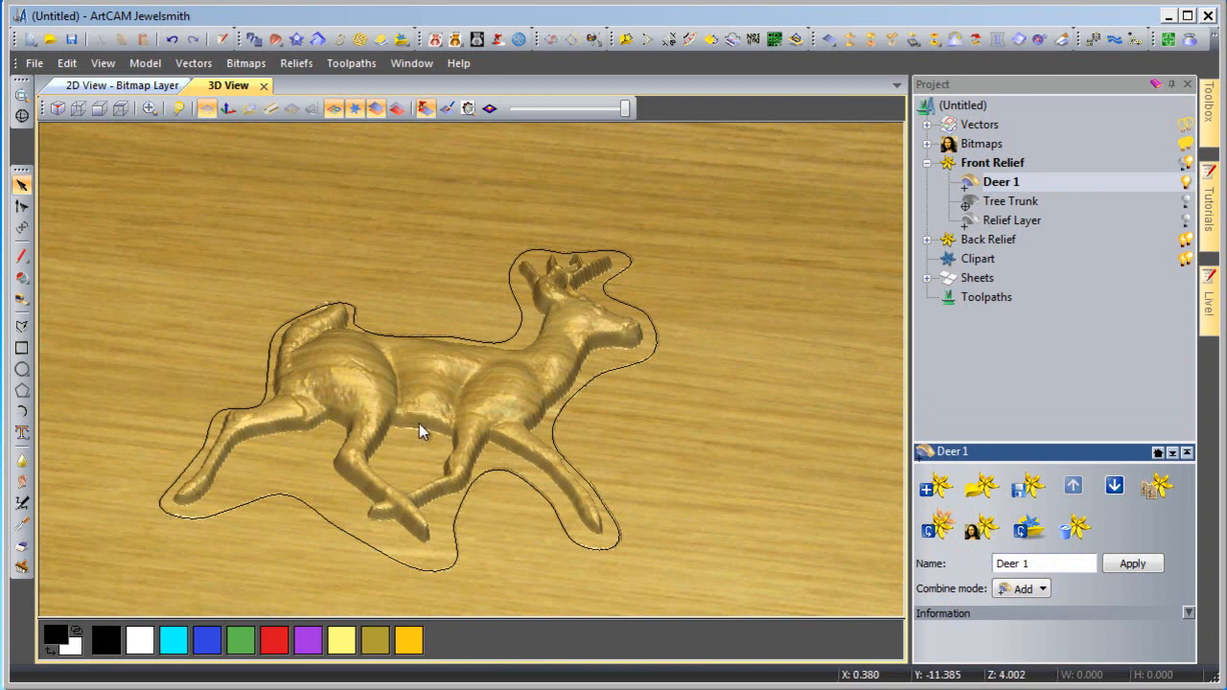
Create a smooth vector boundary around the Deer 1 relief layer using a height range with a minimum height of 0.8.
{"action": "left_click", "coordinate": [566, 421]}
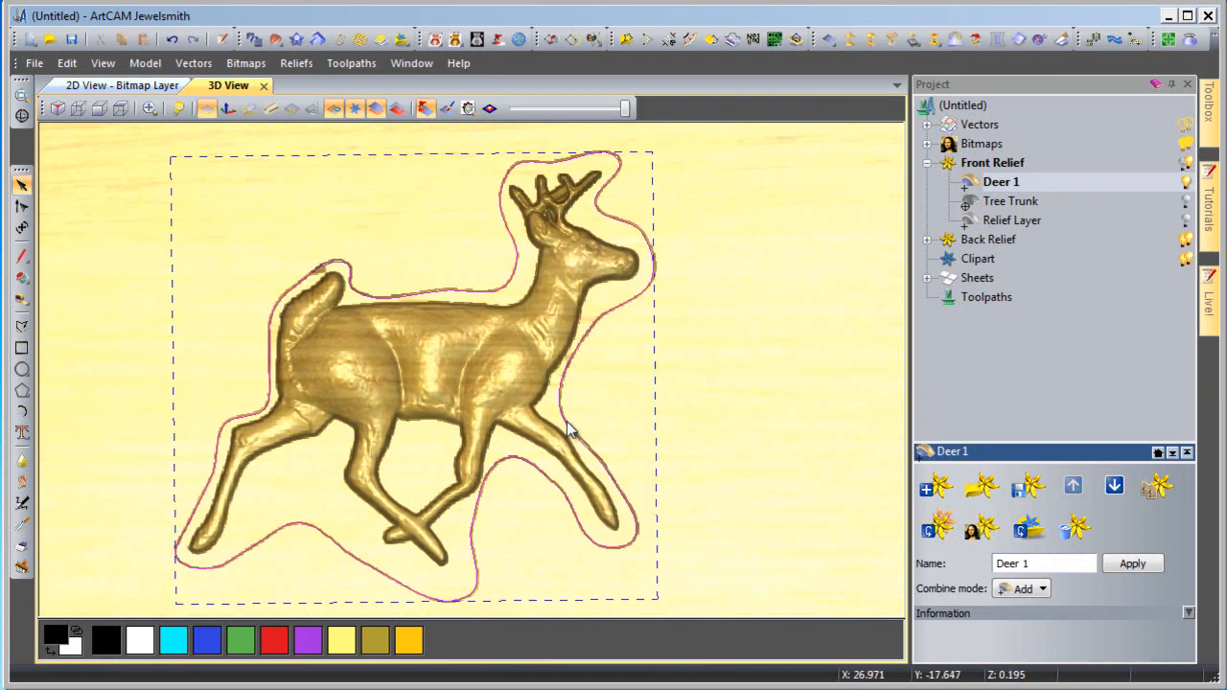
{"action": "left_click", "coordinate": [795, 40]}
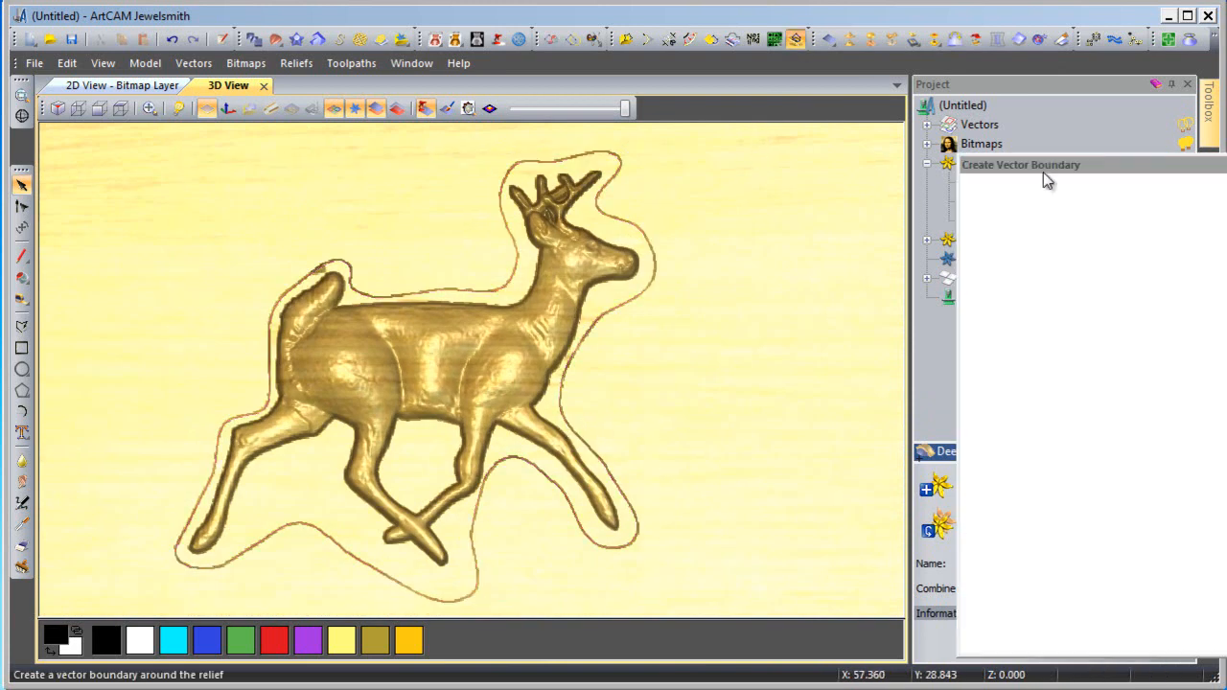
{"action": "left_click_drag", "start_coordinate": [1042, 163], "coordinate": [886, 144]}
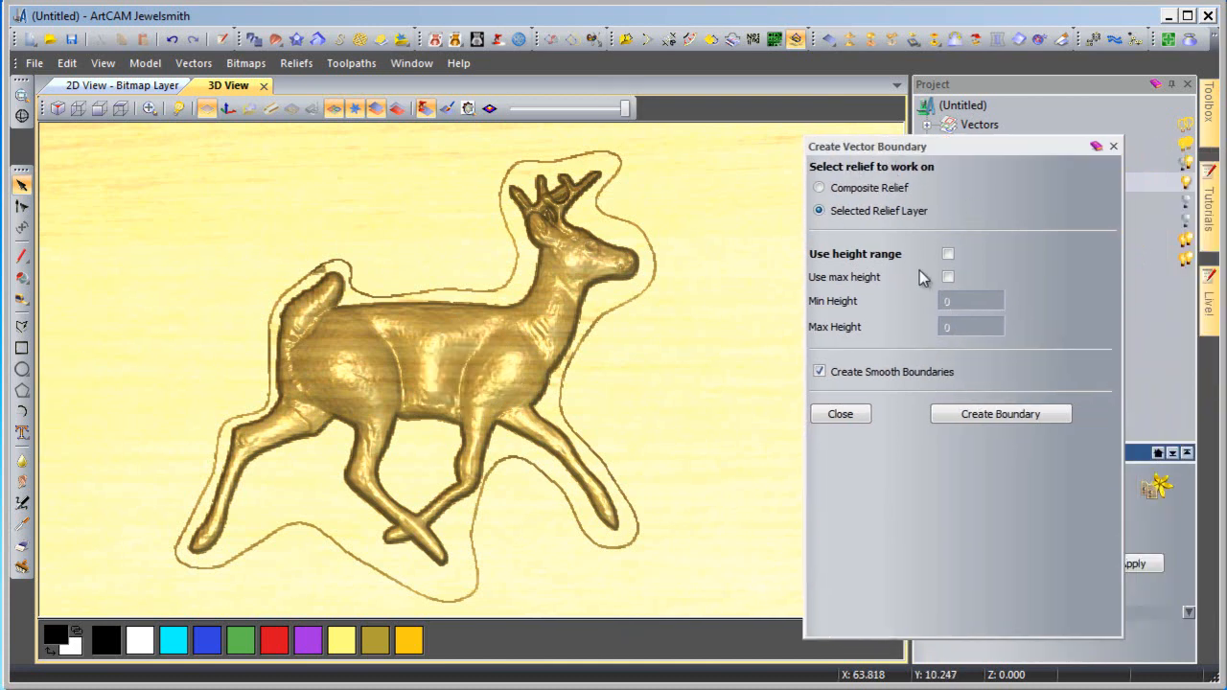
{"action": "left_click", "coordinate": [948, 255]}
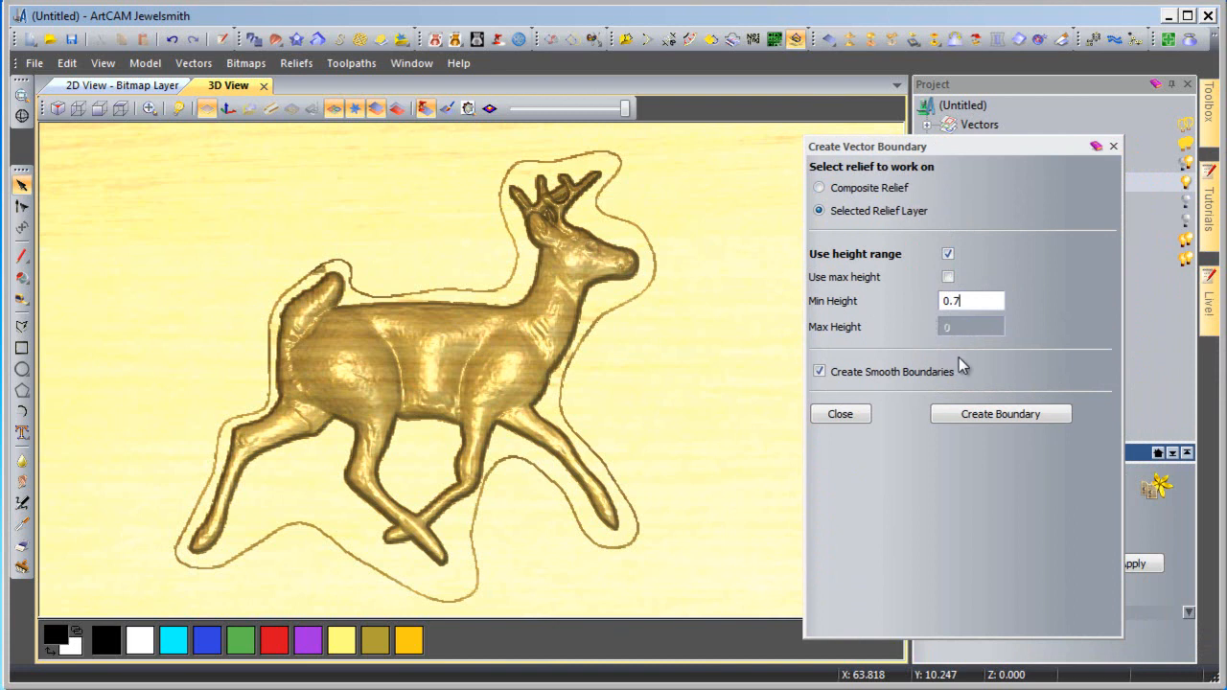
{"action": "key", "text": "BackSpace"}
{"action": "type", "text": "8"}
{"action": "left_click", "coordinate": [978, 414]}
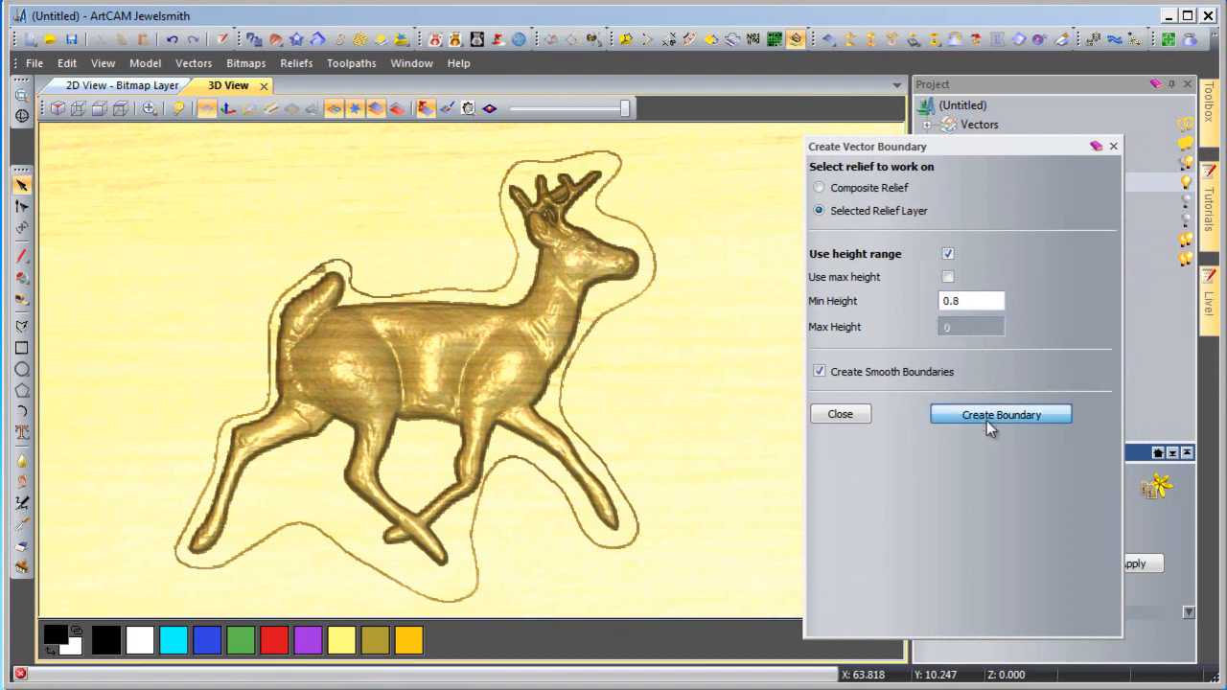
{"action": "left_click_drag", "start_coordinate": [466, 534], "coordinate": [457, 388]}
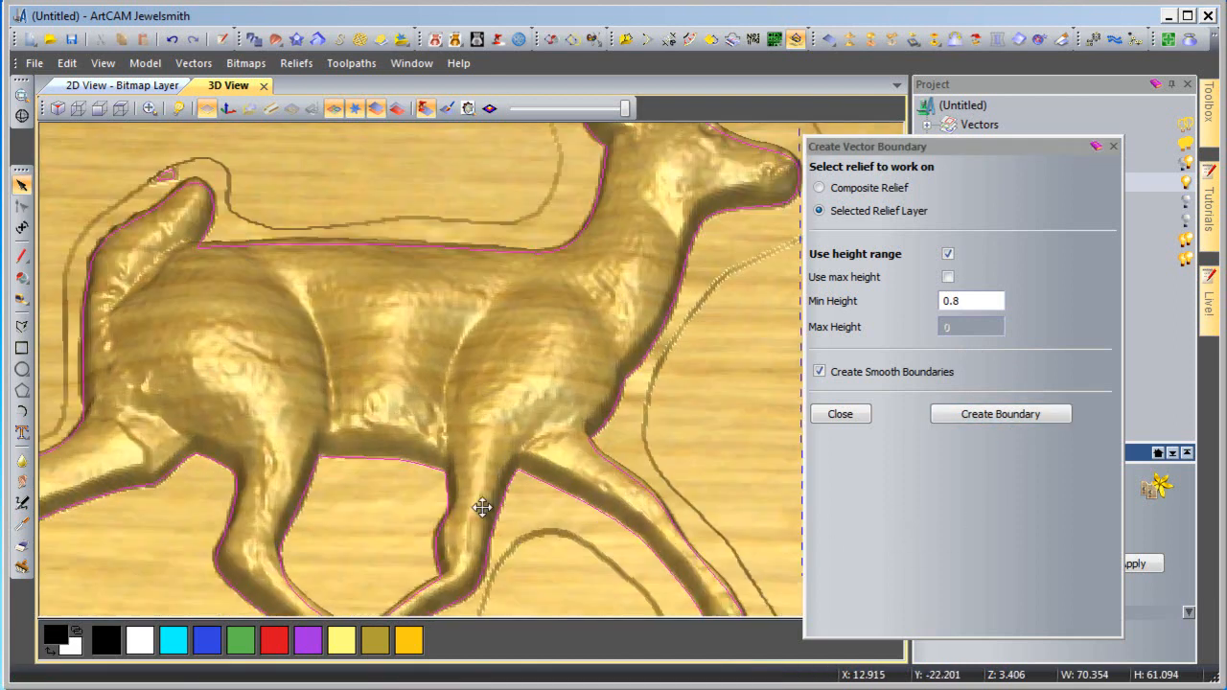
{"action": "scroll", "coordinate": [501, 508], "scroll_direction": "up", "scroll_amount": 3}
{"action": "scroll", "coordinate": [504, 542], "scroll_direction": "down", "scroll_amount": 5}
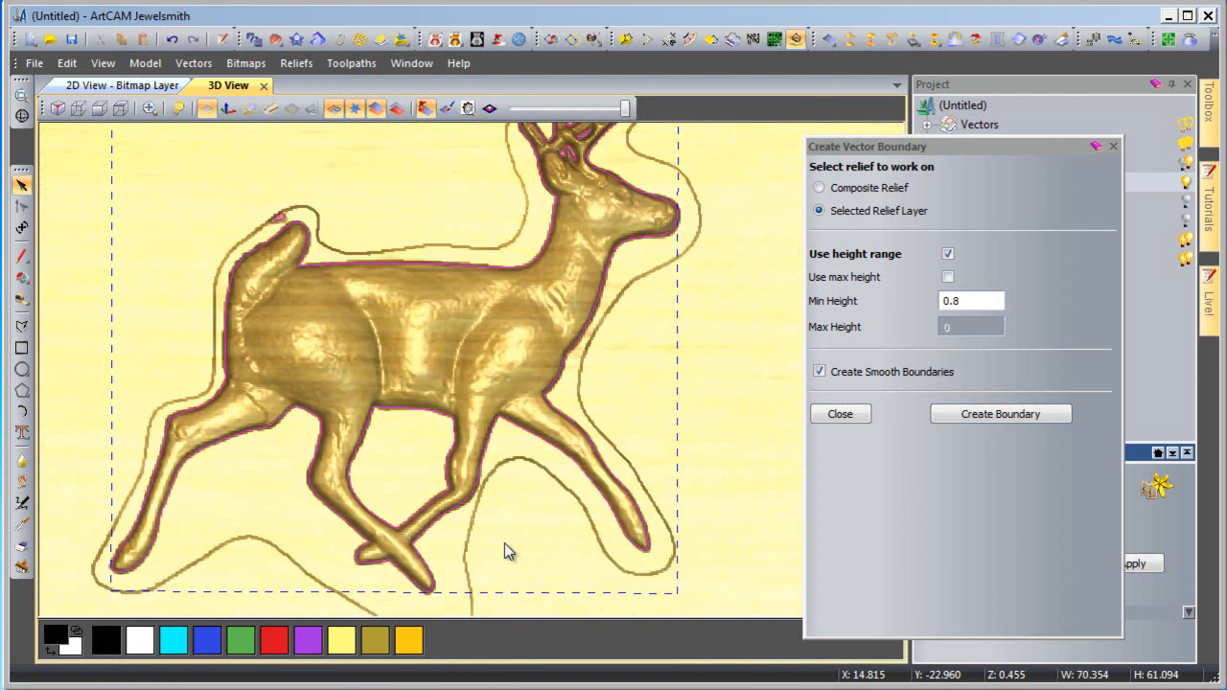
{"action": "left_click", "coordinate": [1113, 147]}
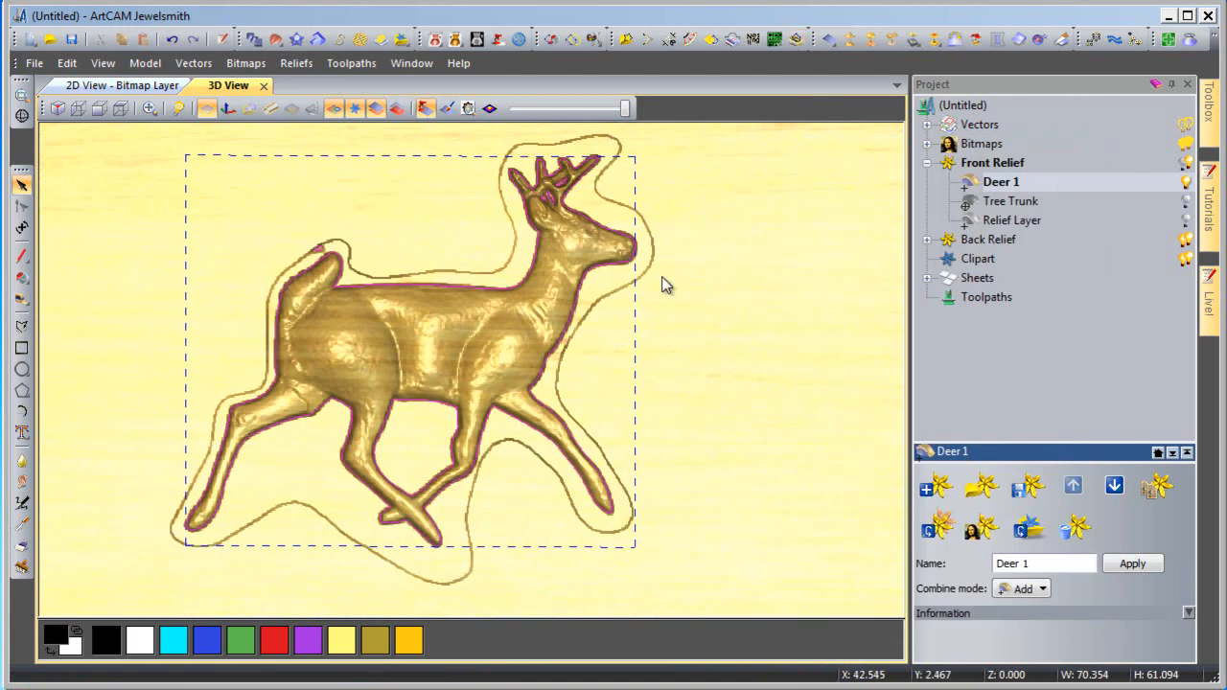
Zero the Deer 1 relief outside the deer's outer boundary vector and turn off the zero plane display.
{"action": "left_click", "coordinate": [664, 316]}
{"action": "left_click", "coordinate": [573, 309]}
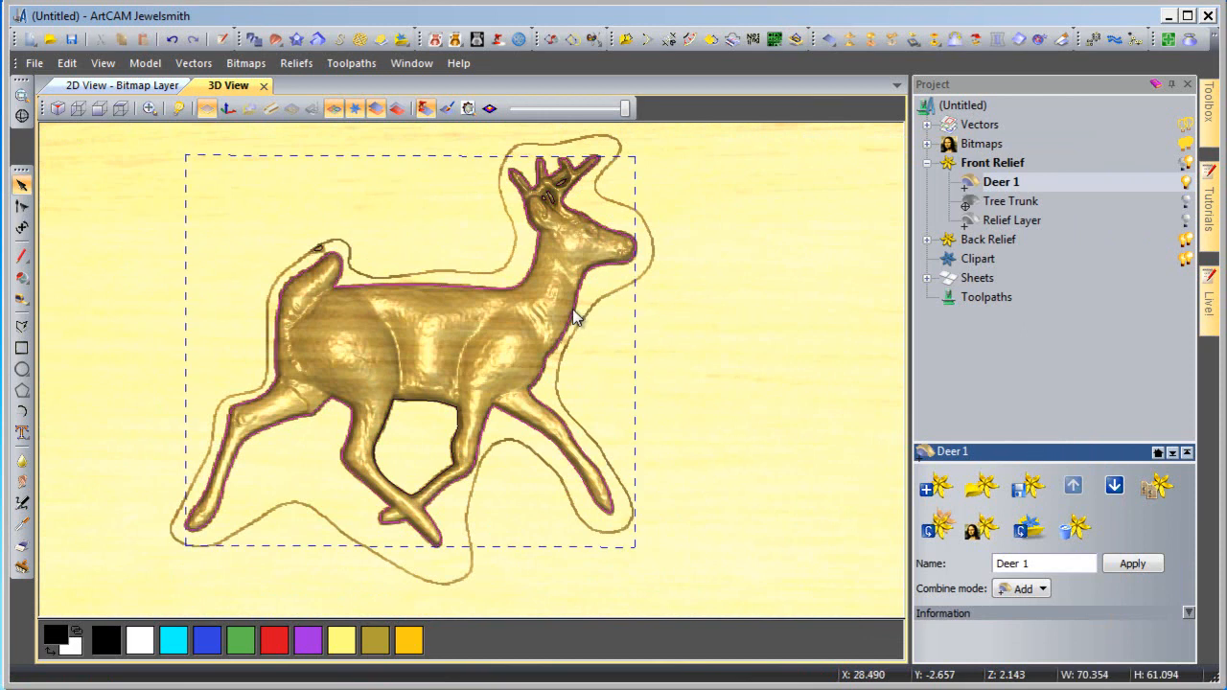
{"action": "double_click", "coordinate": [572, 309]}
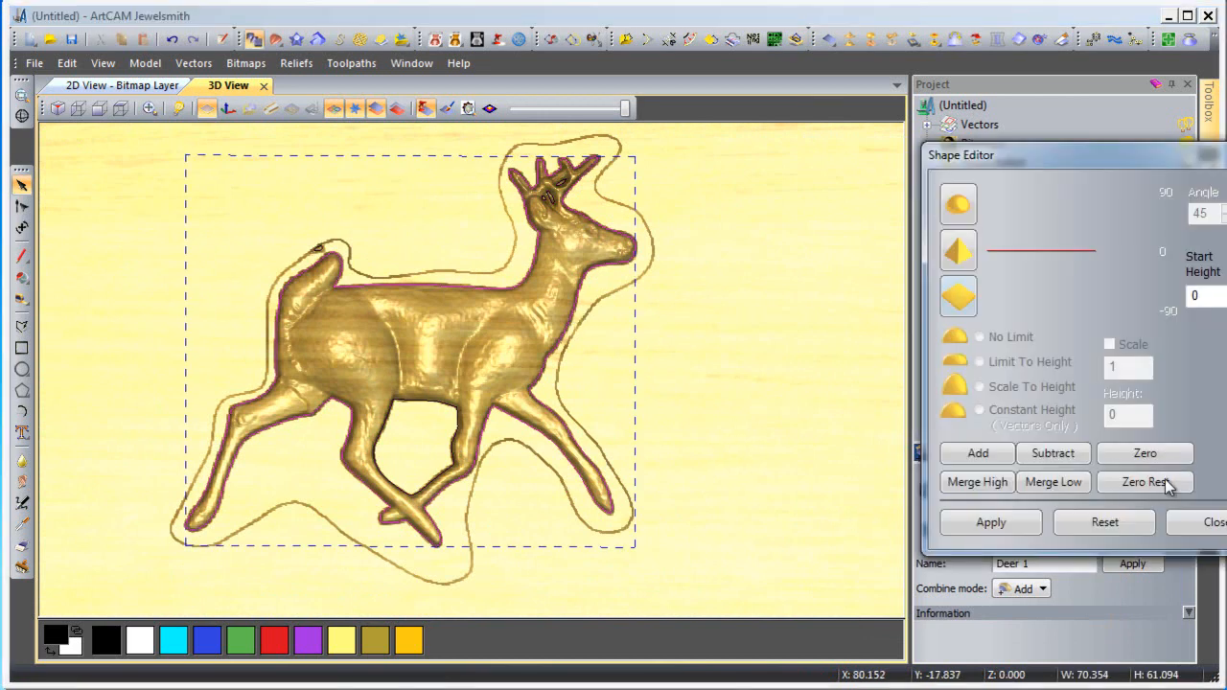
{"action": "left_click_drag", "start_coordinate": [642, 432], "coordinate": [636, 392]}
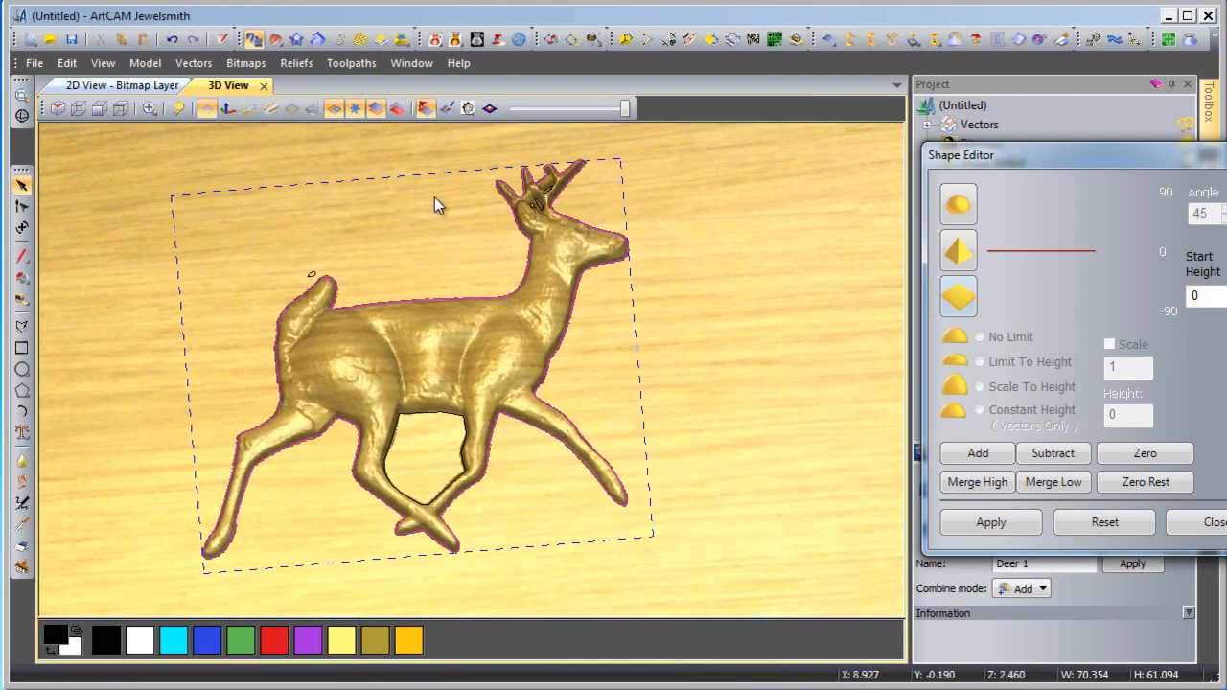
{"action": "left_click", "coordinate": [220, 107]}
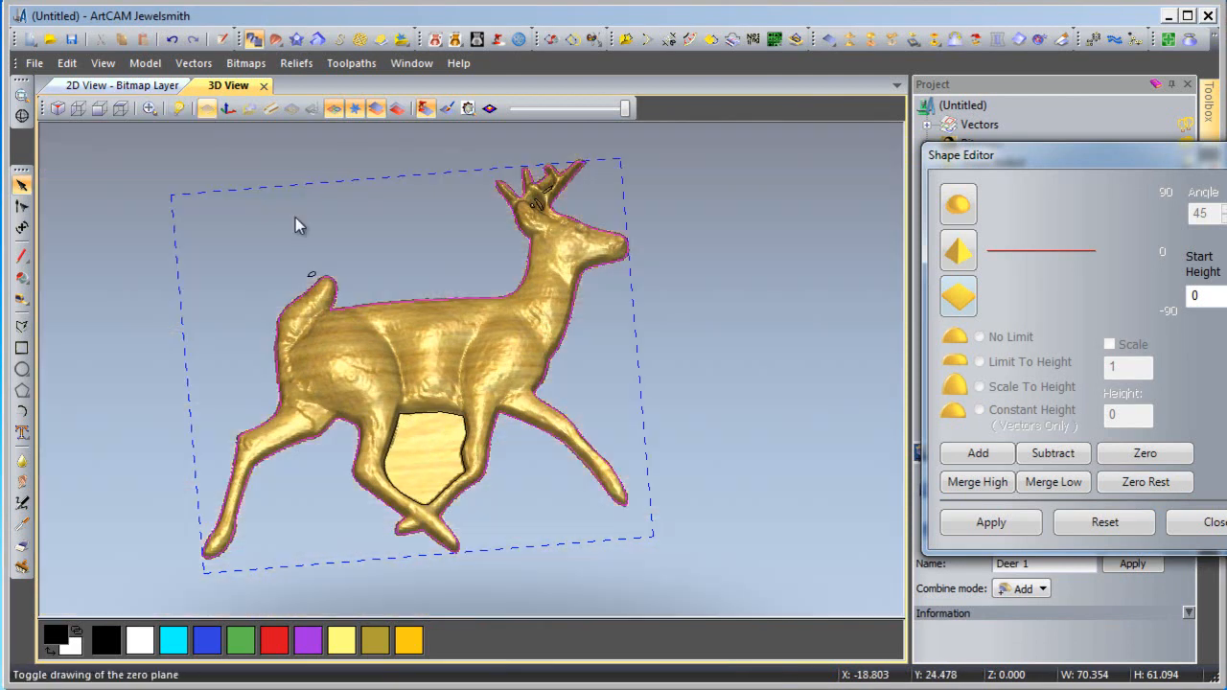
Zero the relief inside the closed vector between the deer's legs and close the Shape Editor.
{"action": "left_click", "coordinate": [453, 474]}
{"action": "left_click", "coordinate": [1135, 454]}
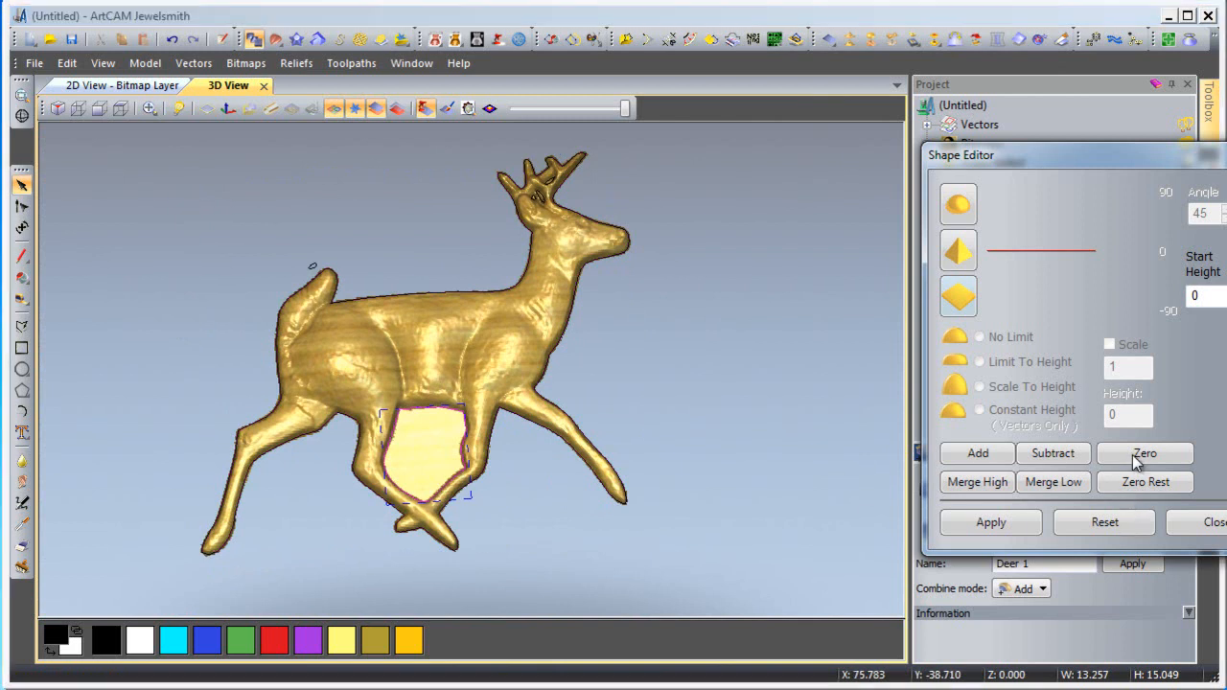
{"action": "left_click", "coordinate": [1210, 523]}
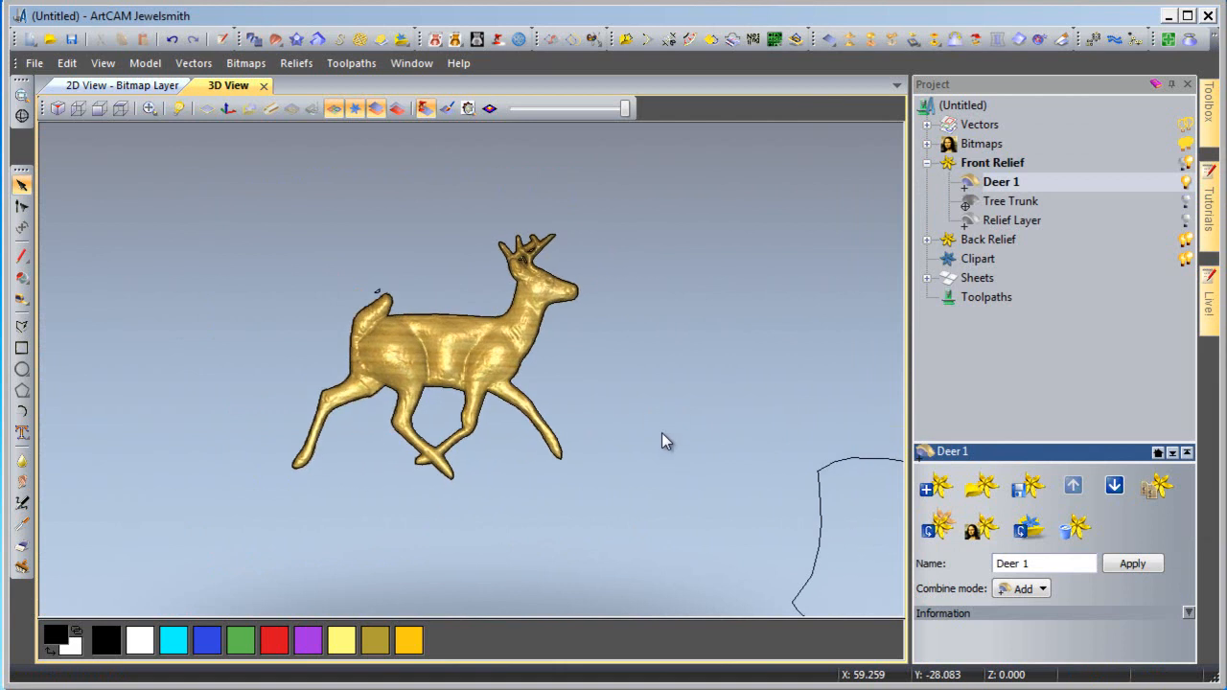
Open the Relief Clipart Library and add the Deer 1 relief layer to the Scenes library.
{"action": "left_click", "coordinate": [406, 43]}
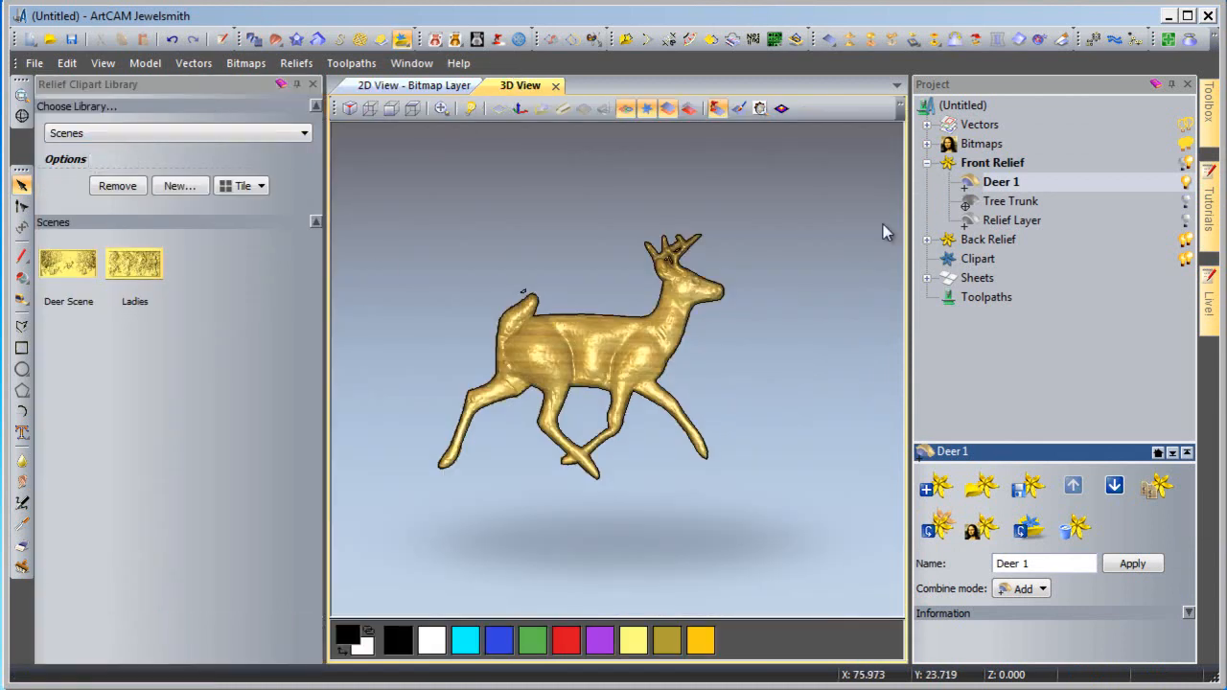
{"action": "left_click_drag", "start_coordinate": [1000, 189], "coordinate": [249, 337]}
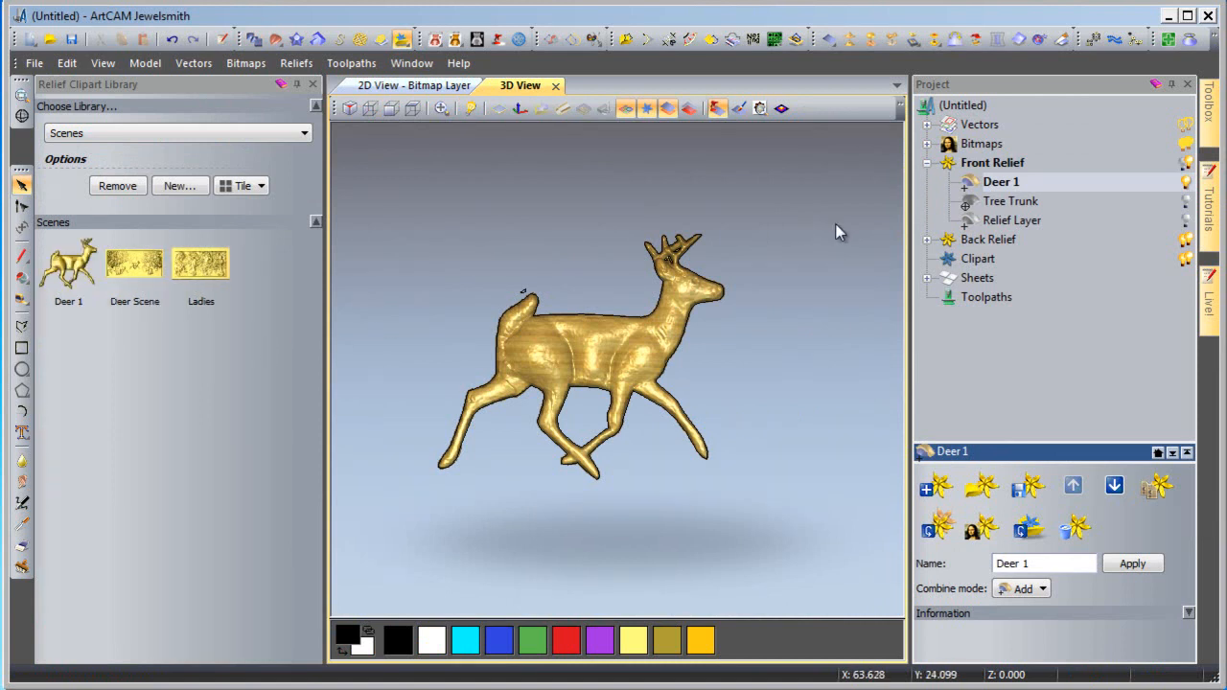
Hide the Deer 1 layer, show and activate the Tree Trunk layer, and add it to the Scenes library.
{"action": "left_click", "coordinate": [1186, 182]}
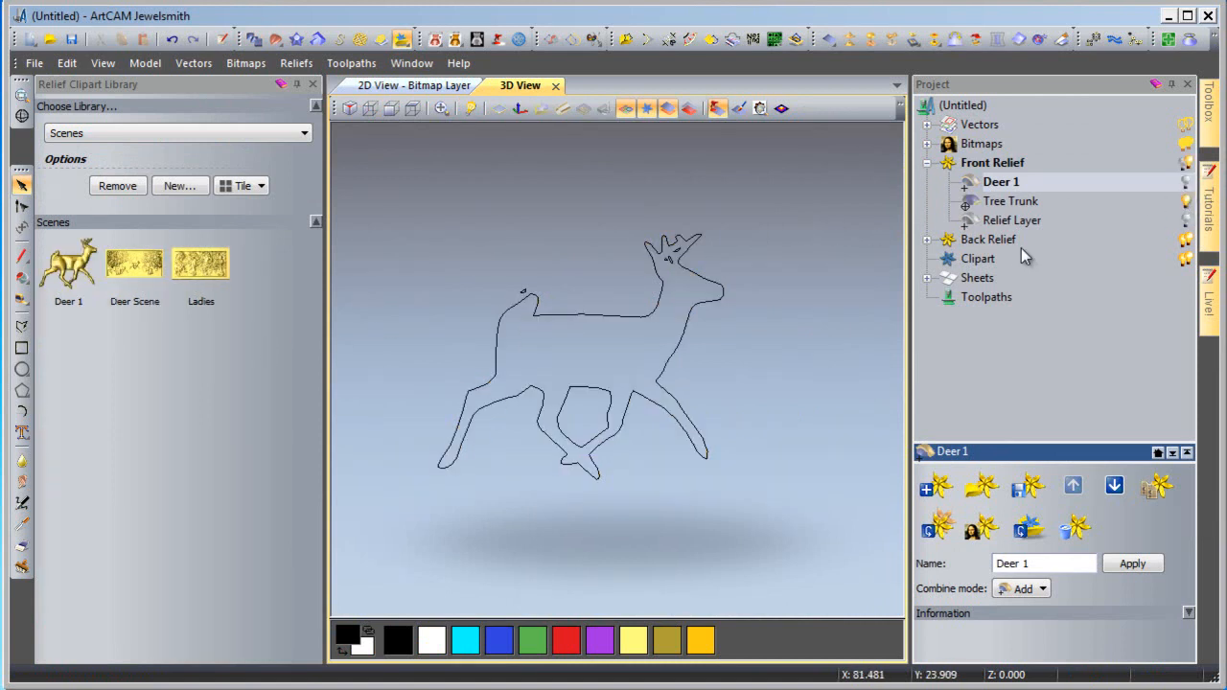
{"action": "left_click", "coordinate": [1009, 202]}
{"action": "scroll", "coordinate": [652, 399], "scroll_direction": "down", "scroll_amount": 3}
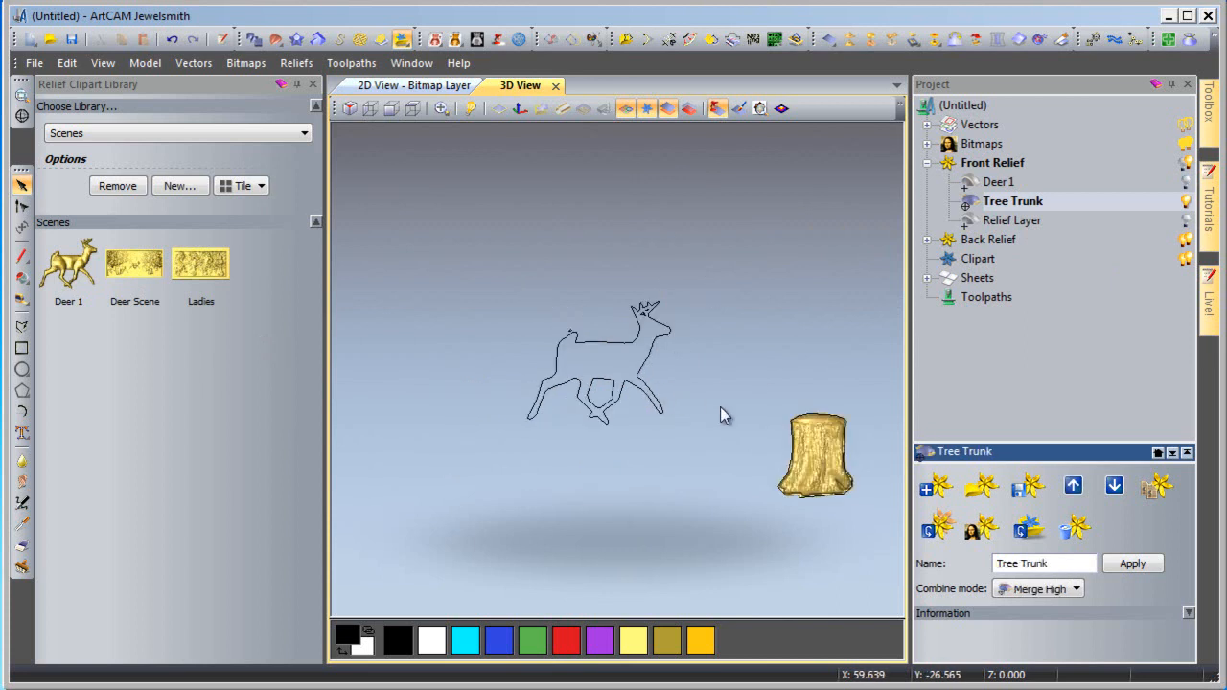
{"action": "left_click_drag", "start_coordinate": [1013, 202], "coordinate": [308, 389]}
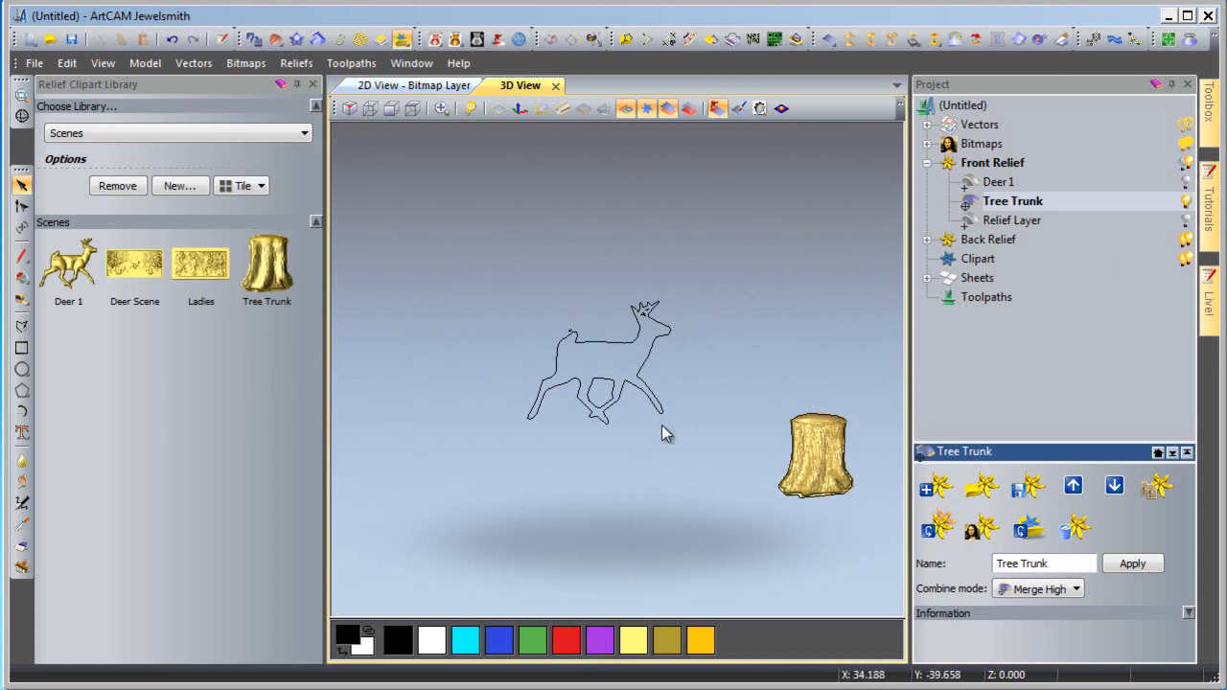
Insert the Tree Trunk clipart from the Scenes library and move it beside the original trunk, to about X 54, Y -48 mm.
{"action": "left_click_drag", "start_coordinate": [268, 269], "coordinate": [714, 435]}
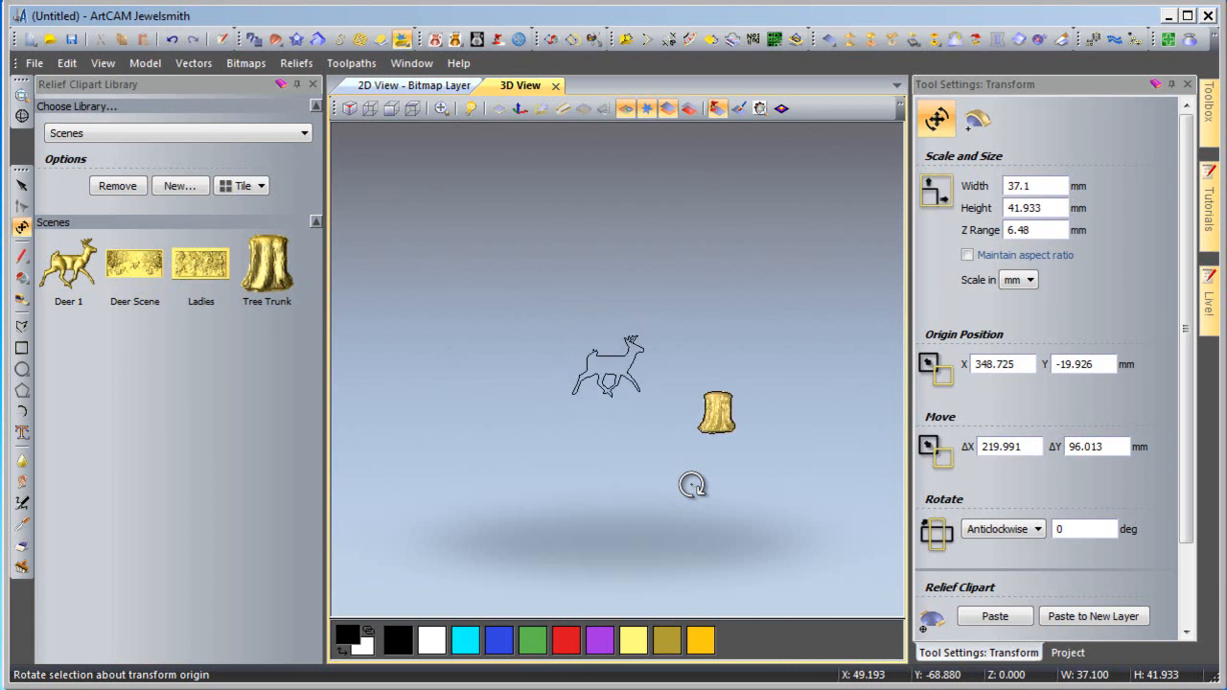
{"action": "scroll", "coordinate": [692, 485], "scroll_direction": "down", "scroll_amount": 3}
{"action": "left_click_drag", "start_coordinate": [830, 381], "coordinate": [640, 397]}
{"action": "scroll", "coordinate": [627, 422], "scroll_direction": "up", "scroll_amount": 4}
{"action": "scroll", "coordinate": [627, 422], "scroll_direction": "up", "scroll_amount": 2}
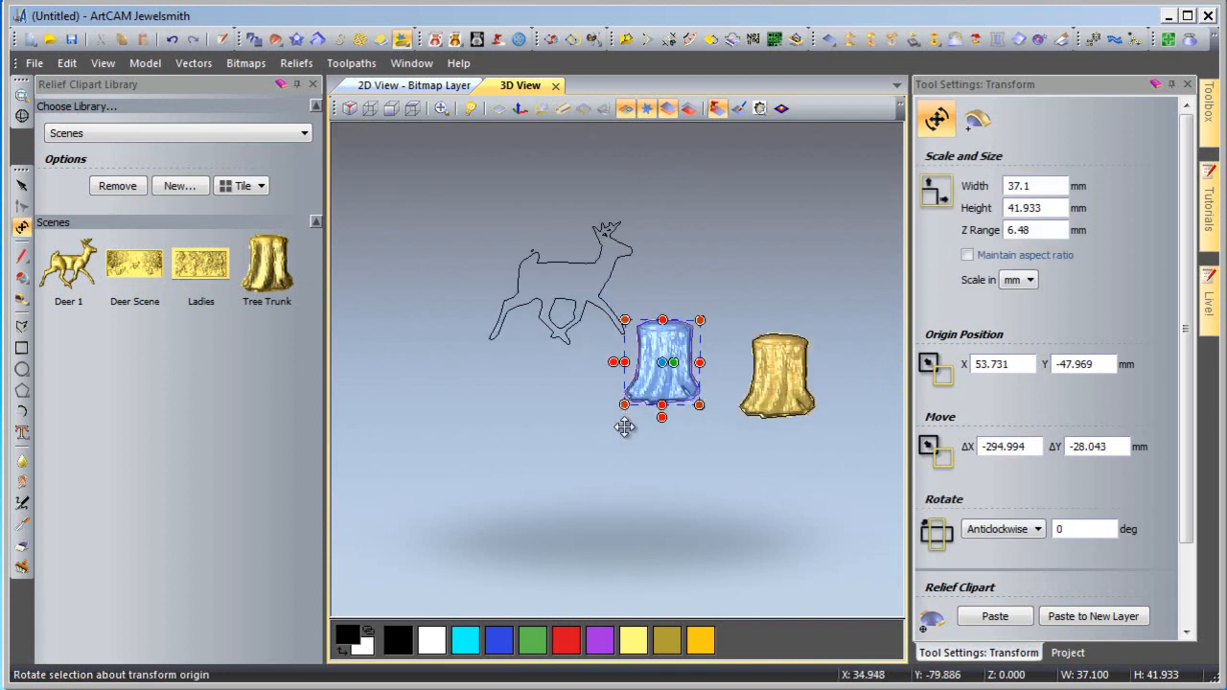
Insert the Deer 1 clipart, move it beside the new trunk to about X -18, Y -44 mm, and close the Relief Clipart Library.
{"action": "left_click_drag", "start_coordinate": [69, 288], "coordinate": [549, 388]}
{"action": "left_click_drag", "start_coordinate": [741, 271], "coordinate": [478, 370]}
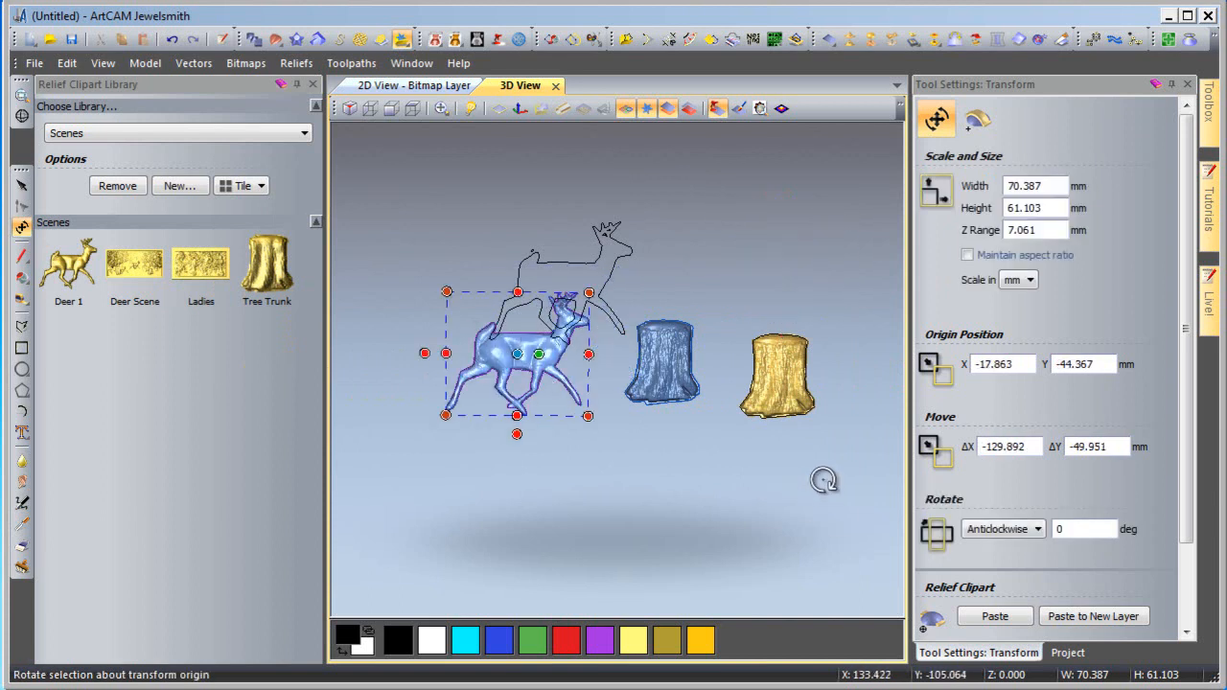
{"action": "scroll", "coordinate": [446, 323], "scroll_direction": "up", "scroll_amount": 2}
{"action": "left_click_drag", "start_coordinate": [408, 249], "coordinate": [805, 472]}
{"action": "key", "text": "Return"}
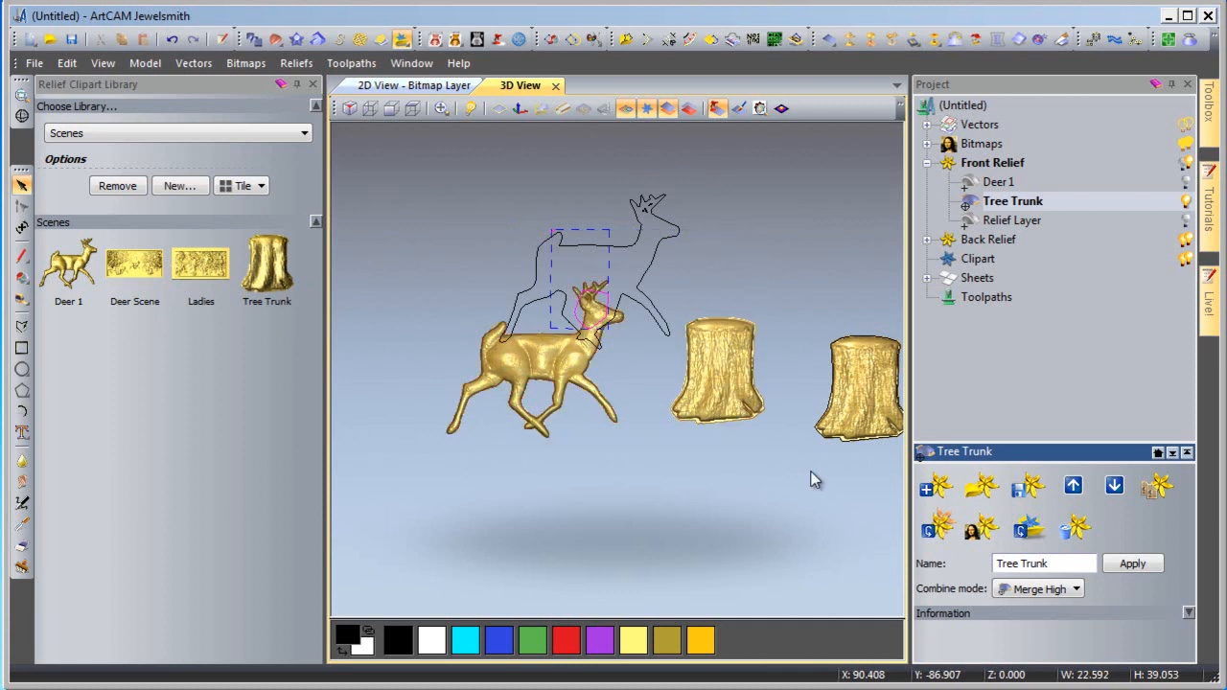
{"action": "left_click", "coordinate": [313, 86]}
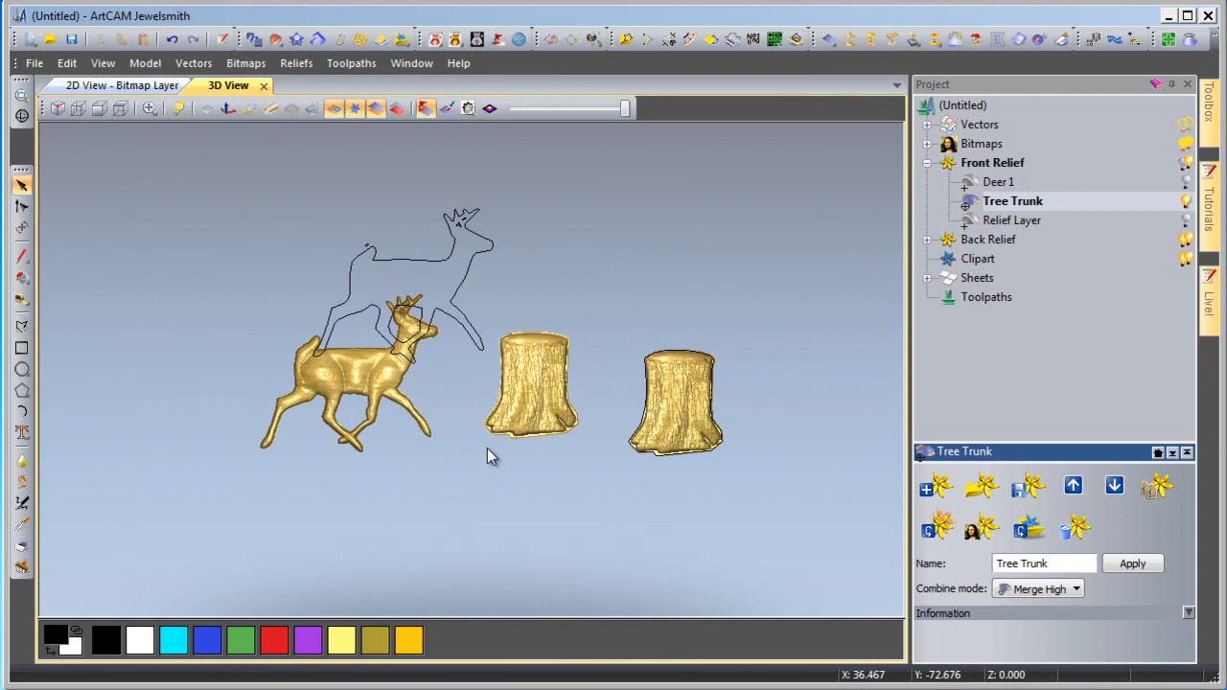
{"action": "scroll", "coordinate": [488, 460], "scroll_direction": "up", "scroll_amount": 2}
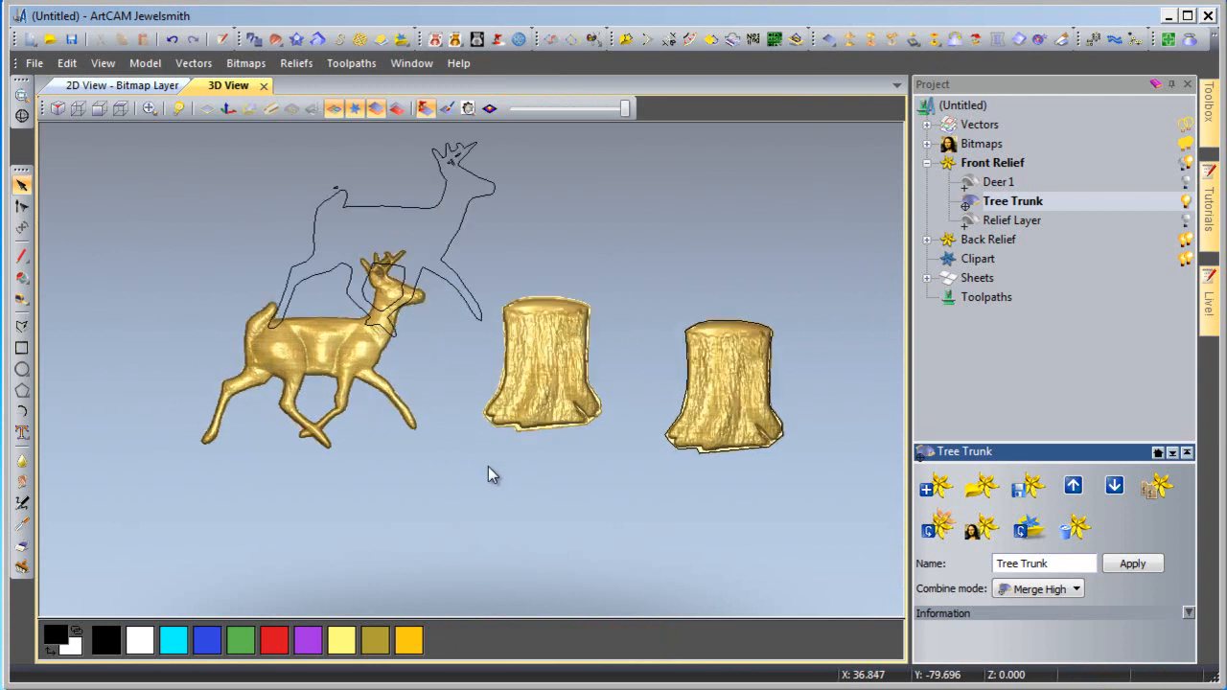